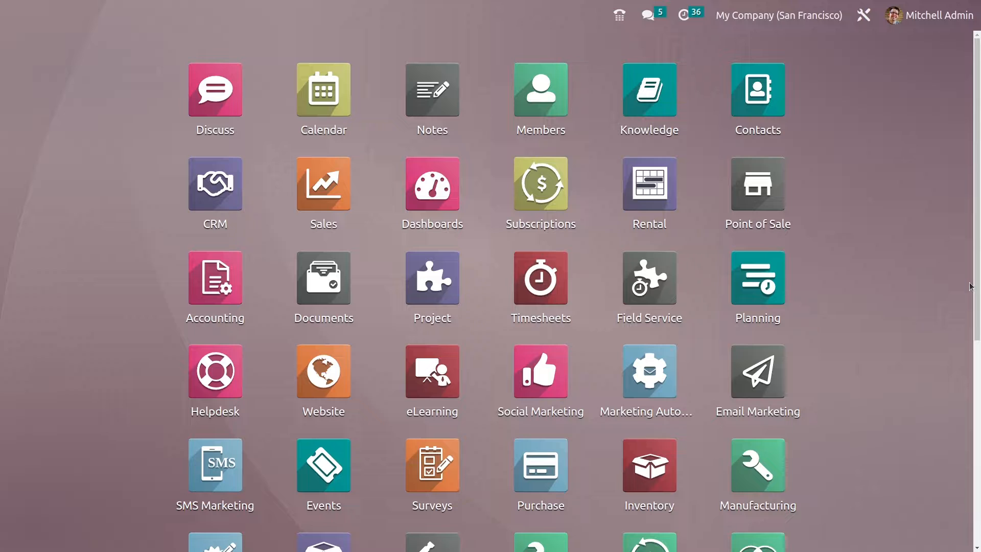
Open the Accounting settings and search them for "curre".
type("accou")
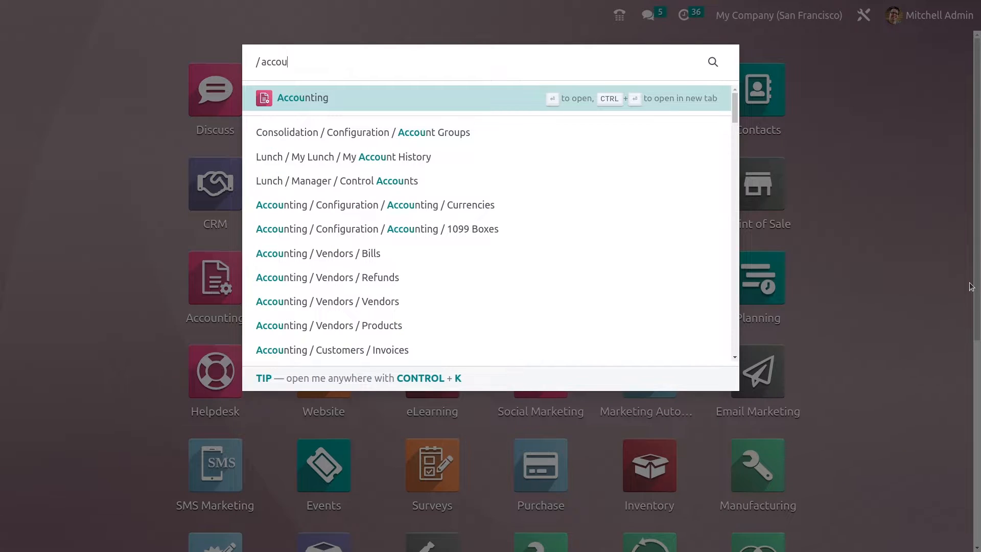
key("Escape")
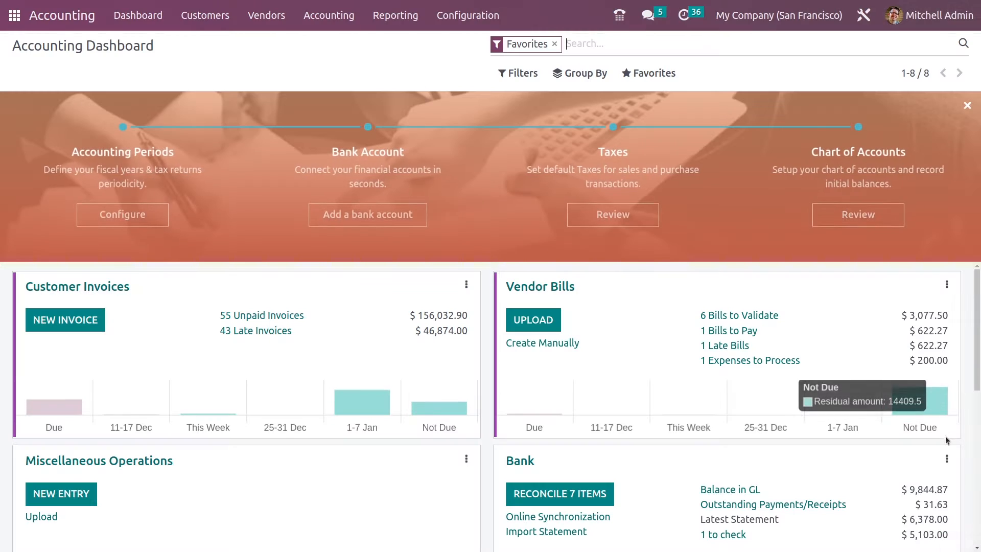
left_click(468, 16)
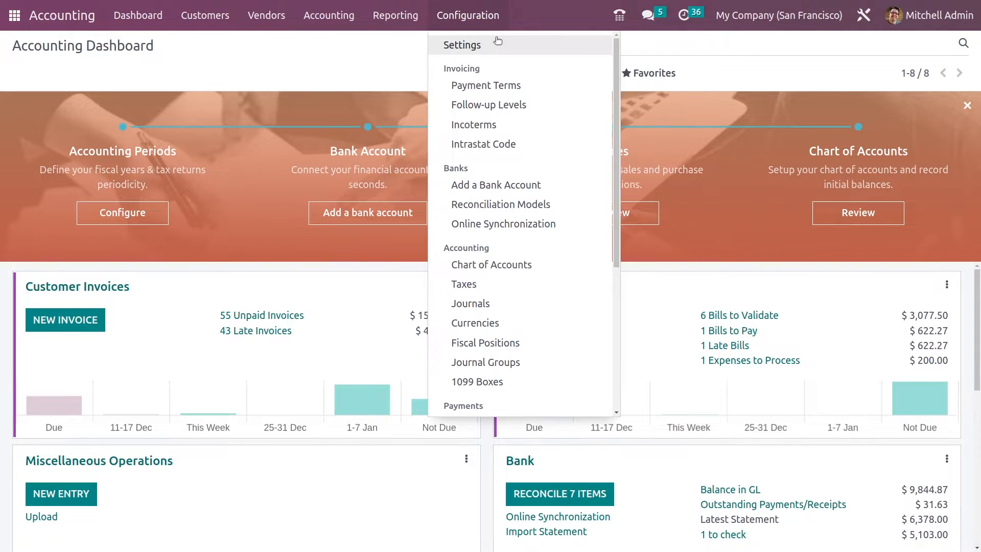
left_click(499, 39)
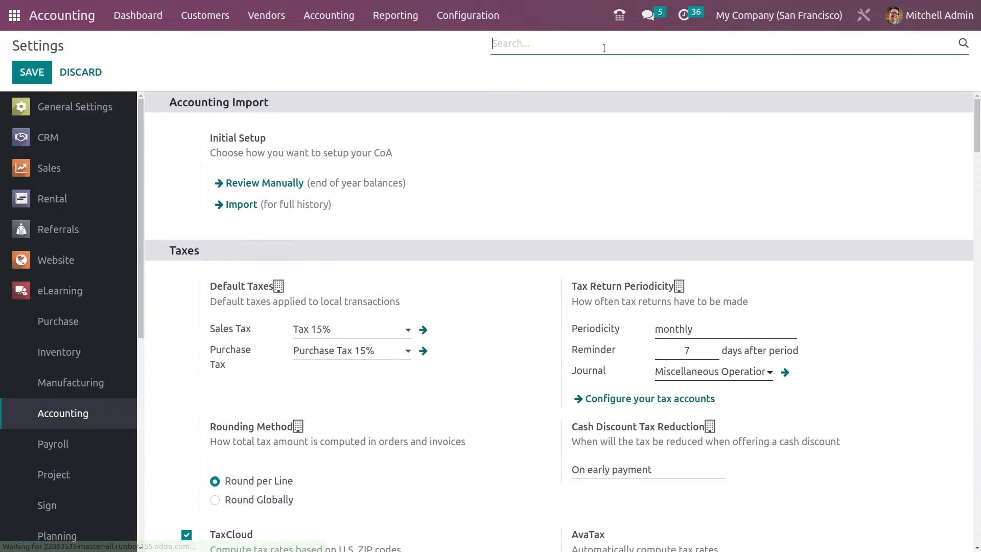
type("curre")
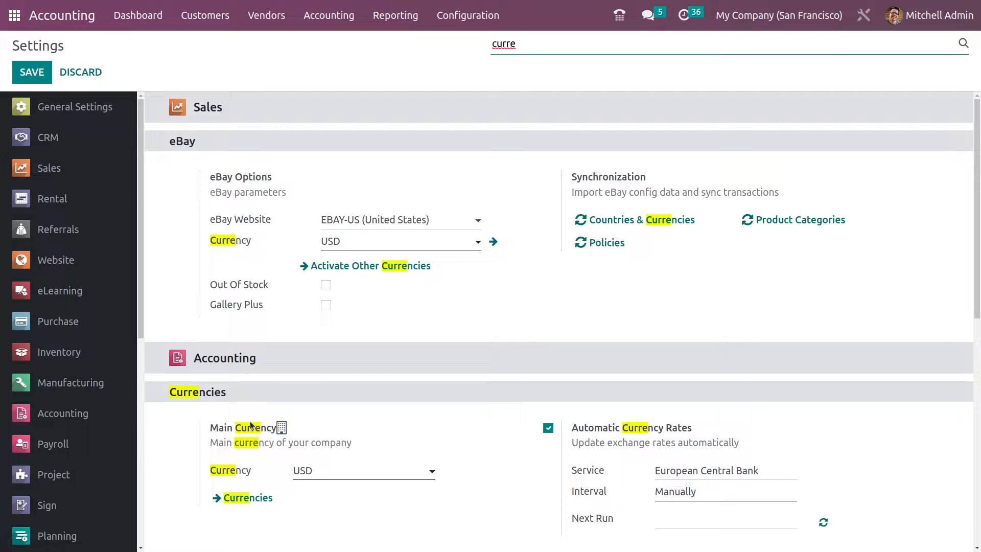
Try to save EUR as the company's main currency, and return the selection to USD.
left_click(330, 469)
left_click(321, 495)
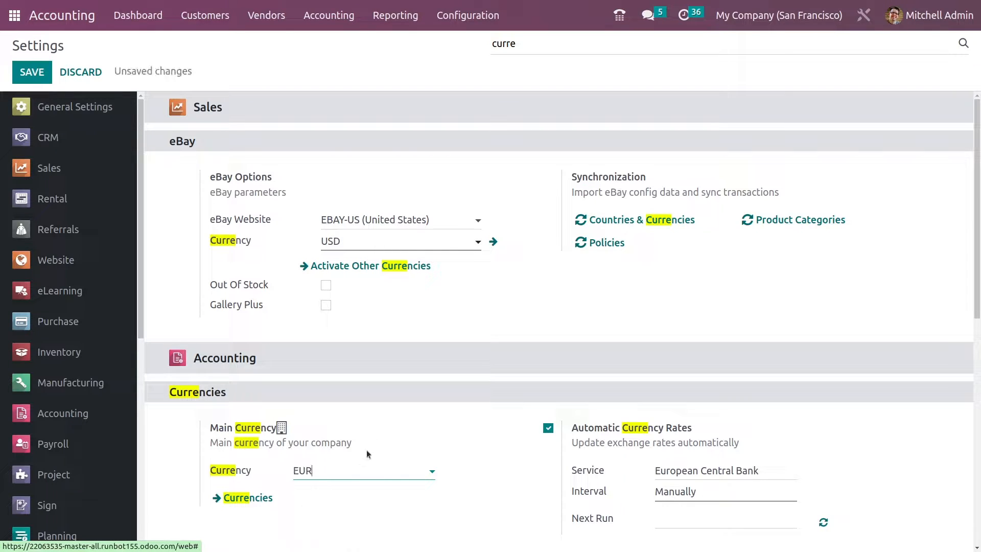
left_click(32, 74)
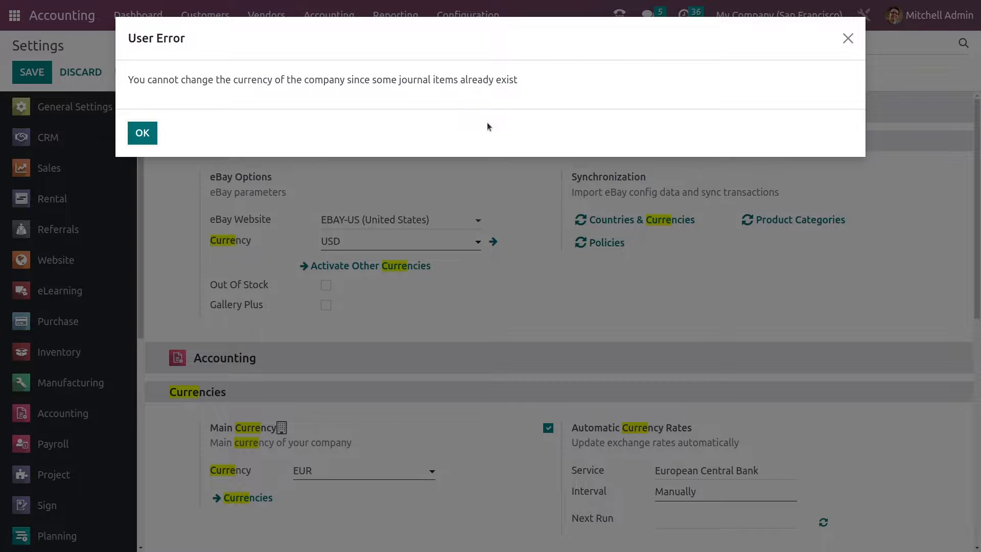
left_click(142, 133)
left_click(402, 465)
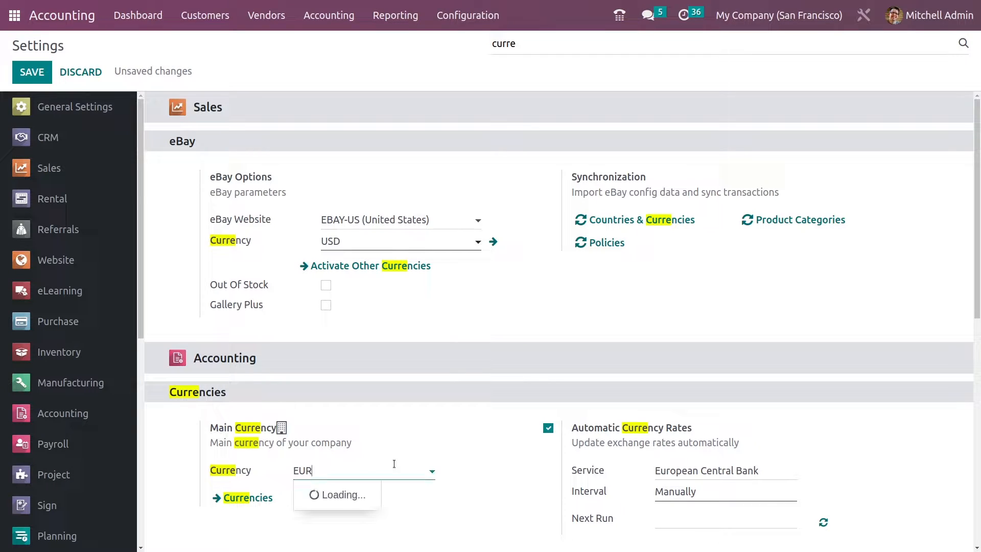
left_click(330, 534)
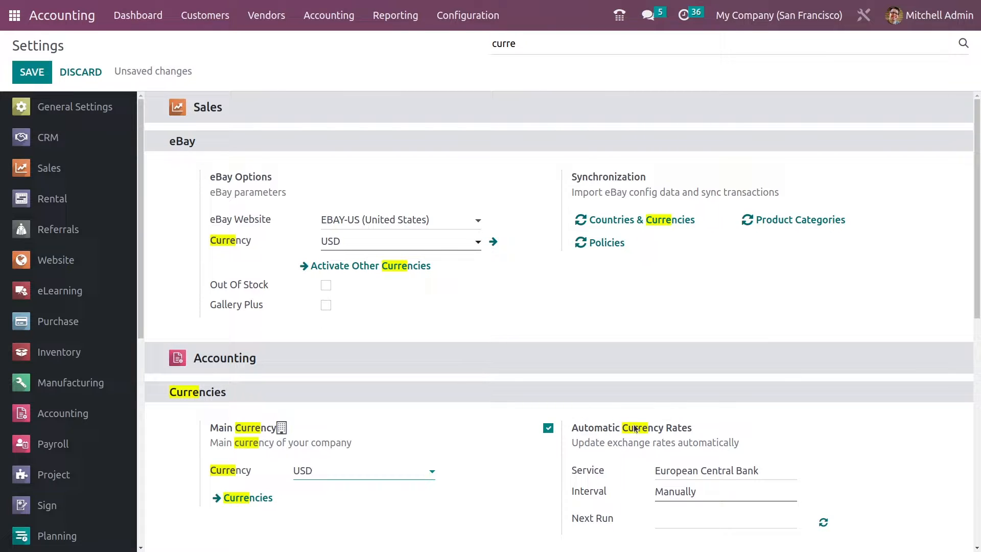
Check the service choices and next run date for automatic currency rates, keeping European Central Bank as the service.
left_click(684, 469)
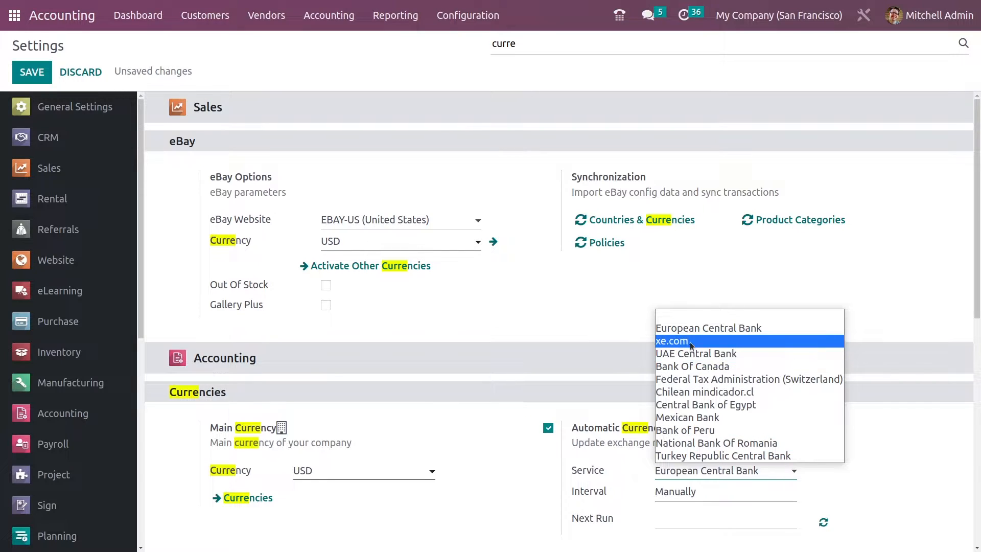
left_click(724, 332)
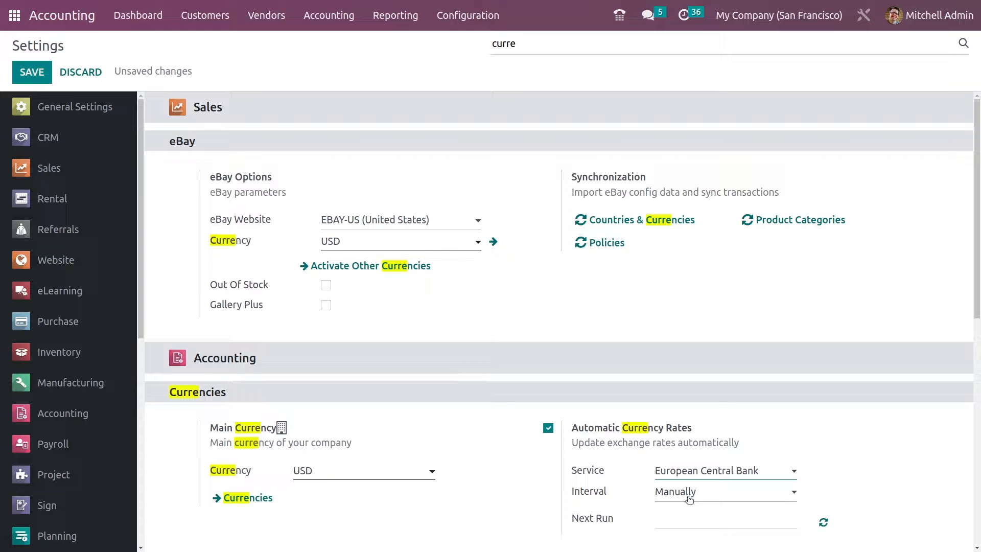
left_click(688, 521)
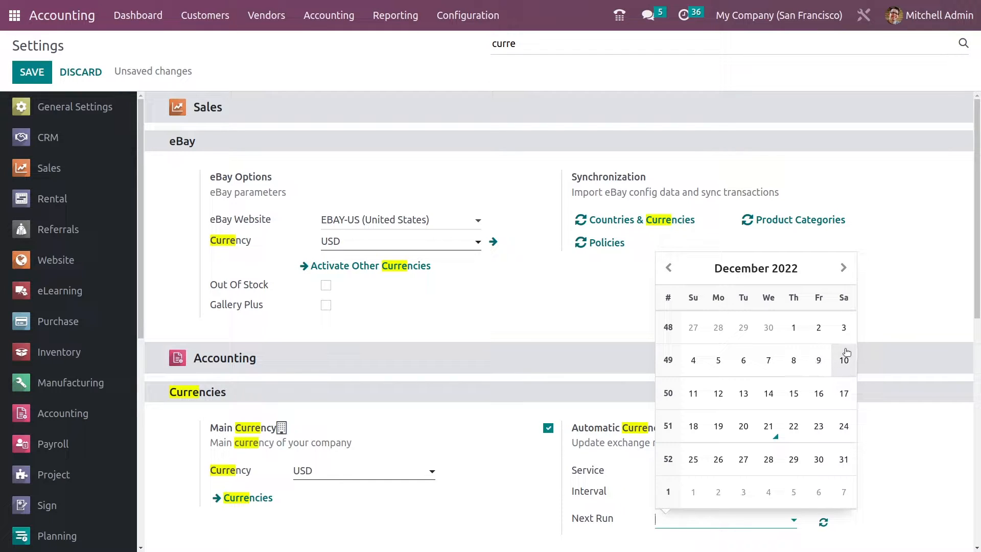
left_click(878, 335)
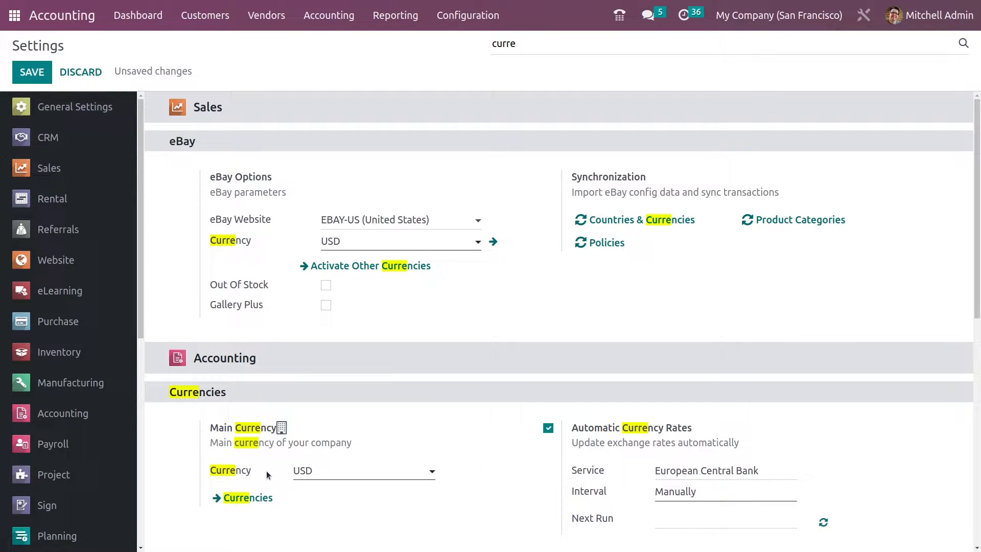
Save the pending settings and open the currencies list from the main currency settings.
left_click(256, 499)
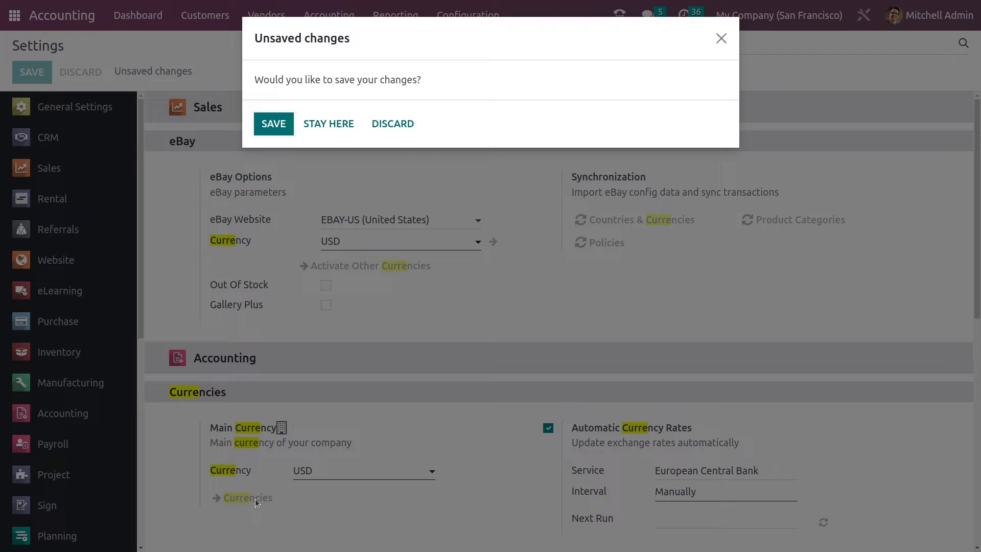
left_click(271, 124)
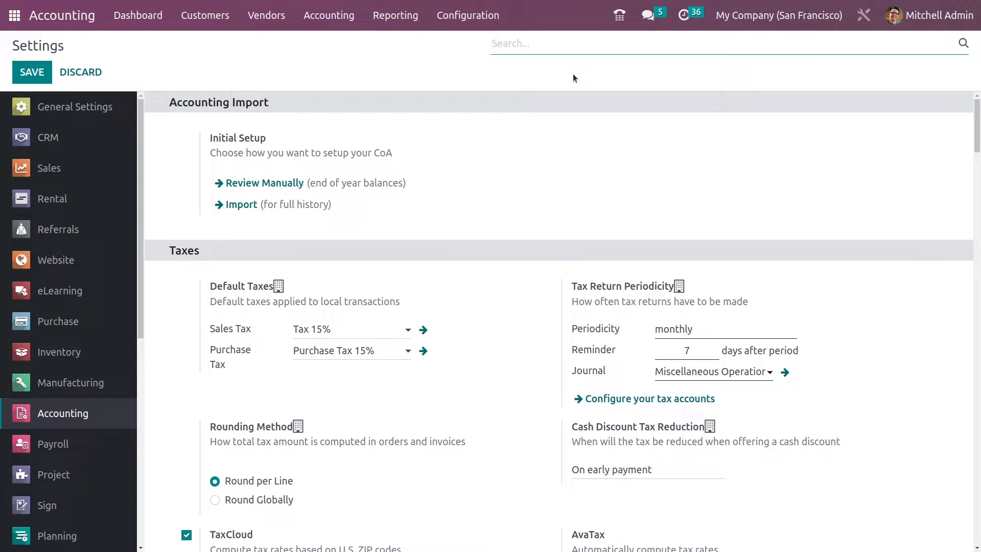
type("curre")
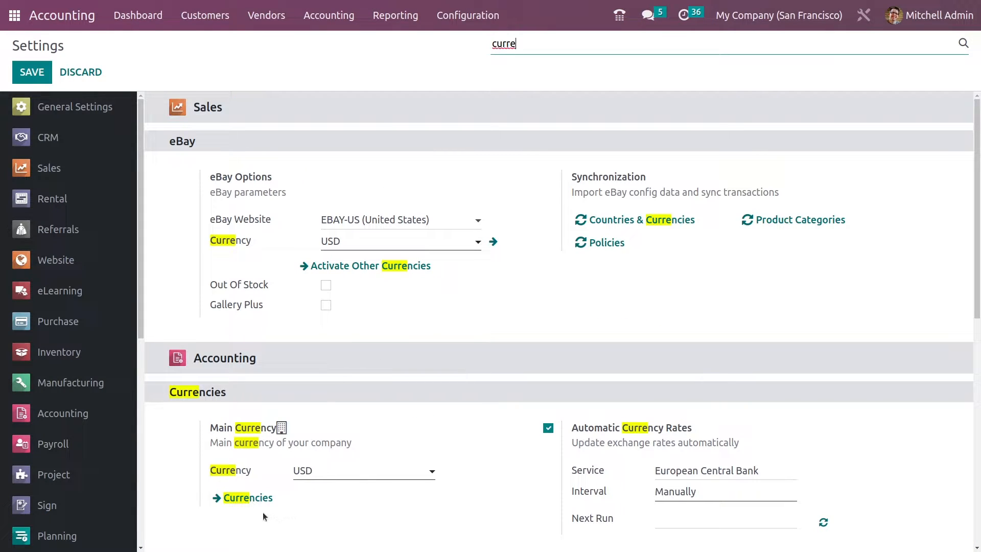
left_click(256, 499)
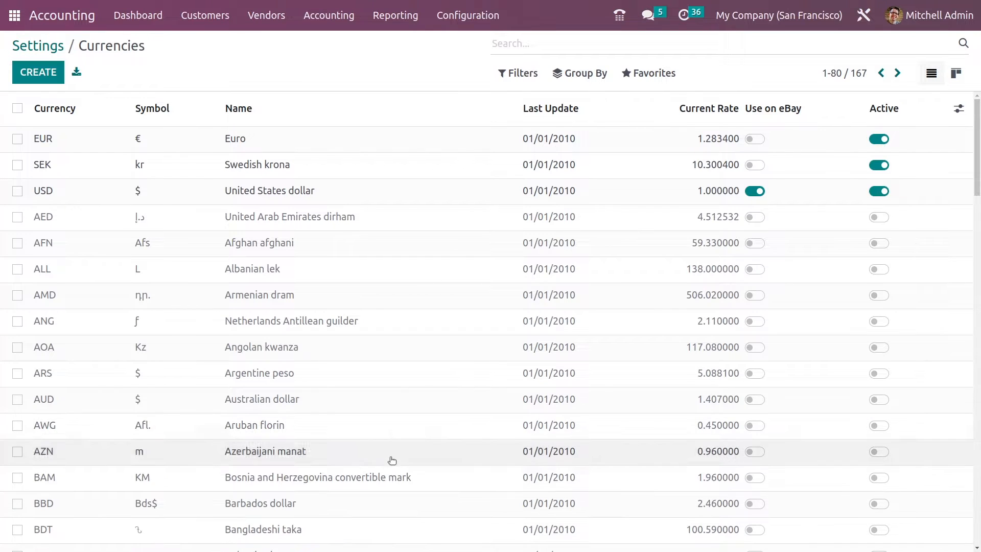
scroll(440, 485, "down", 5)
scroll(593, 185, "up", 4)
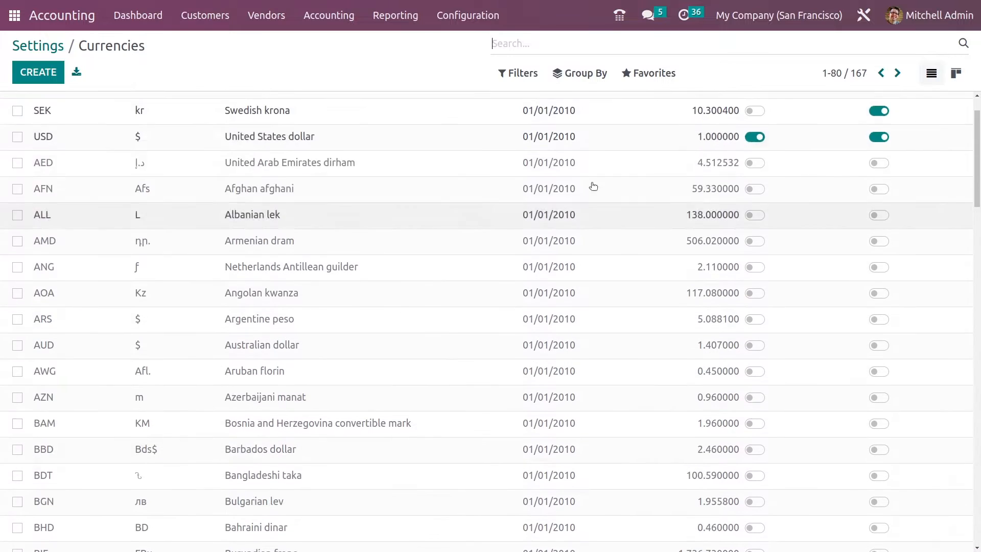
Search the currencies list for "inr" and activate the Indian rupee.
type("inr")
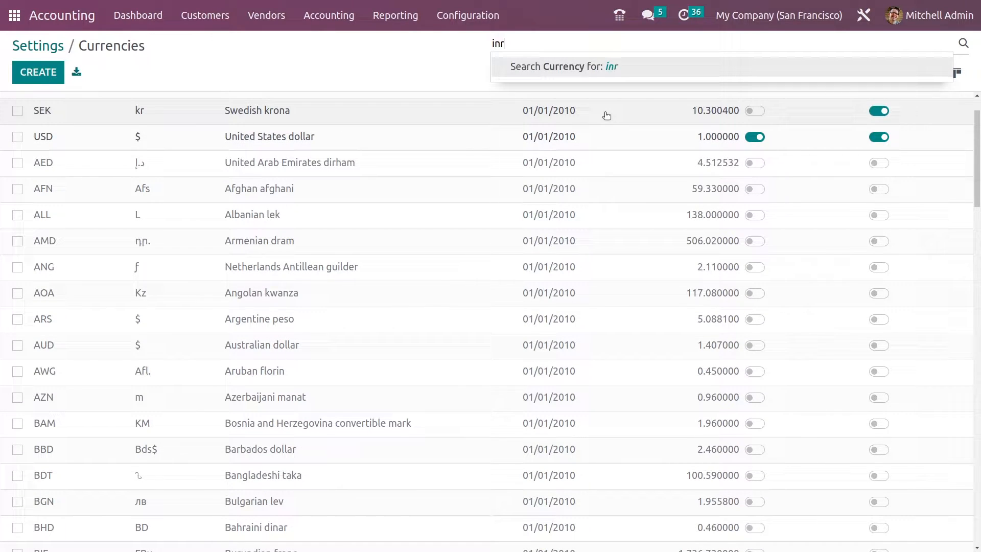
key("Return")
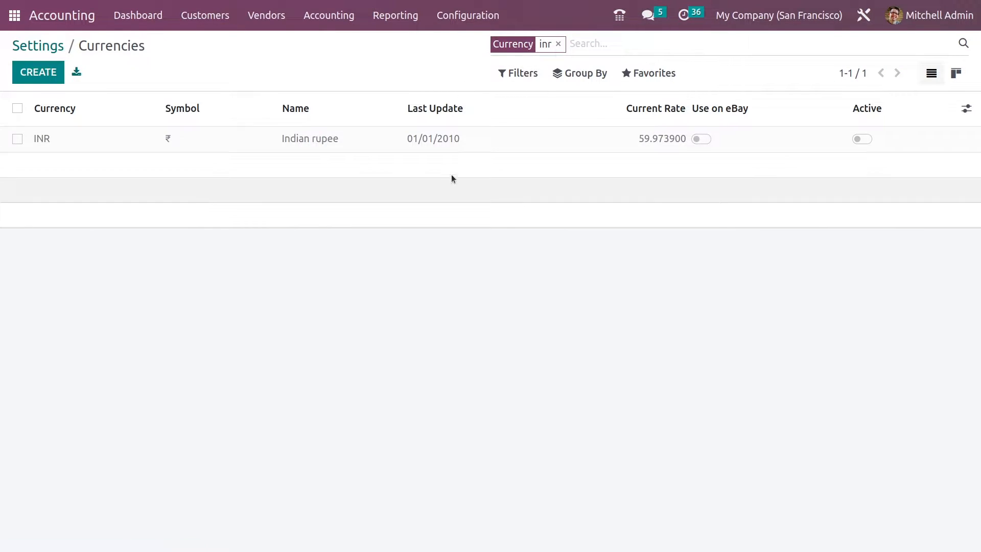
left_click(861, 139)
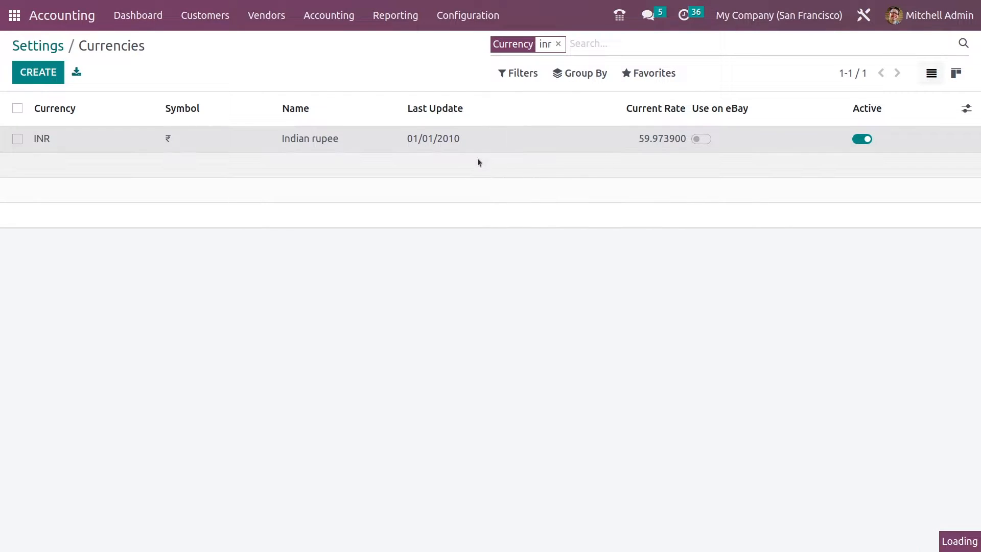
Examine the exchange rates in the INR currency record and return to the Accounting settings.
double_click(421, 140)
left_click(432, 139)
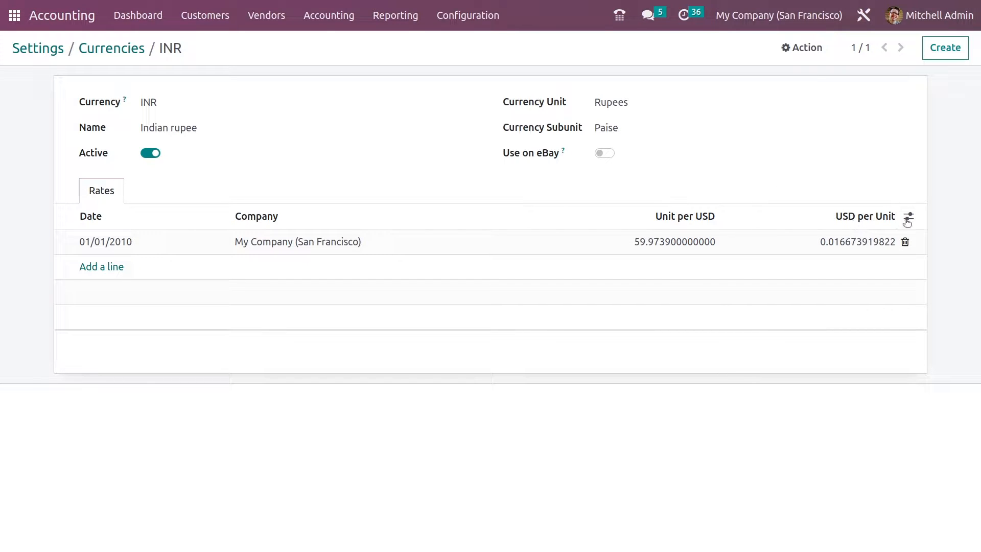
left_click(127, 54)
left_click(50, 45)
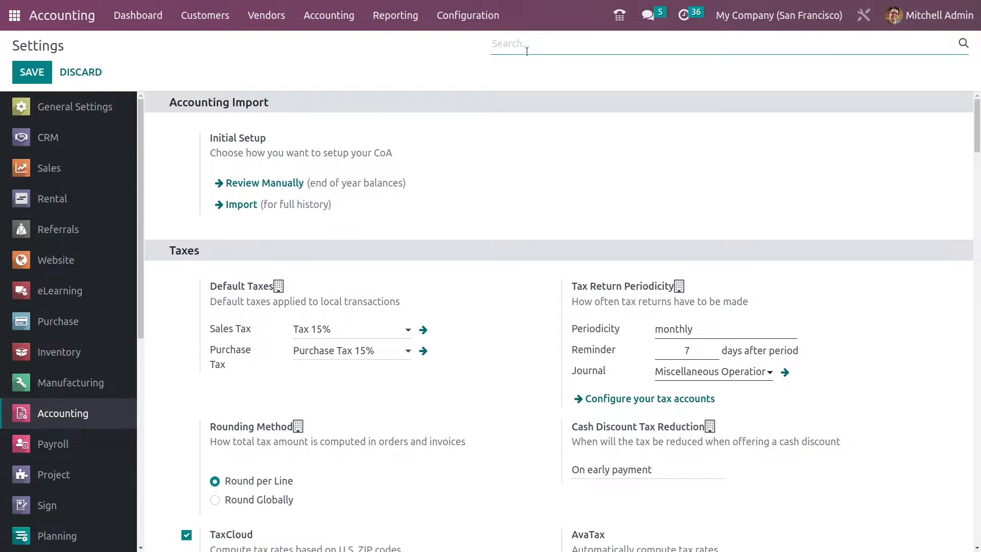
Search the settings for "curr", check the main currency choices and save while keeping USD.
type("curr")
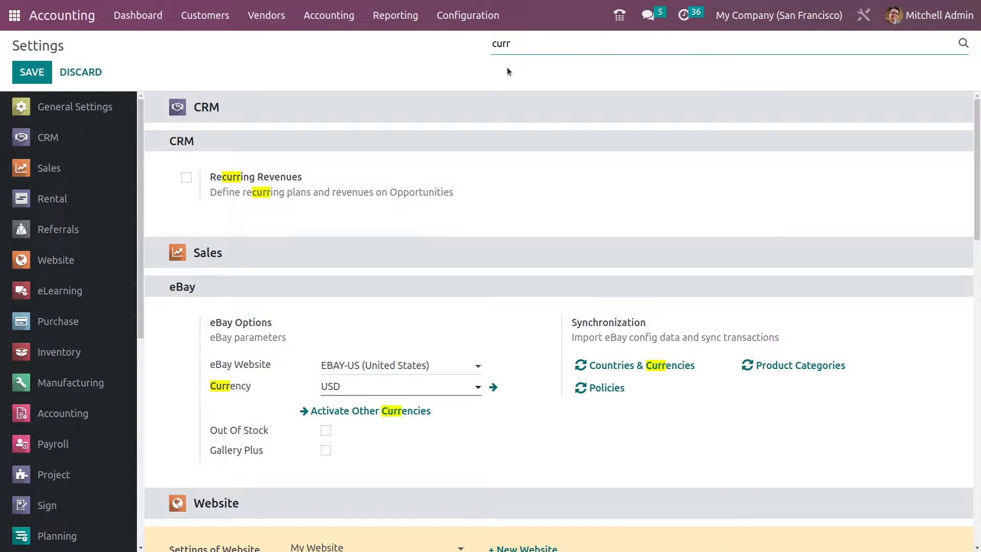
scroll(188, 447, "down", 10)
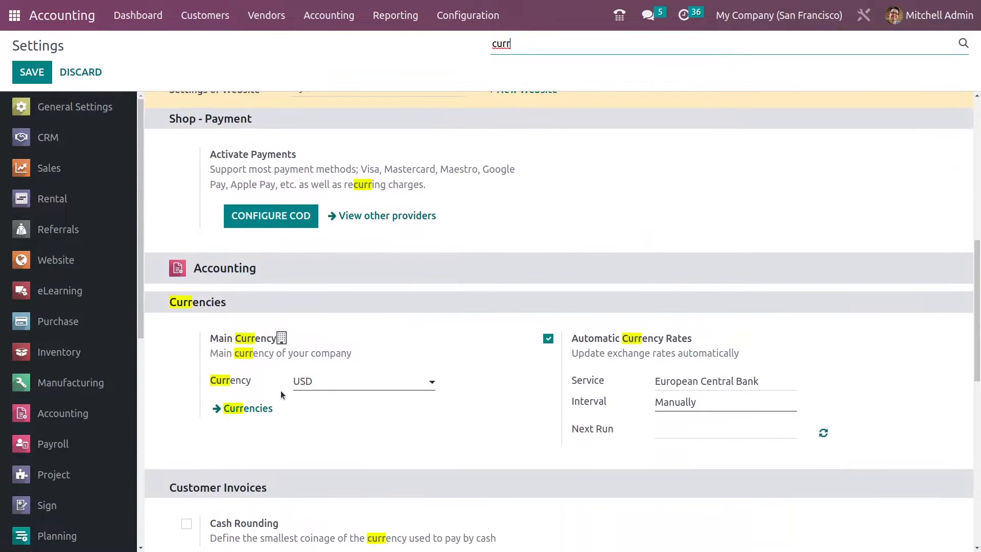
left_click(301, 386)
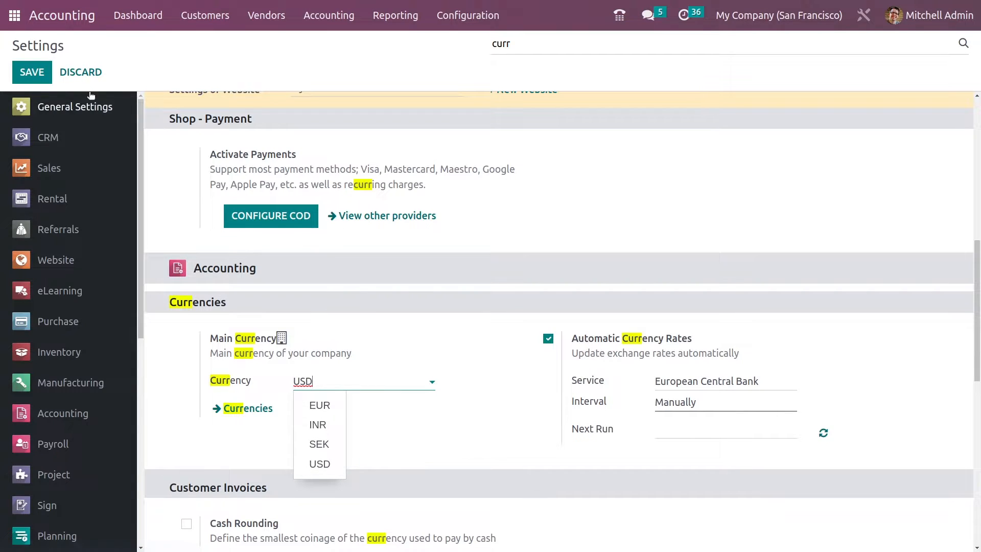
left_click(32, 74)
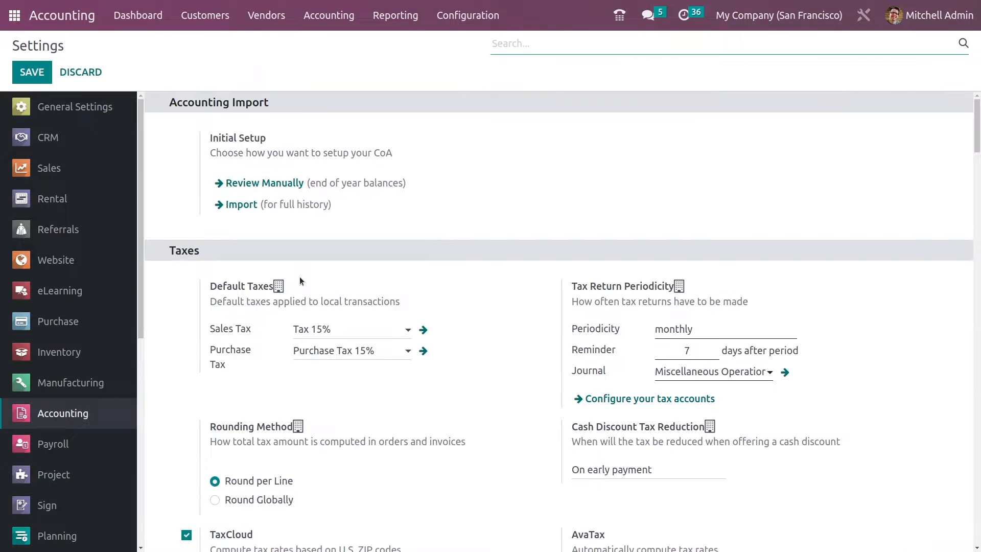
Go to the vendors list and open the Azure Interior record.
left_click(253, 15)
left_click(286, 156)
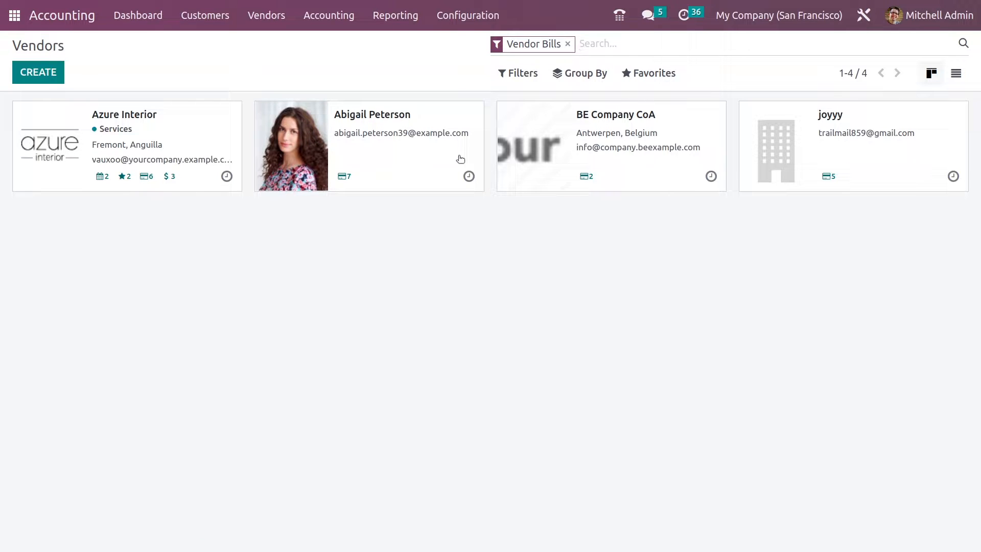
left_click(54, 74)
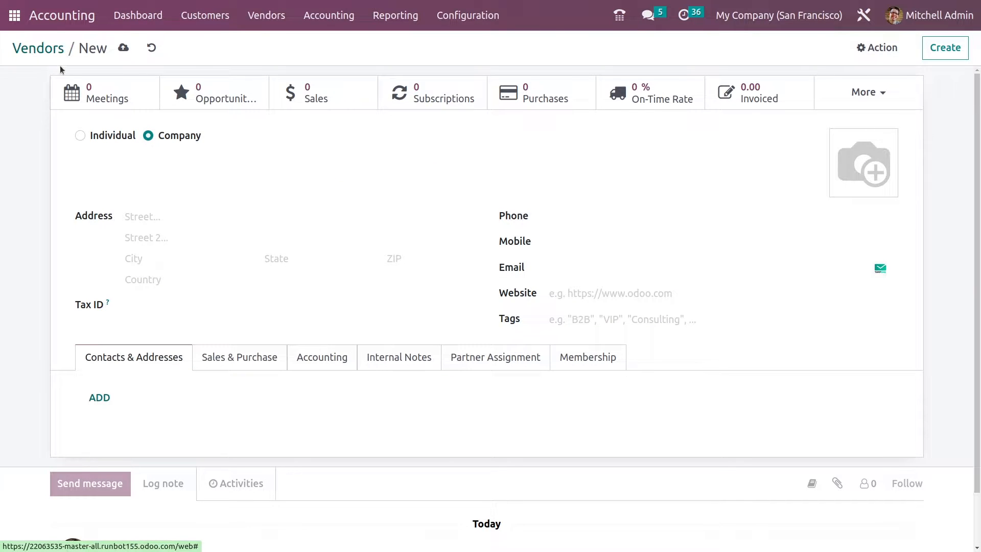
left_click(51, 50)
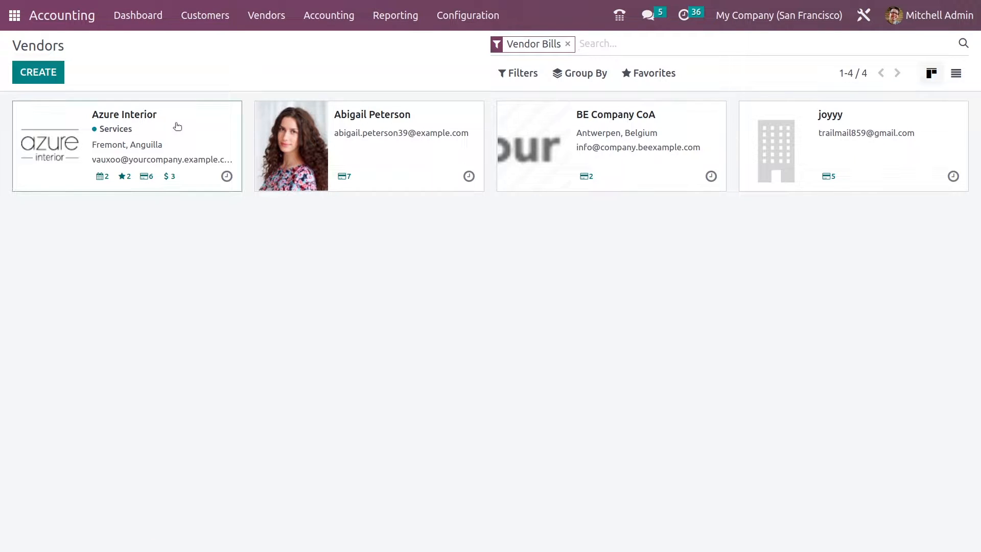
left_click(175, 123)
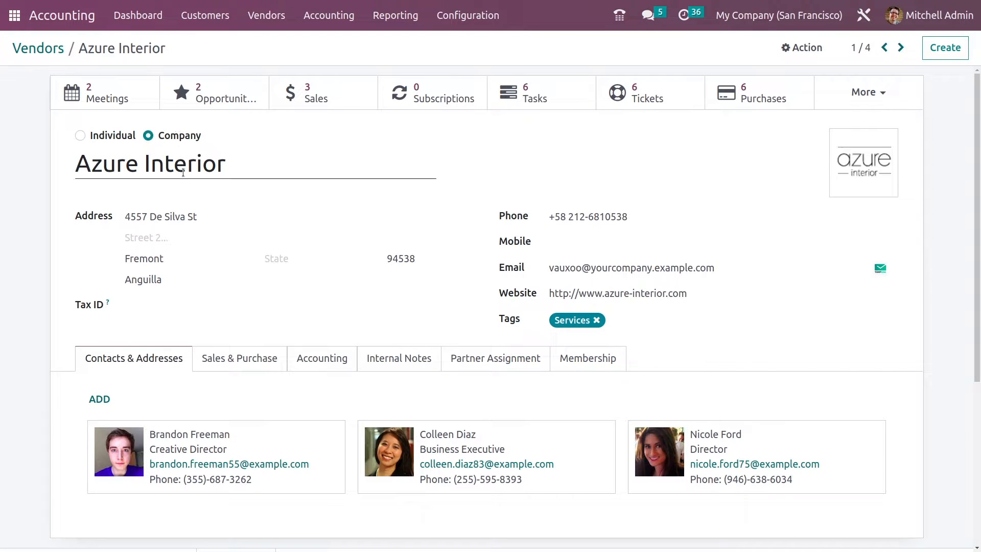
Replace the country in Azure Interior's address with India.
left_click(182, 282)
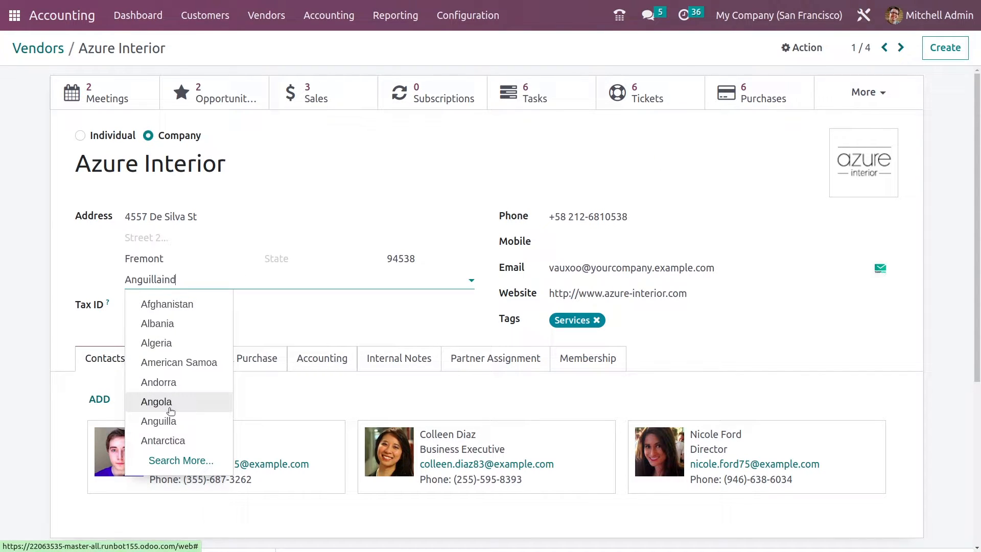
key("ctrl+a")
key("BackSpace")
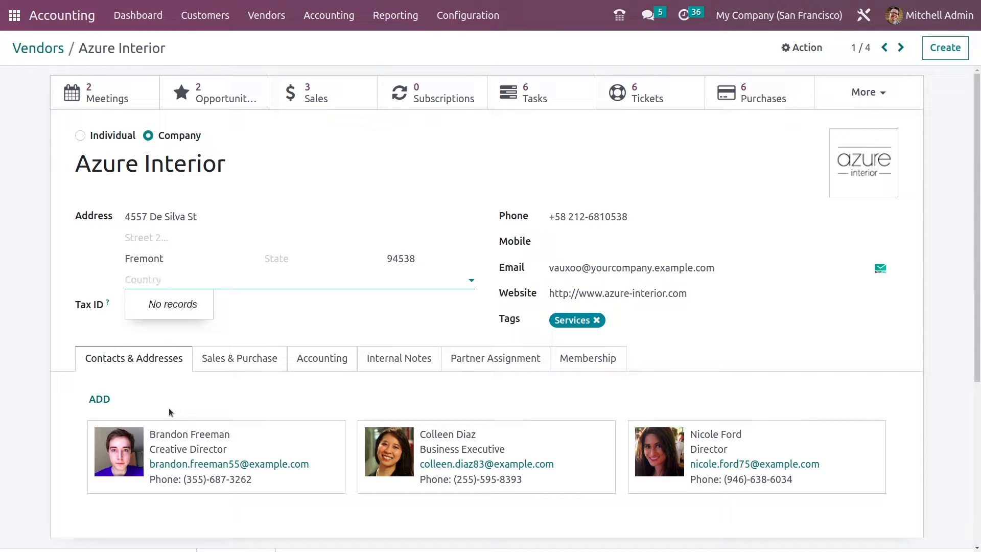
type("ind")
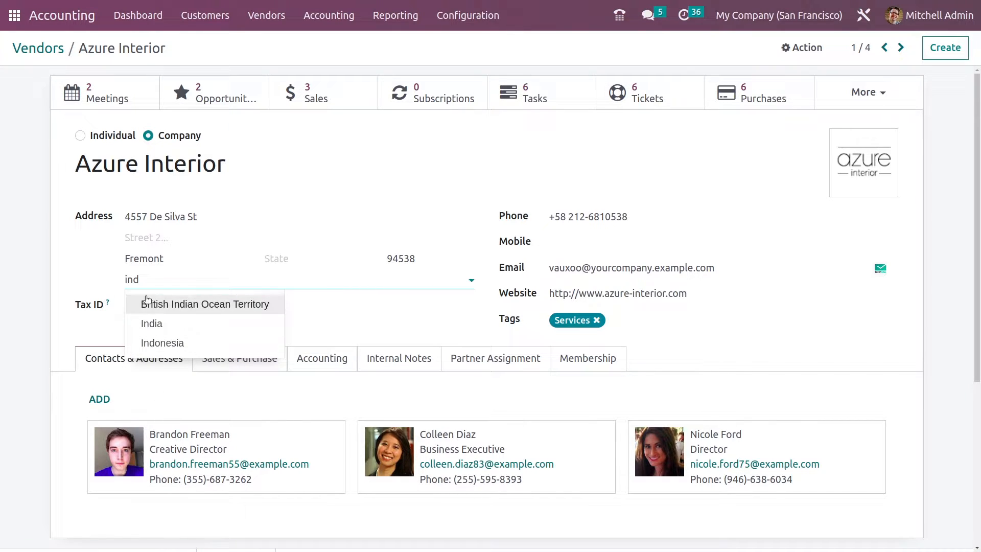
left_click(153, 323)
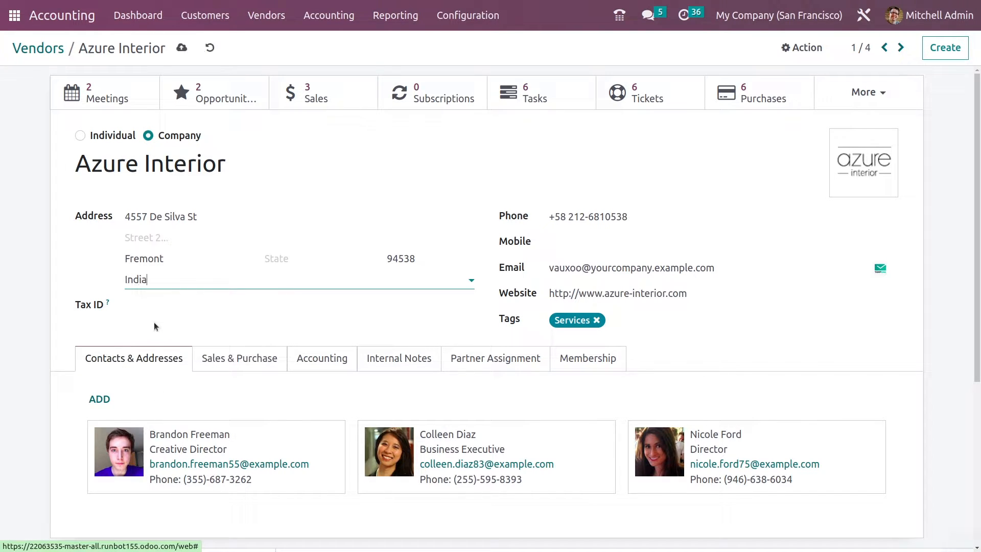
Set Azure Interior's supplier currency for purchases to INR and save the vendor record.
left_click(214, 361)
scroll(480, 451, "down", 2)
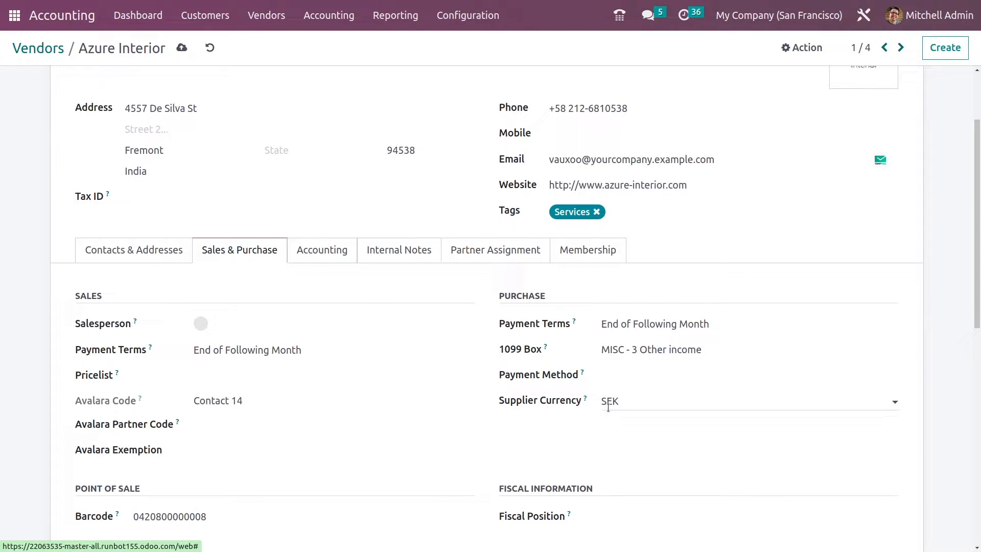
left_click(627, 397)
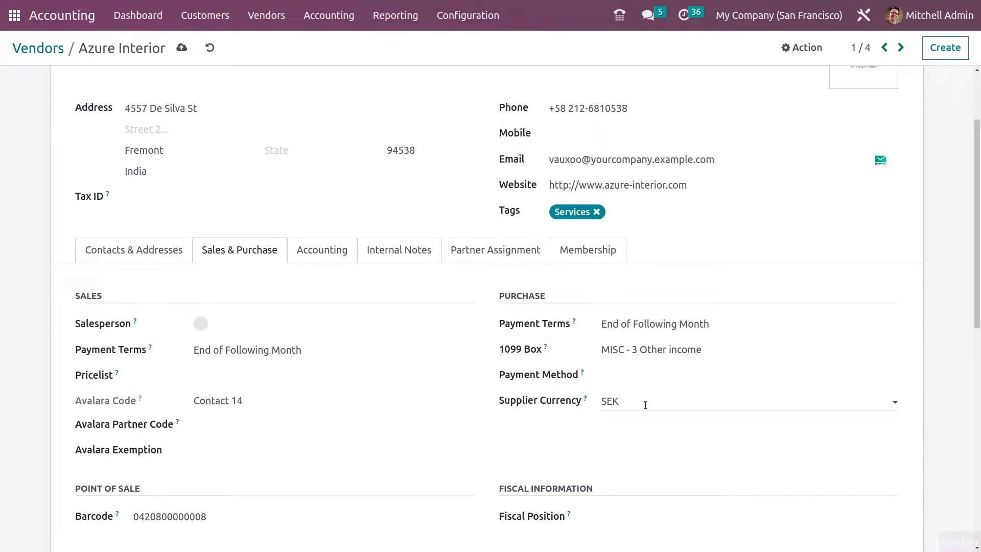
left_click(646, 406)
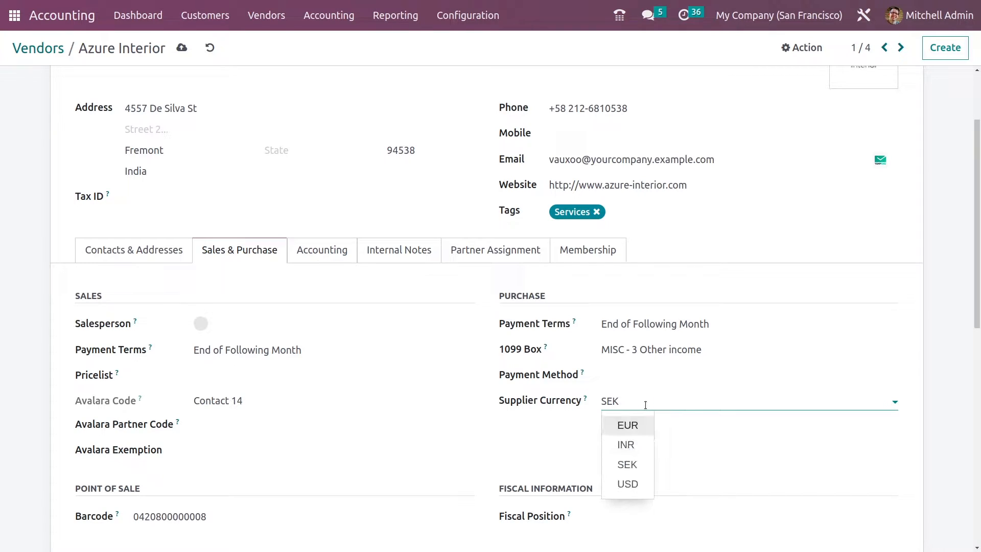
left_click(627, 445)
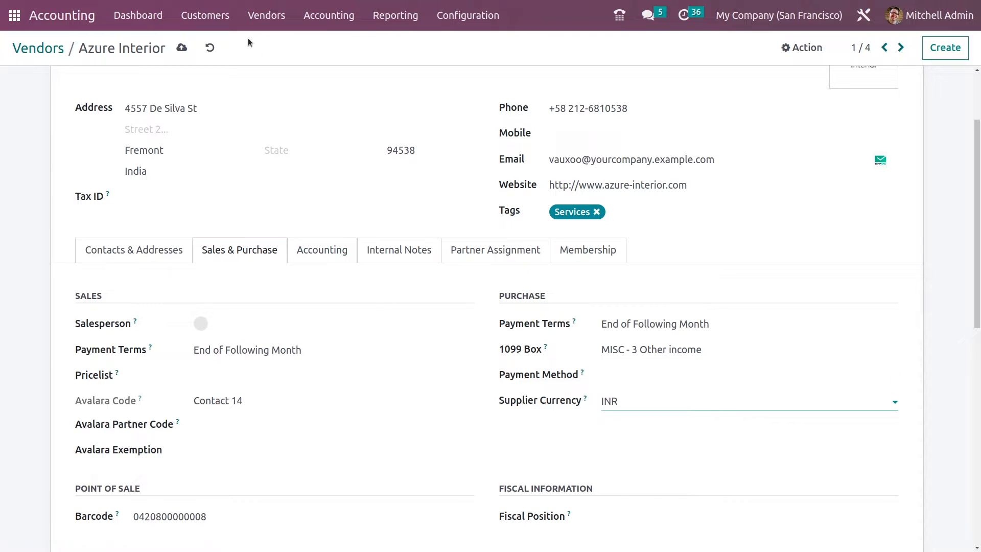
left_click(183, 47)
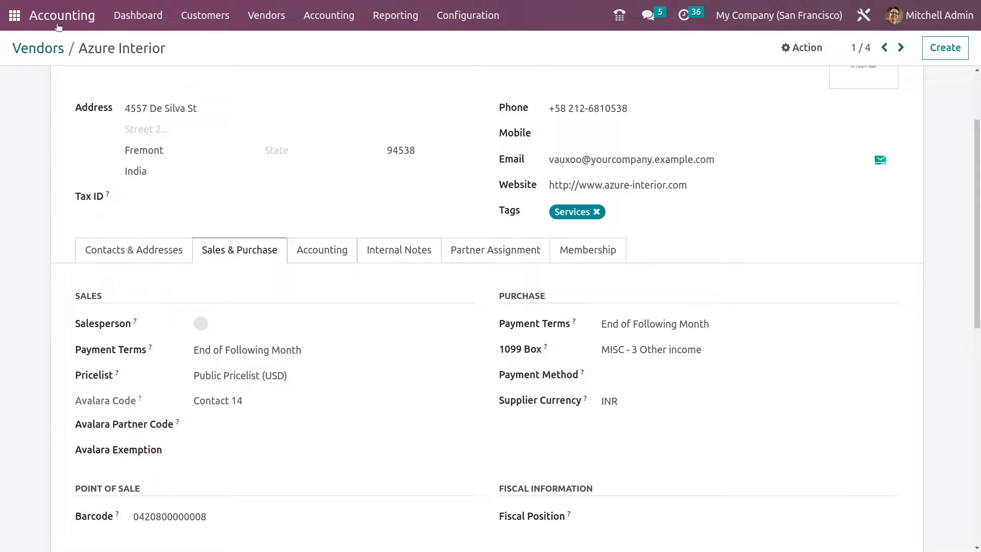
Switch to the Purchase app and create a request for quotation with Azure Interior as the vendor.
left_click(14, 16)
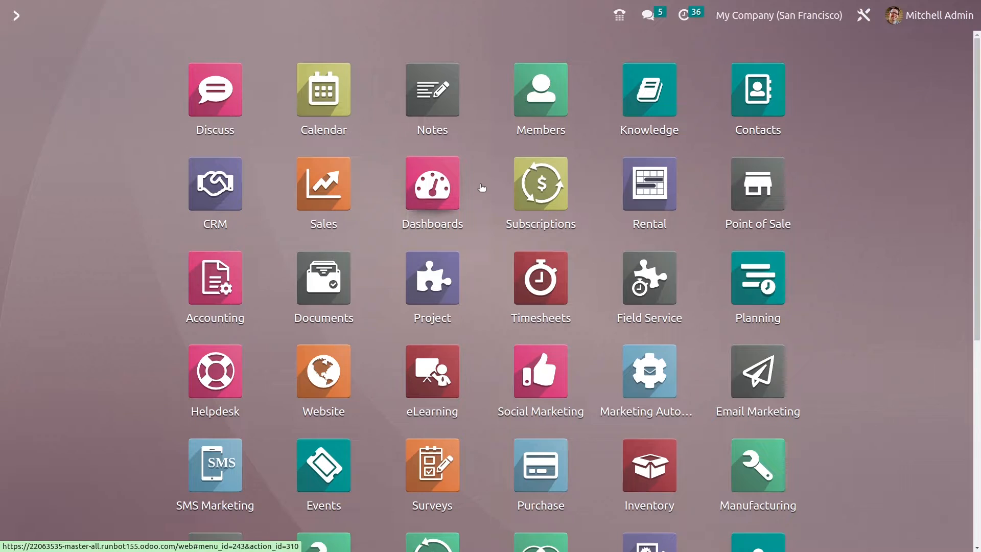
type("pu")
key("Return")
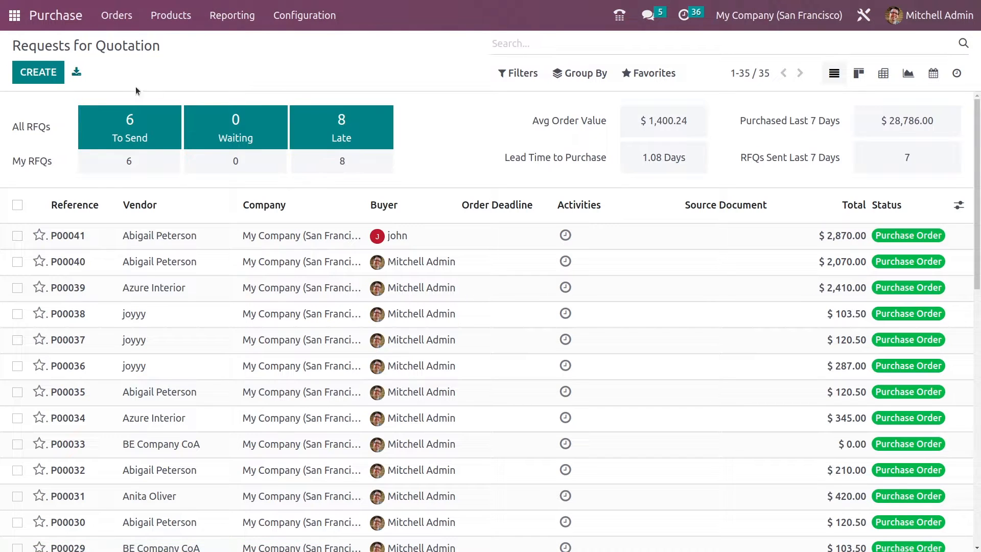
left_click(46, 72)
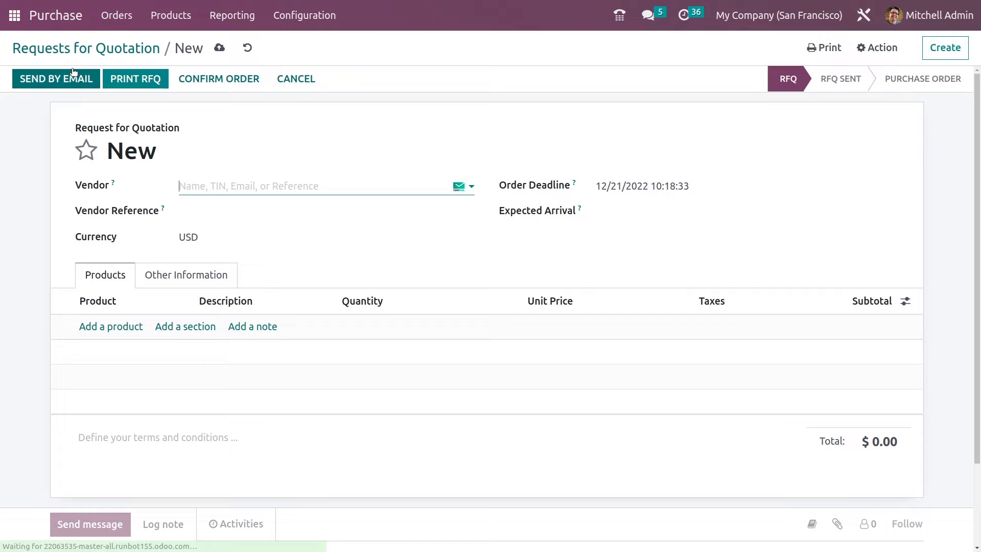
left_click(209, 181)
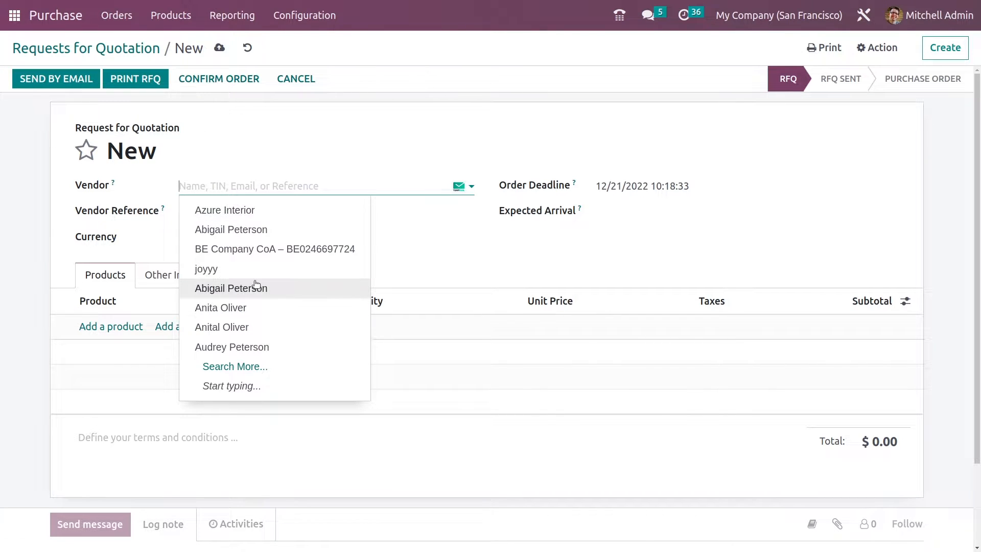
left_click(249, 210)
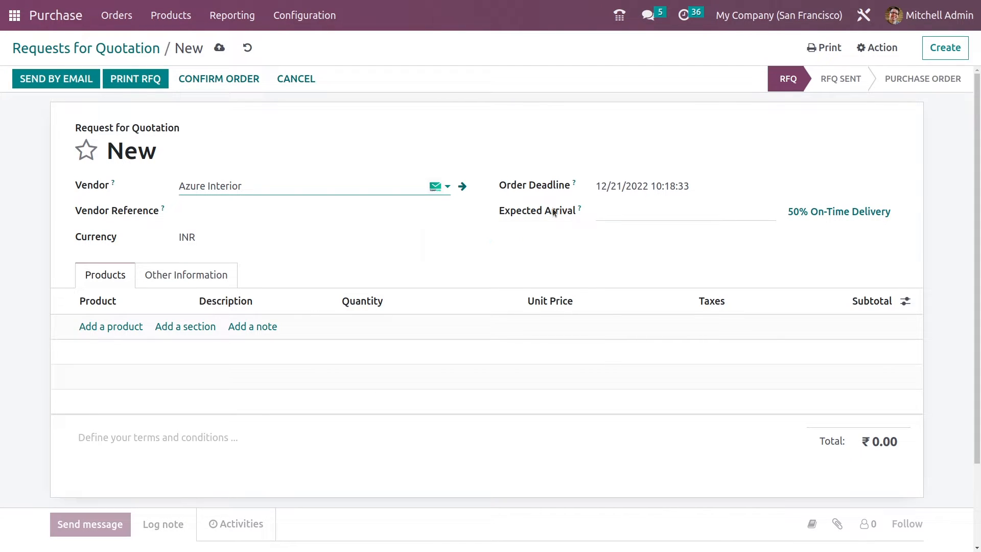
Add the product [FURN_6666] Acoustic Bloc Screens to the request for quotation and confirm the order.
left_click(603, 211)
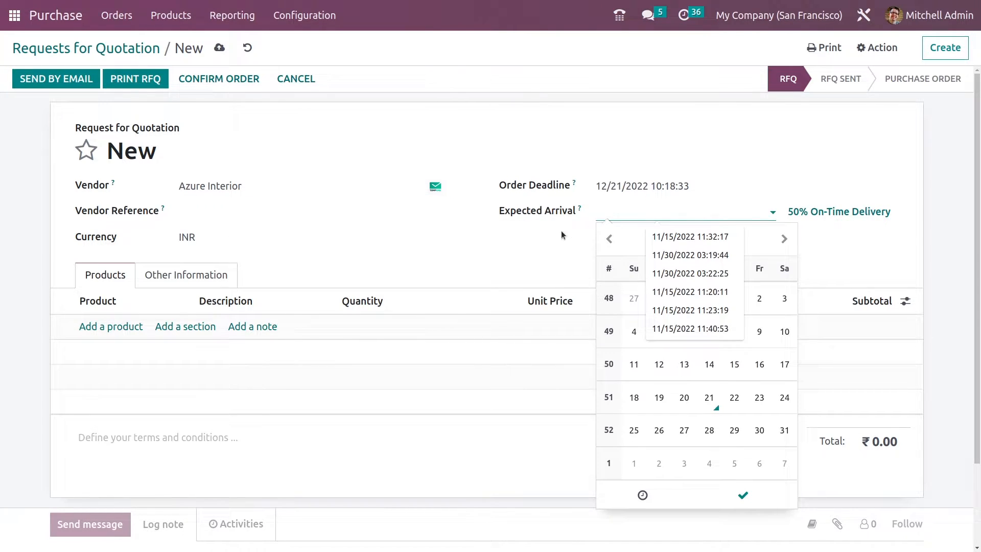
left_click(541, 240)
left_click(87, 326)
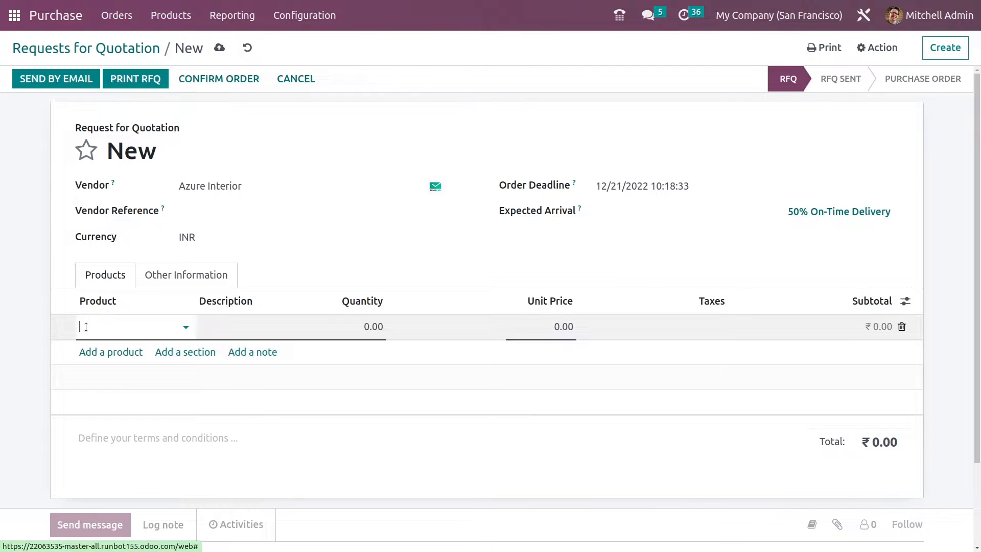
left_click(86, 326)
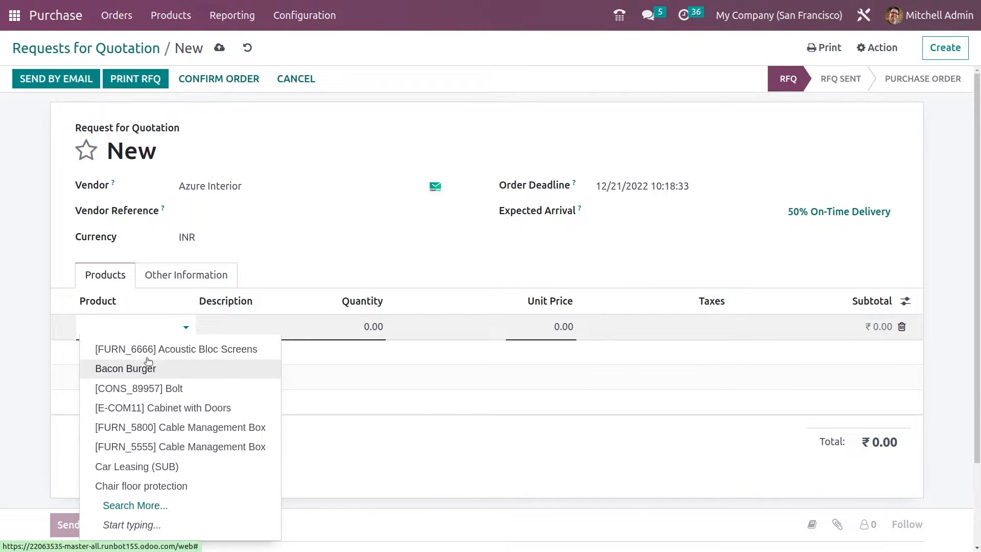
left_click(147, 358)
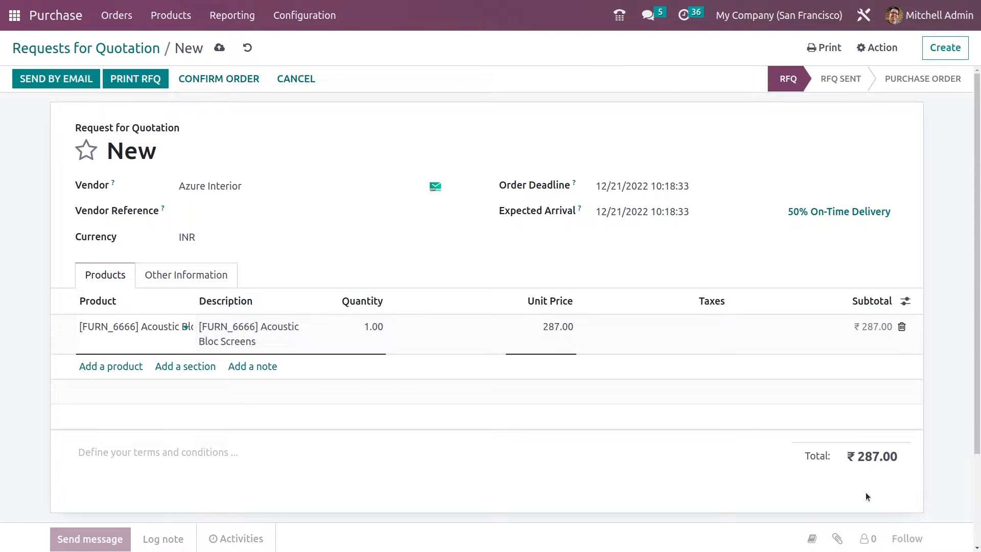
left_click(209, 77)
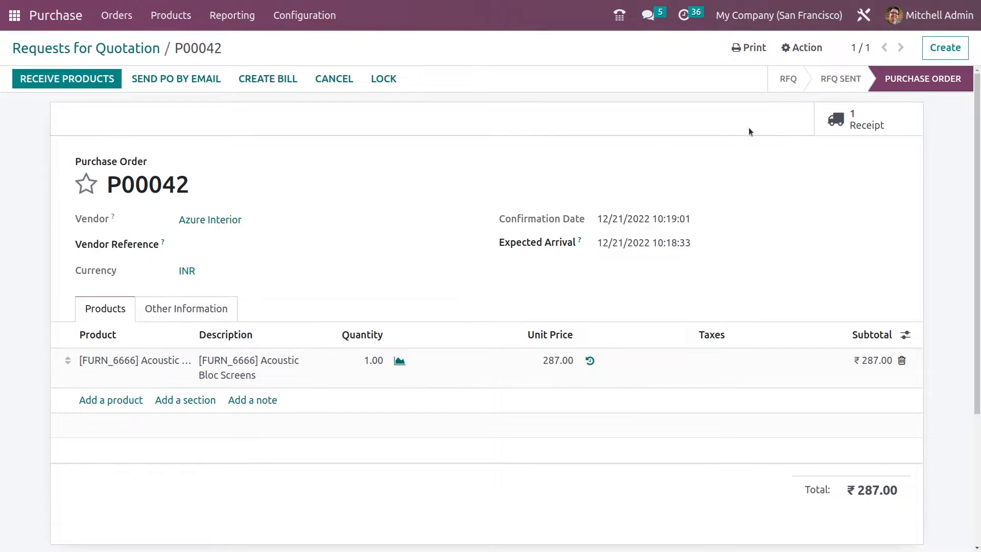
Validate the order's receipt as an immediate transfer of all quantities and return to the purchase order.
left_click(835, 127)
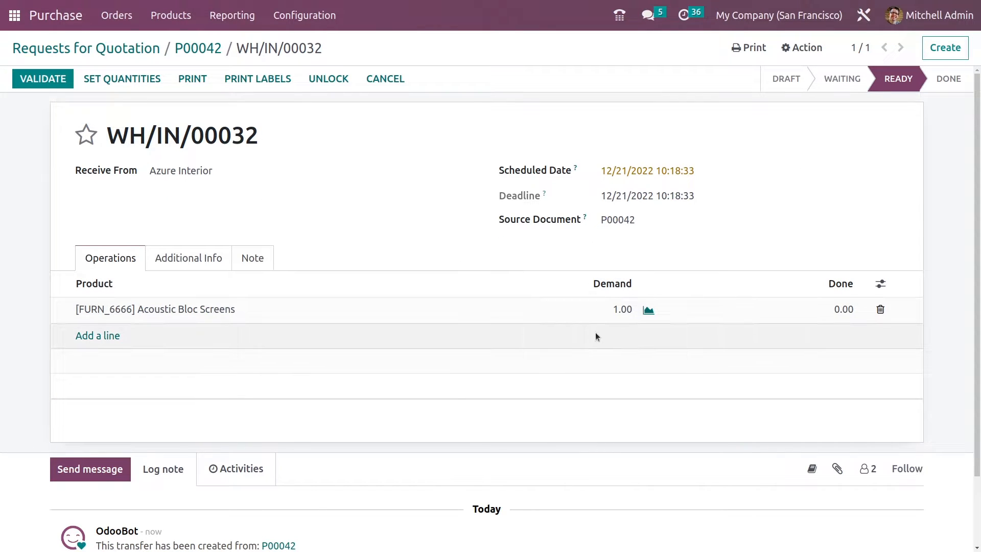
left_click(23, 77)
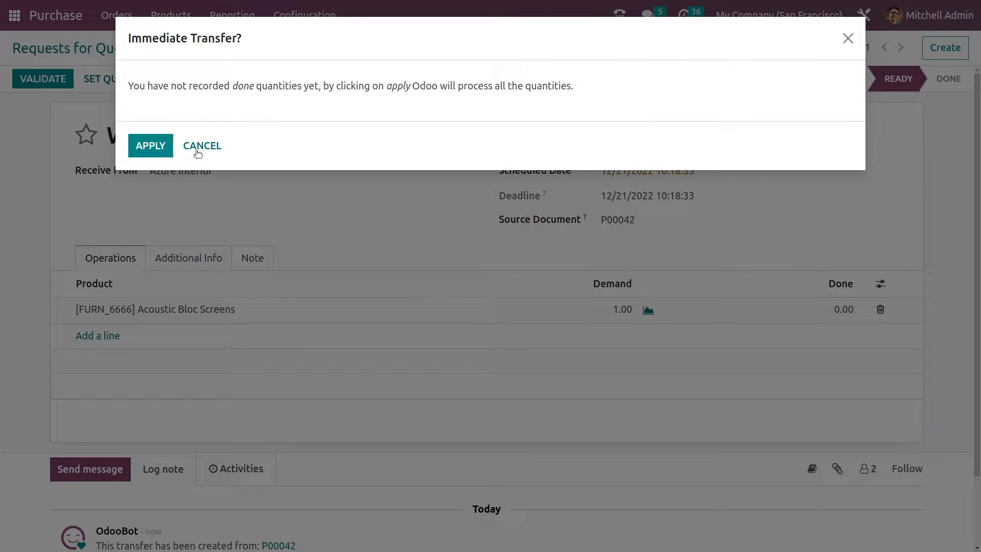
left_click(159, 149)
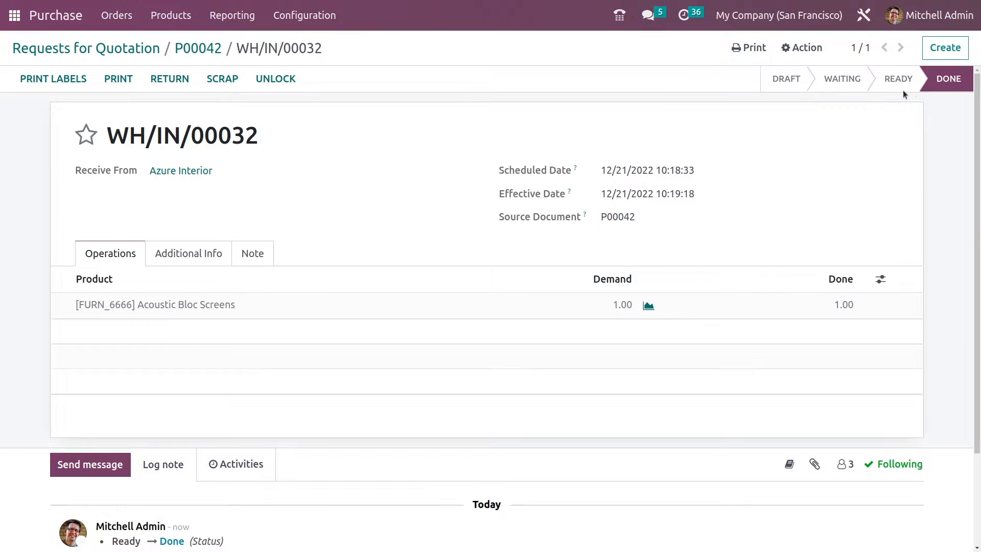
mouse_move(947, 84)
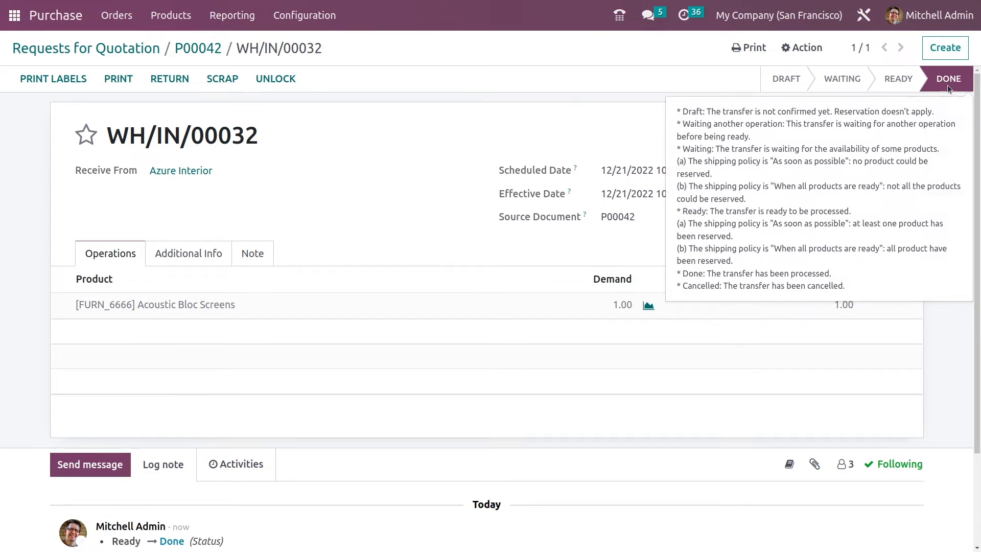
left_click(196, 49)
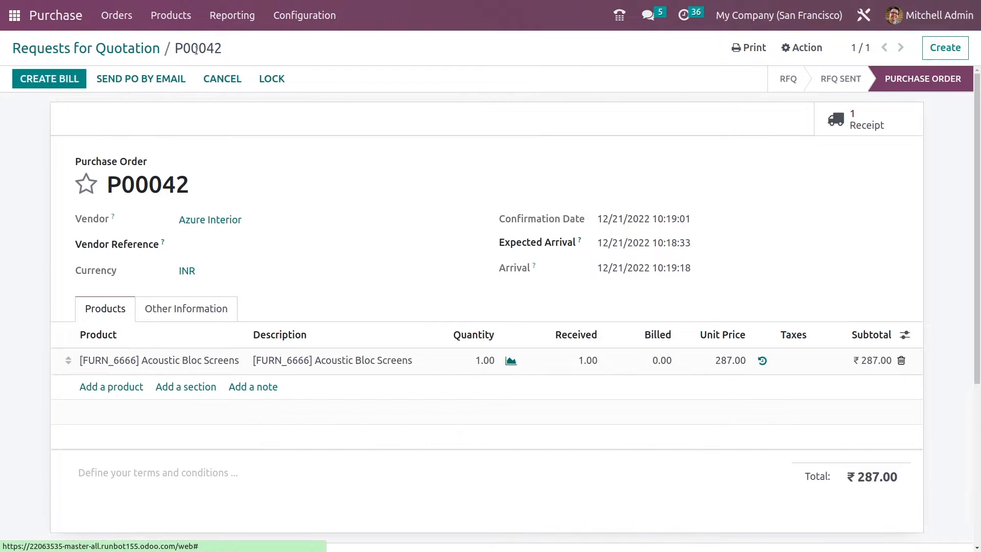
Create the vendor bill from the purchase order, set its bill date to 12/02/2022 and confirm it.
left_click(66, 86)
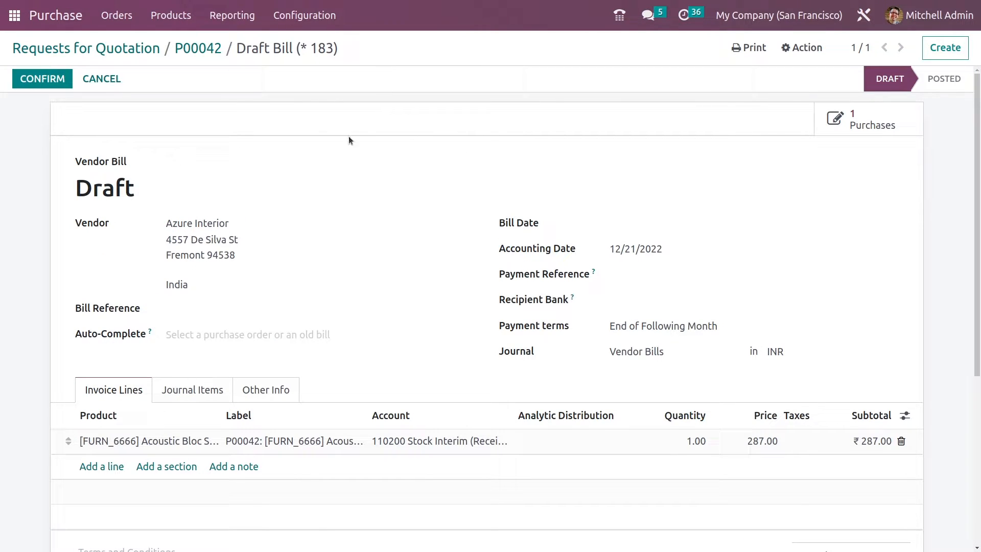
left_click(38, 79)
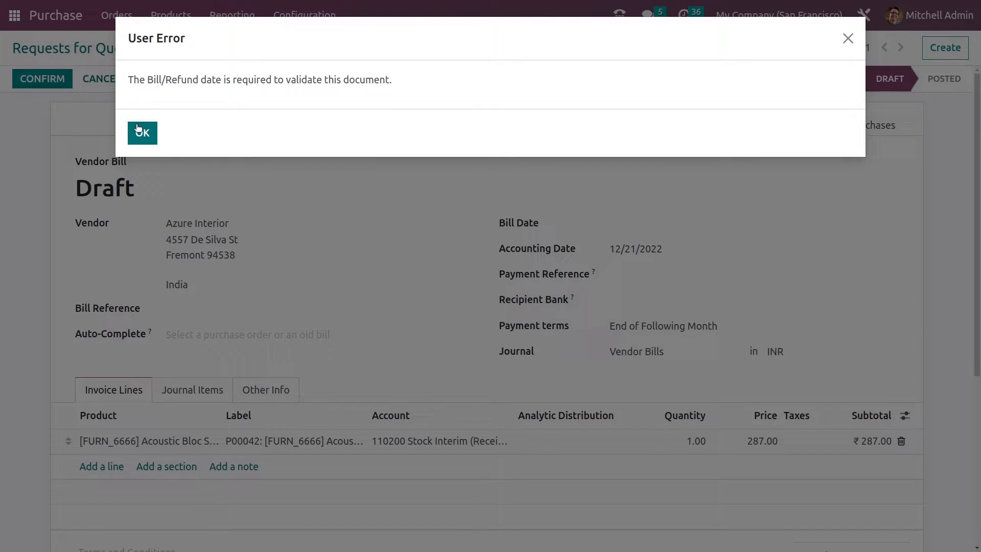
left_click(139, 132)
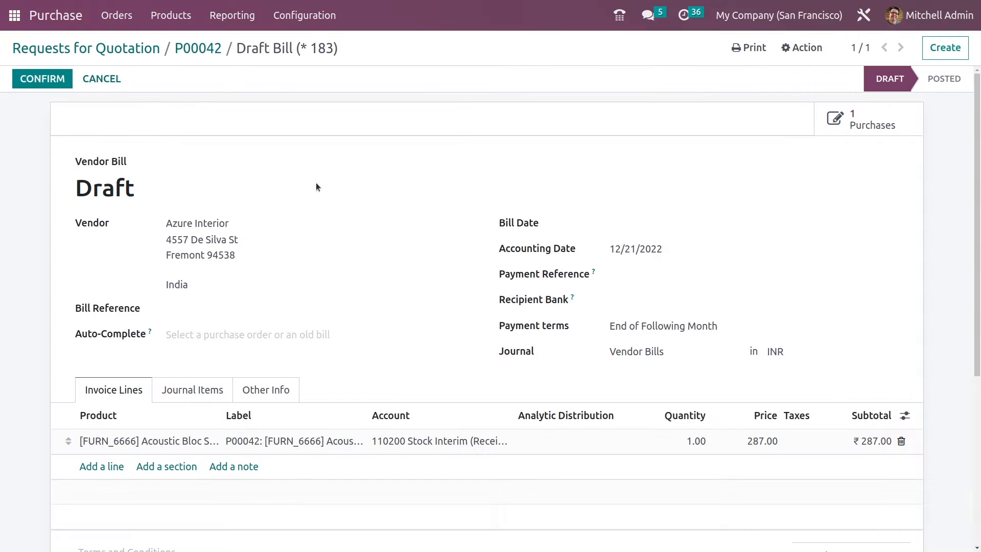
left_click(617, 224)
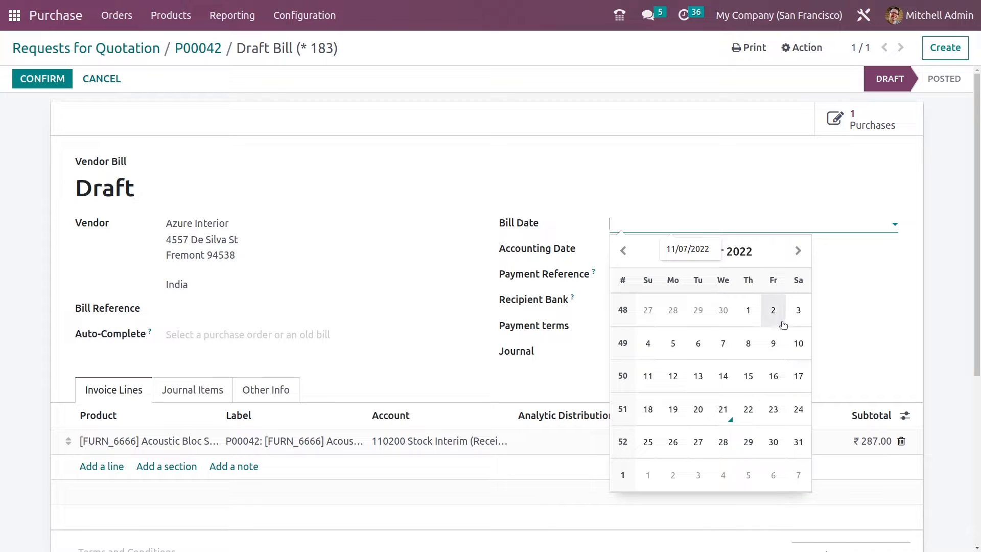
left_click(774, 311)
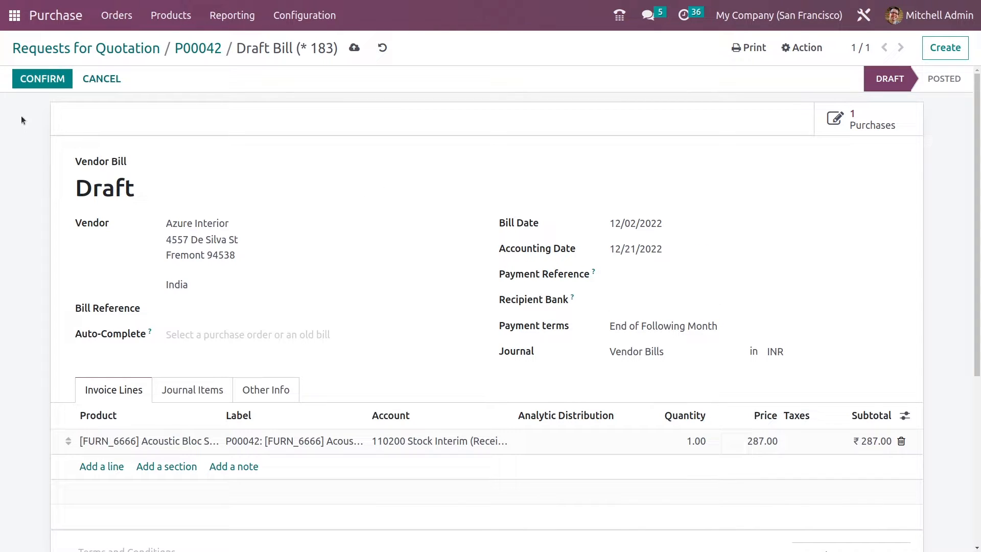
left_click(44, 83)
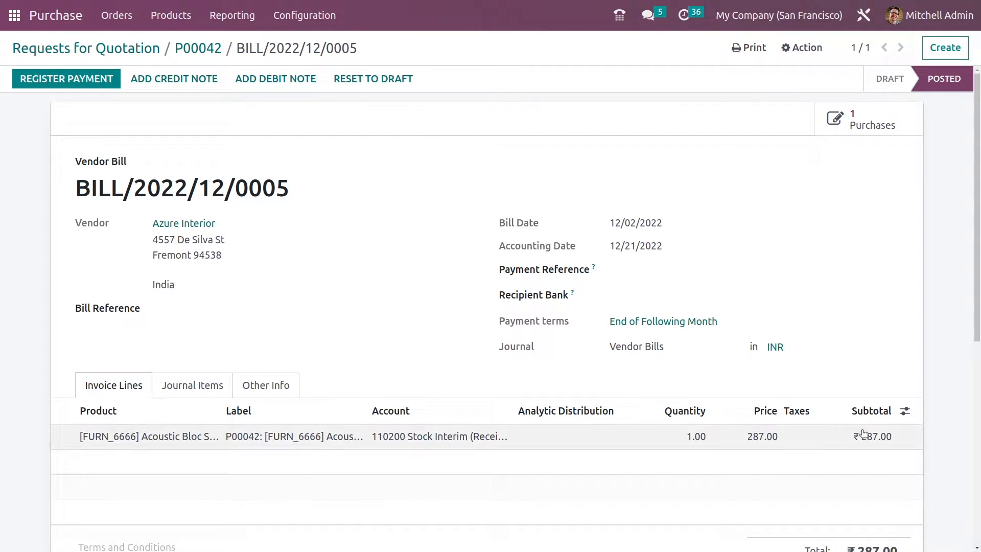
Review the bill's amount due, then register its payment in INR through the Bank journal and go back to the purchase order.
scroll(867, 440, "down", 4)
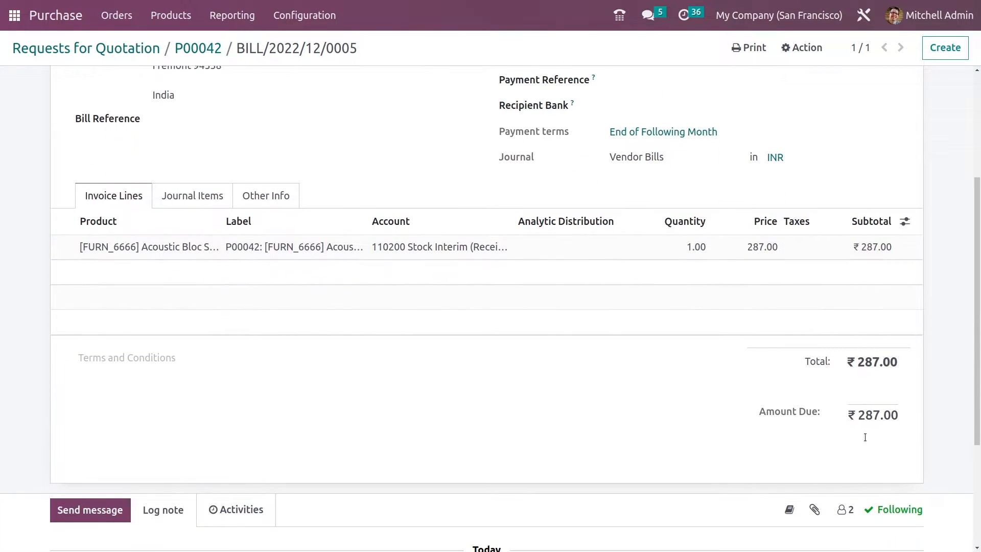
scroll(867, 443, "up", 2)
scroll(866, 437, "up", 2)
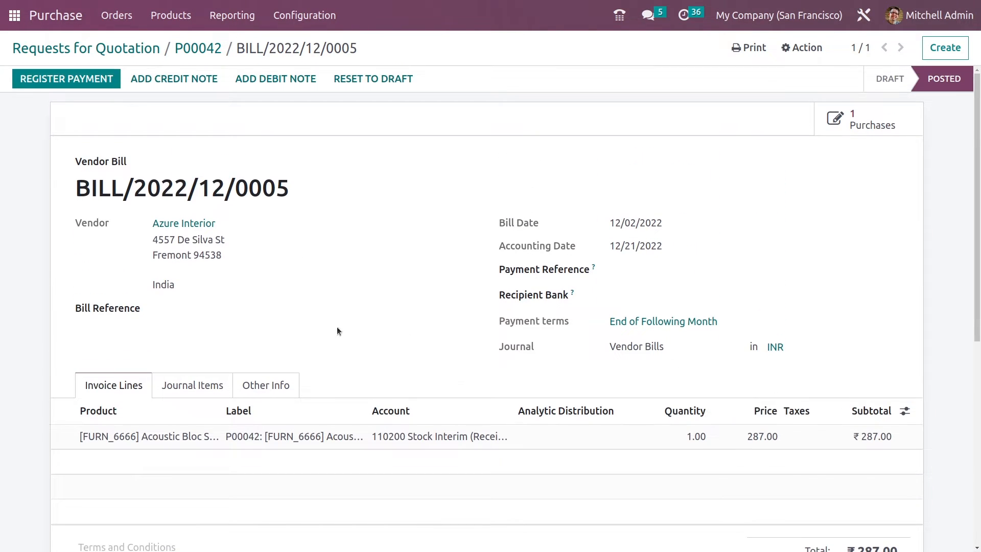
left_click(49, 79)
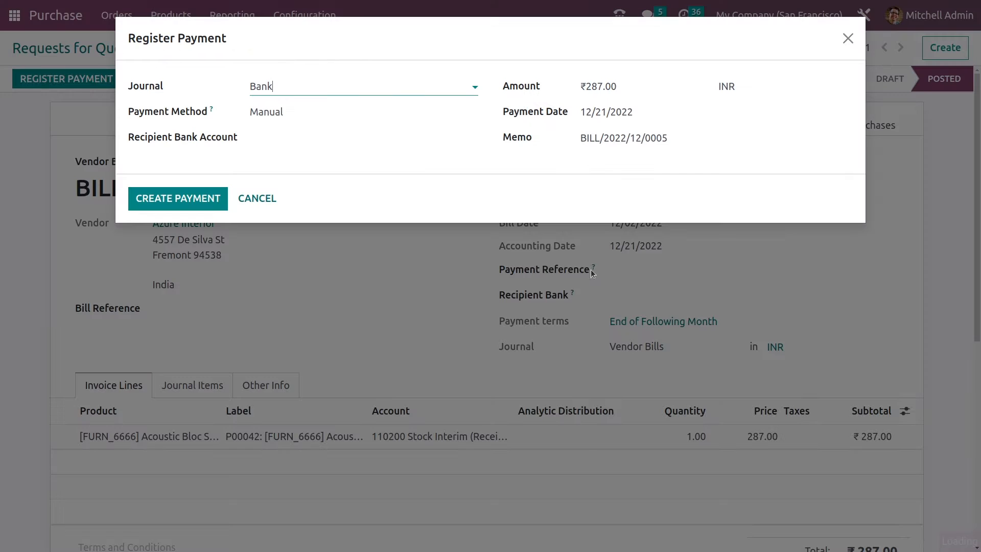
left_click(192, 202)
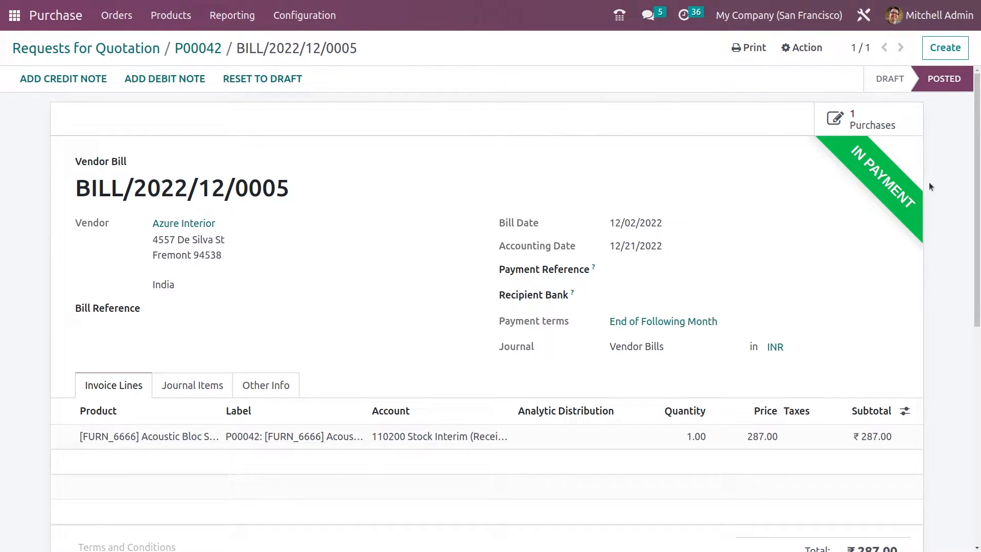
left_click(207, 47)
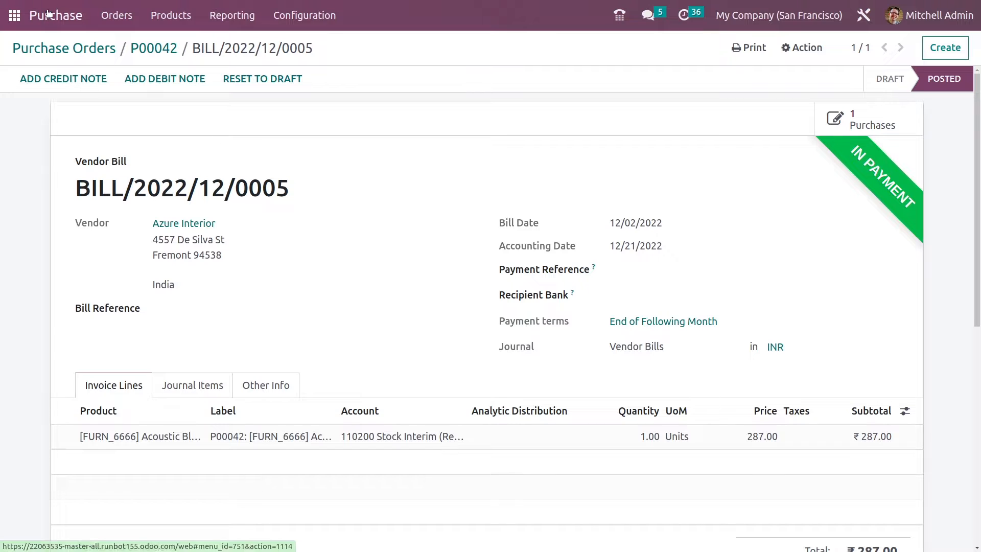
Switch to the Sales app, go to the pricelists and start a new pricelist.
left_click(14, 15)
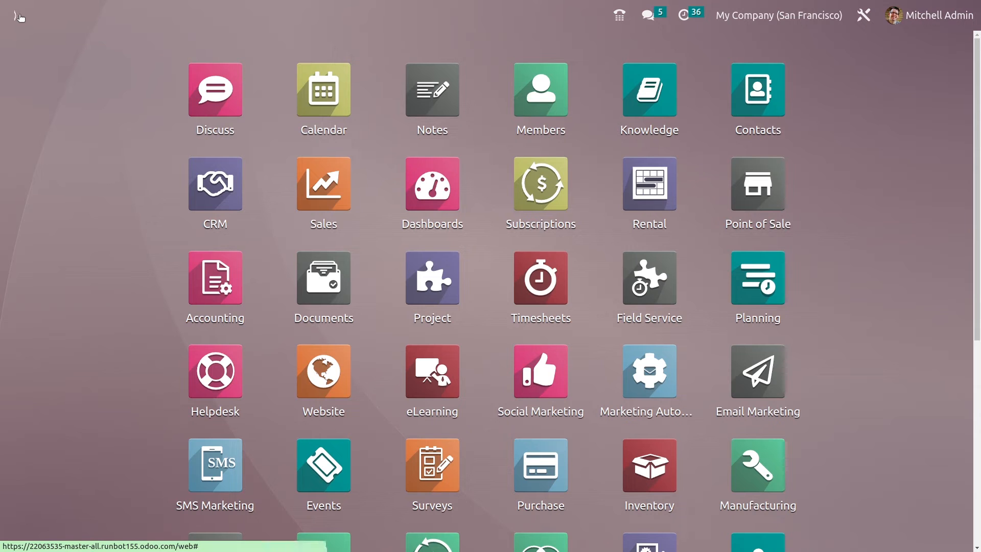
left_click(310, 184)
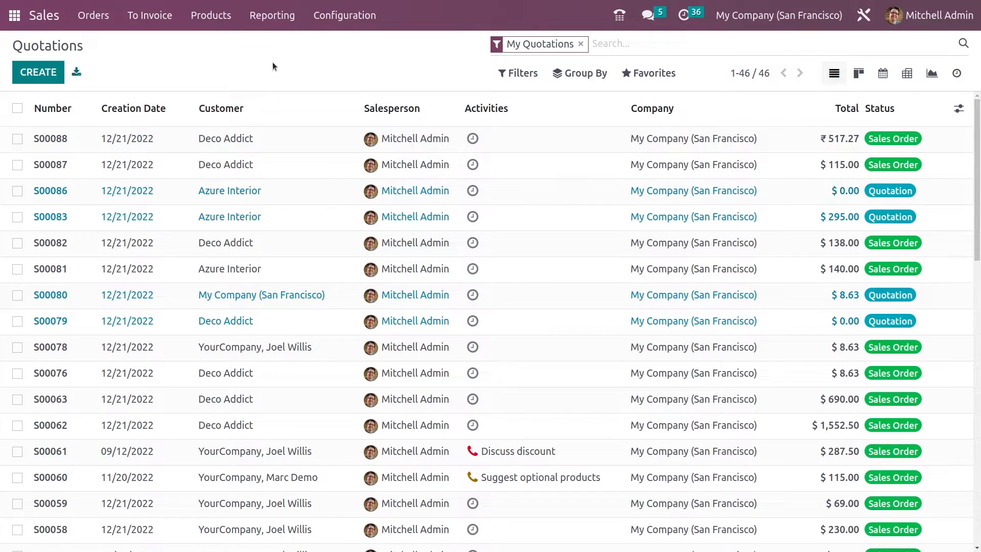
left_click(223, 26)
left_click(243, 62)
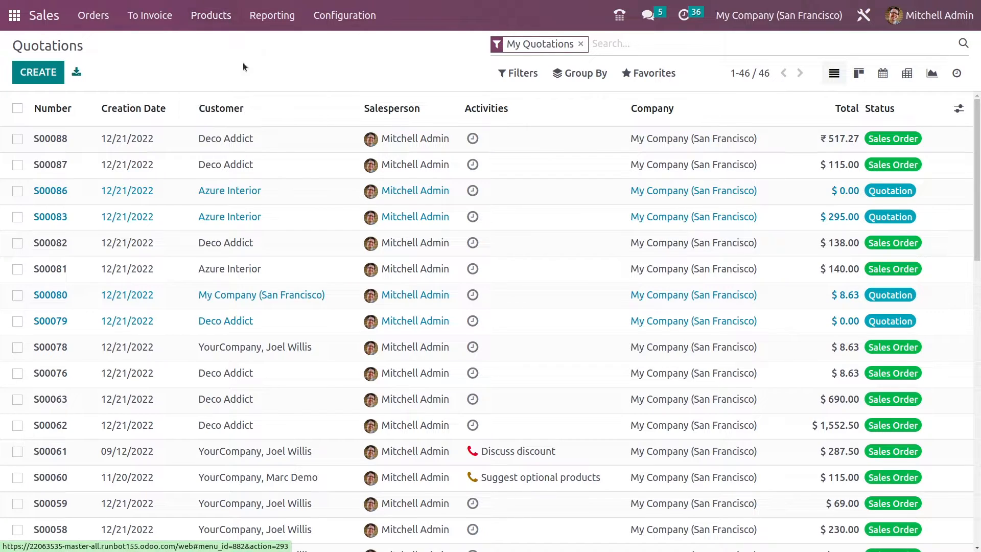
left_click(38, 77)
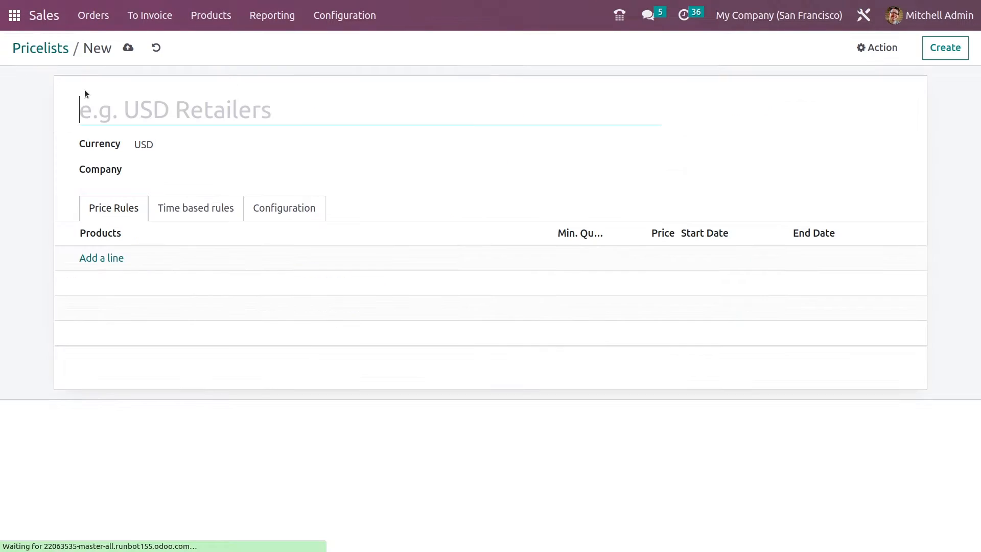
Name the new pricelist Indian rupee, set its currency to INR, save it and go back to the pricelists.
type("IN")
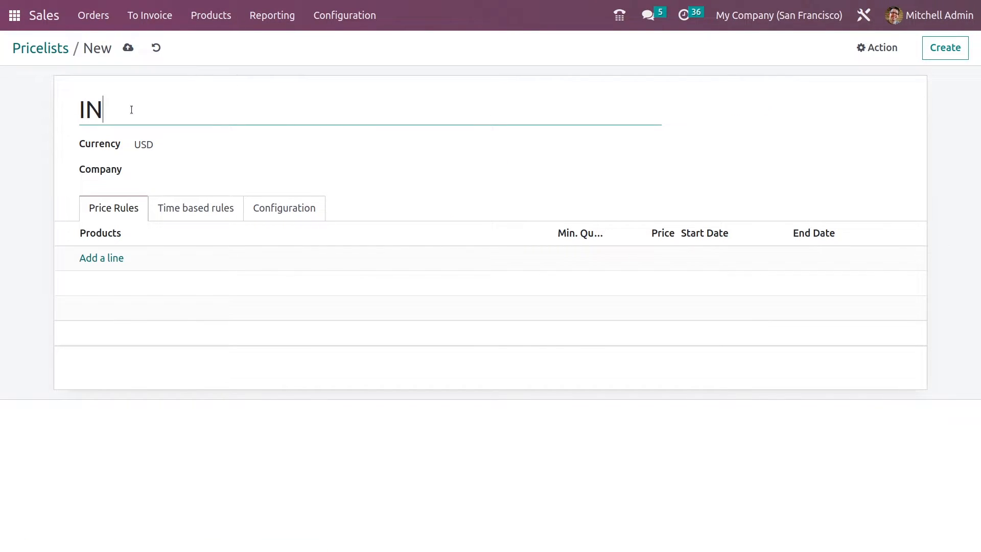
type("ndian rupee")
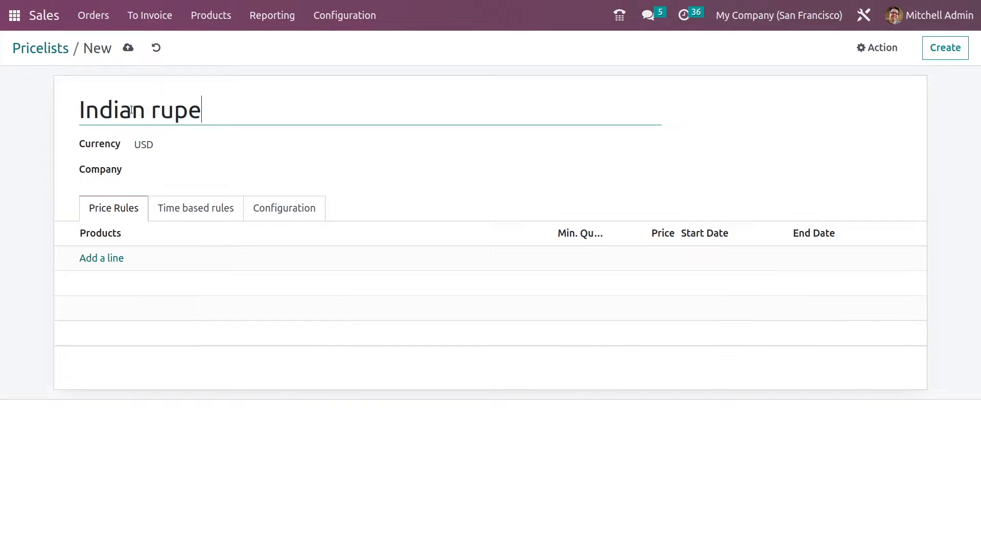
left_click(179, 145)
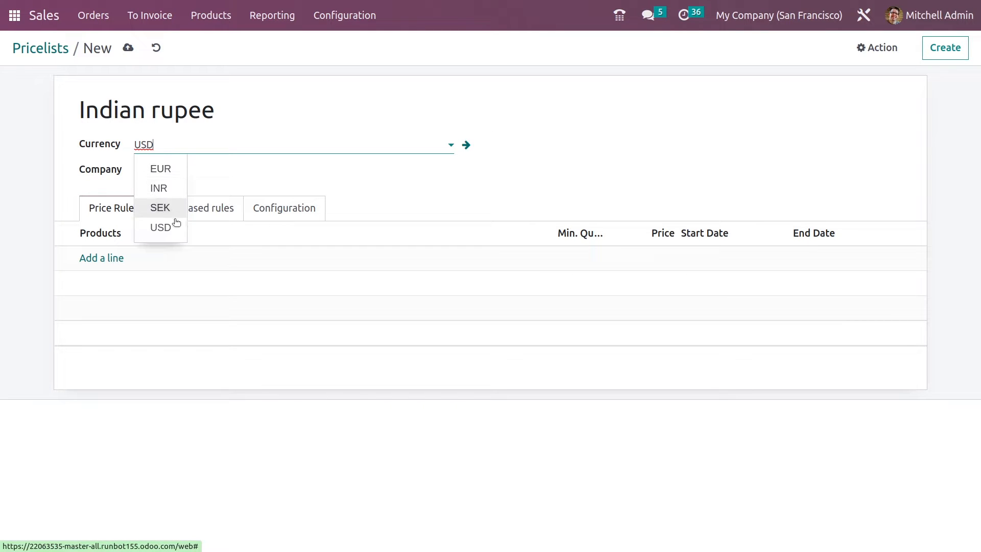
left_click(167, 188)
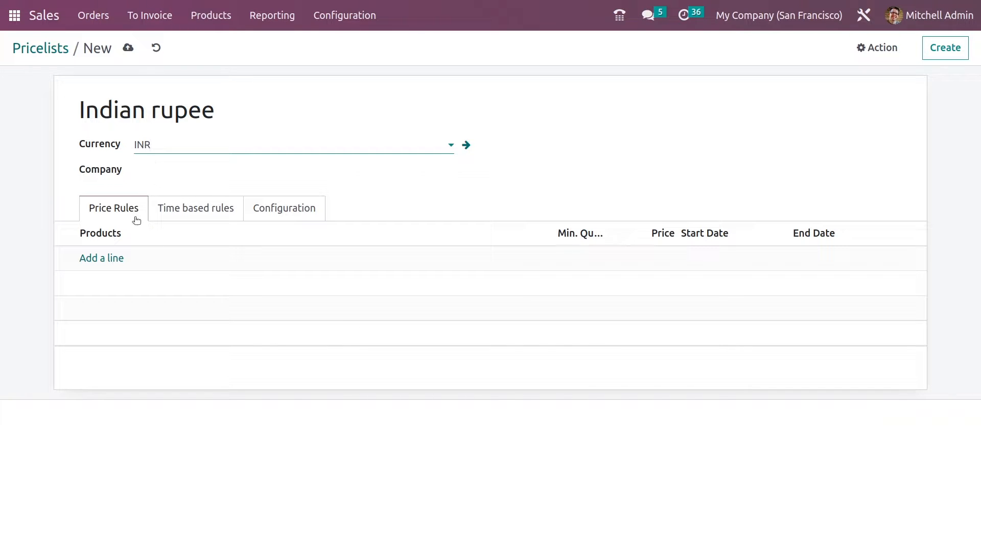
left_click(120, 257)
left_click(229, 177)
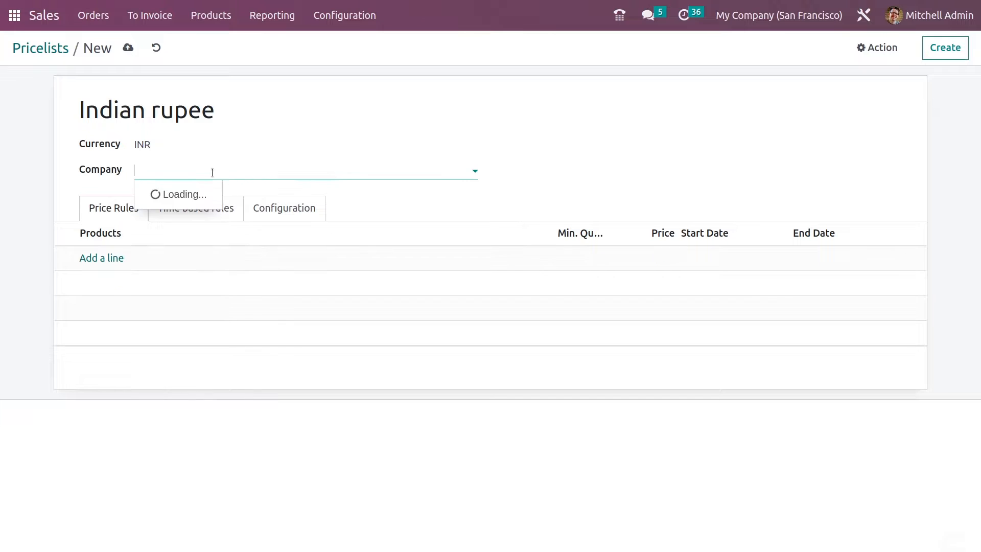
left_click(127, 53)
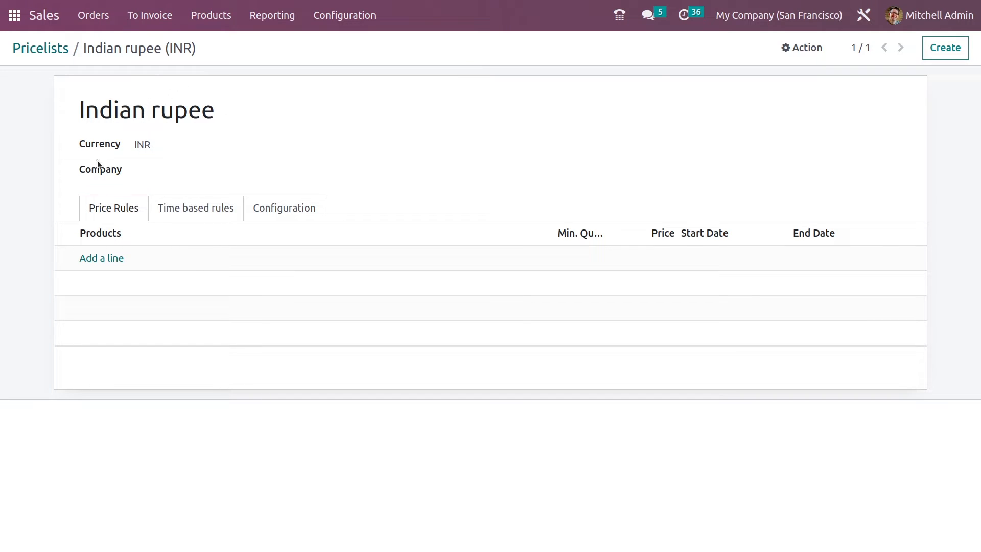
left_click(63, 53)
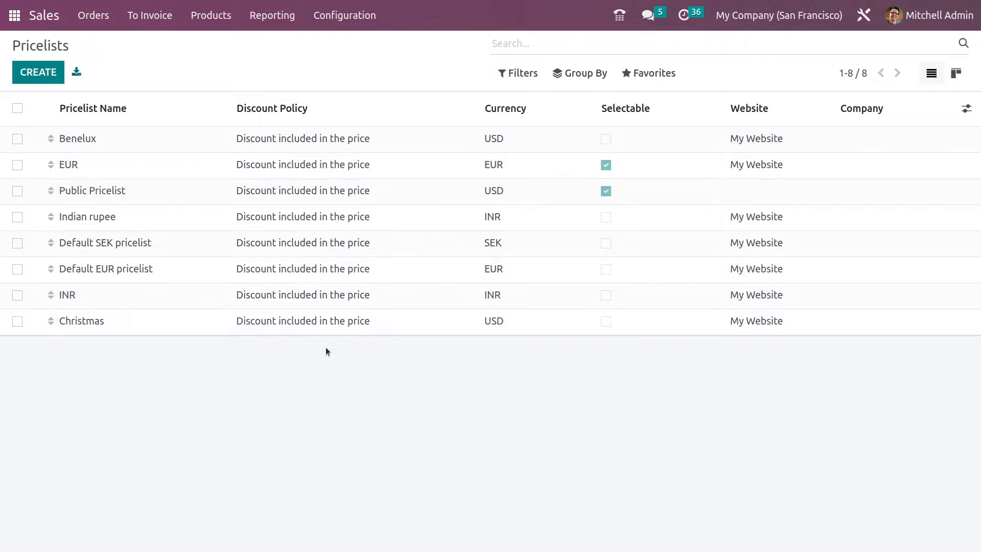
Create a new quotation for customer Deco Addict with Azure Interior as the referrer.
left_click(101, 15)
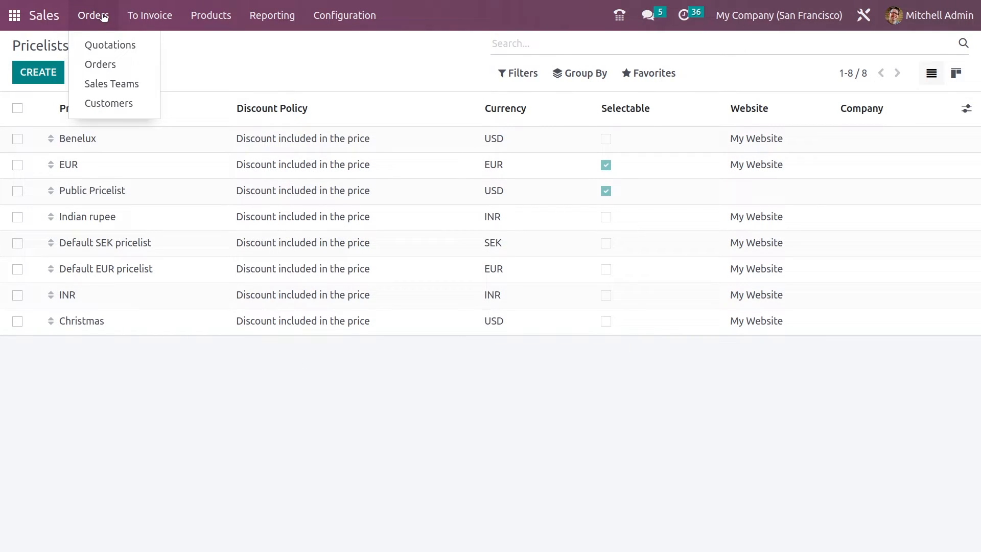
left_click(107, 45)
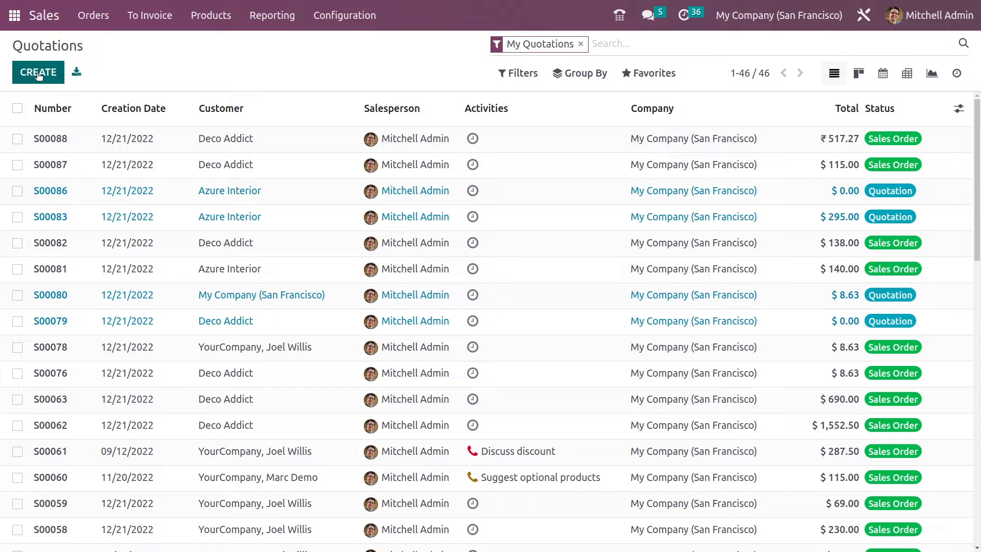
left_click(38, 73)
left_click(262, 207)
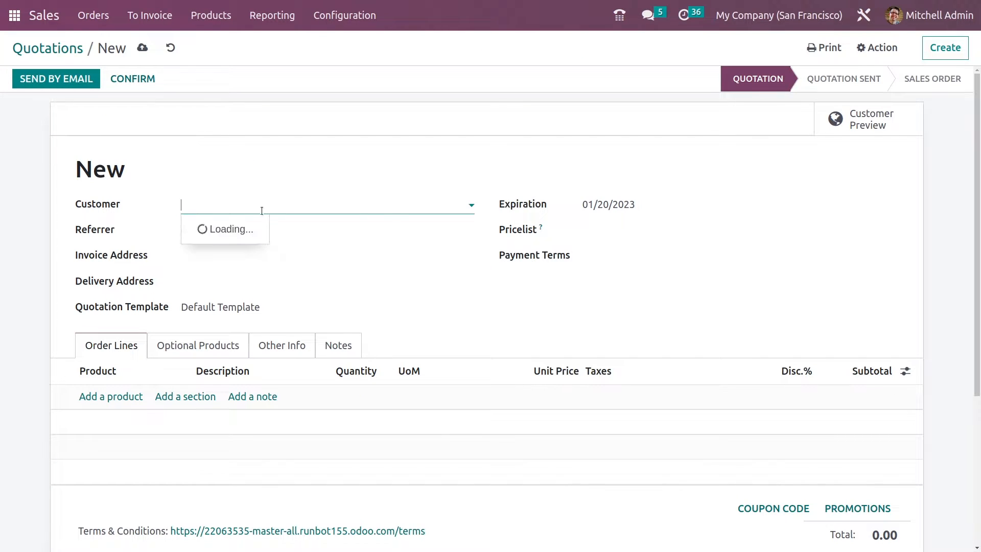
left_click(240, 187)
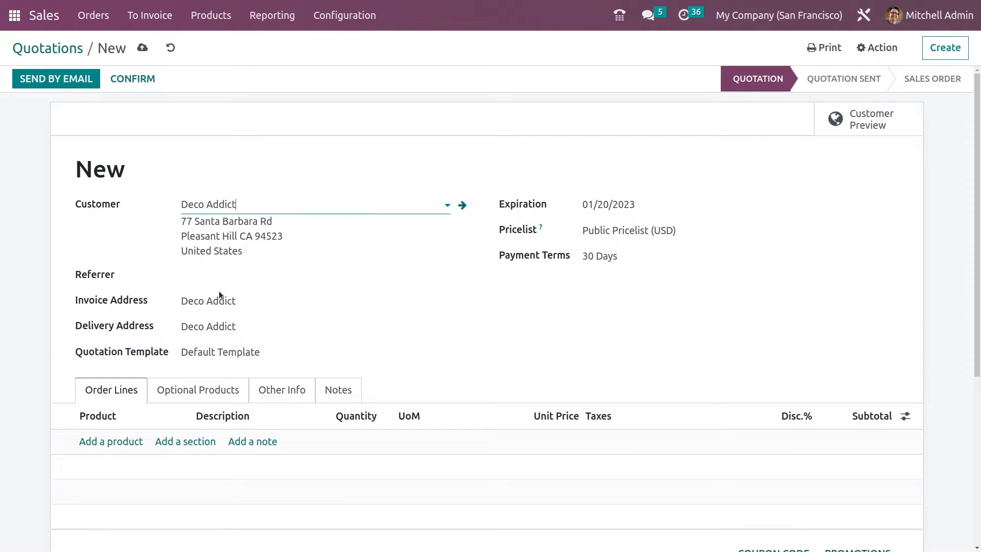
left_click(243, 275)
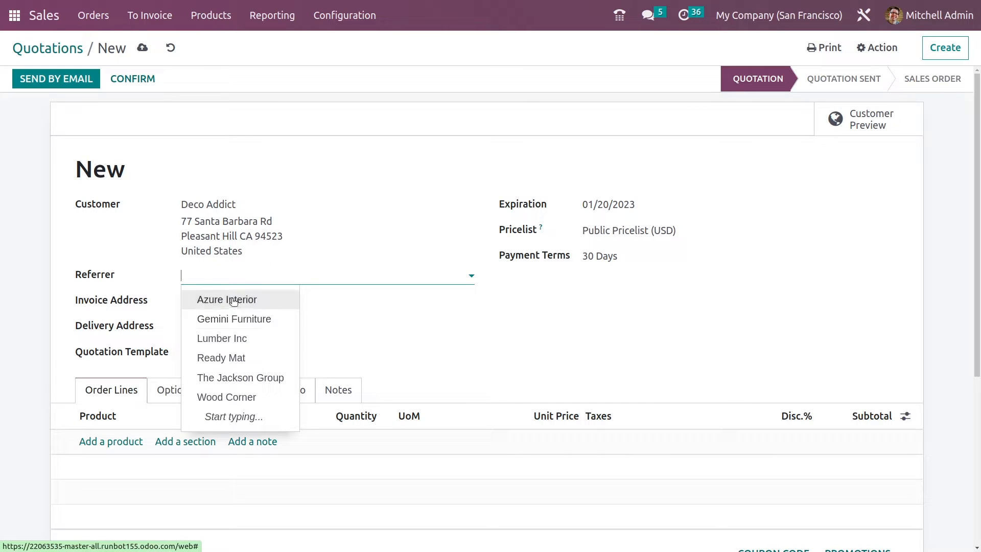
left_click(234, 300)
Set the quotation's pricelist to Indian rupee (INR) and add the product [FURN_5555] Cable Management Box as an order line.
scroll(204, 286, "down", 3)
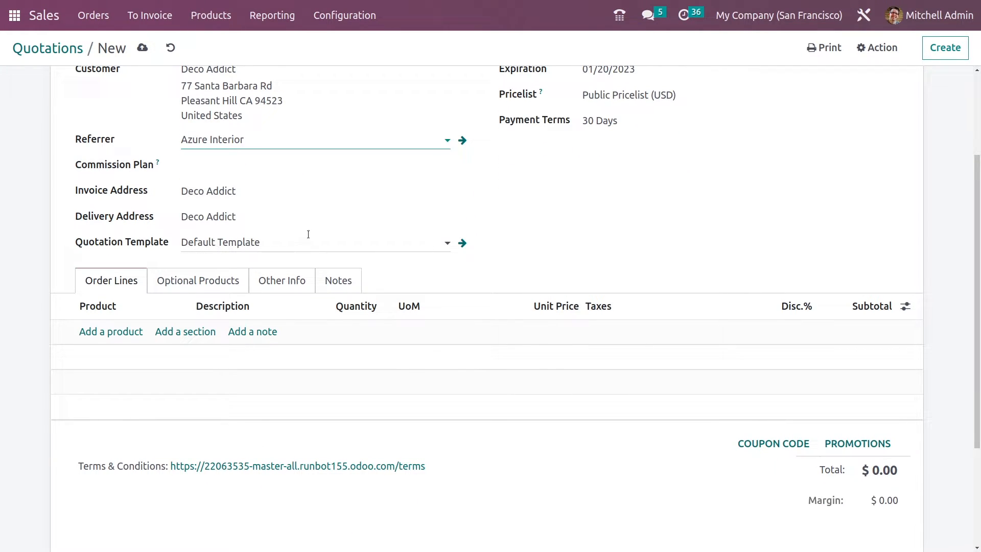
scroll(570, 194, "up", 2)
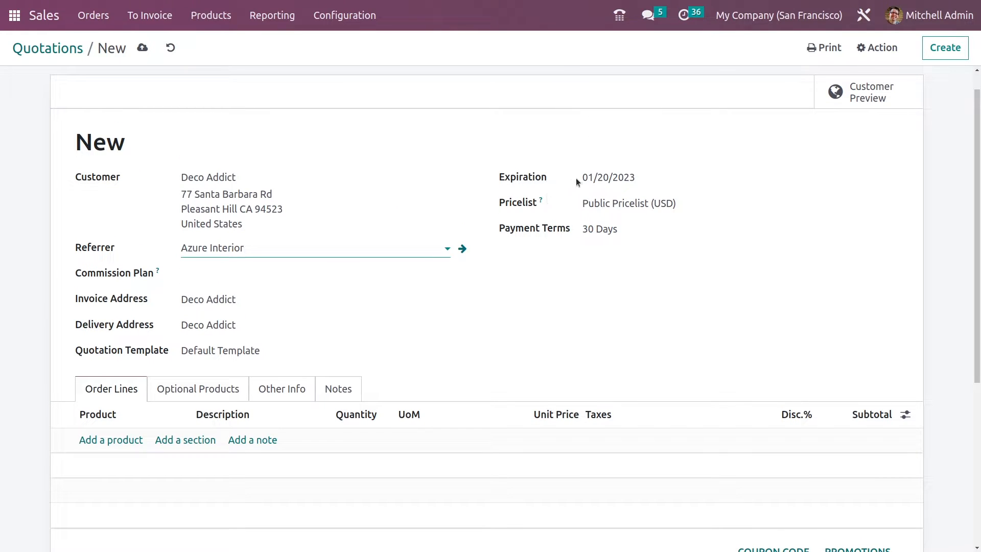
mouse_move(544, 204)
left_click(615, 204)
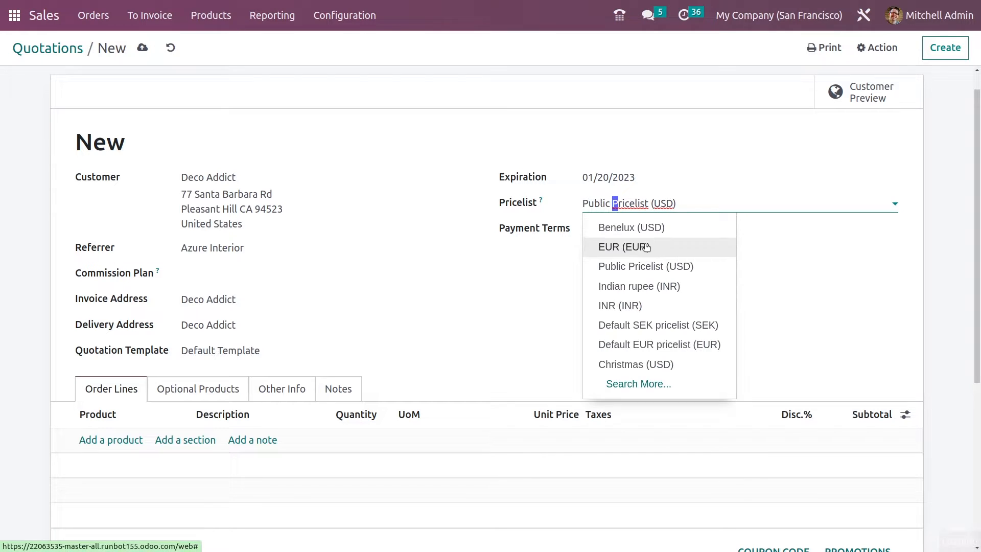
left_click(641, 286)
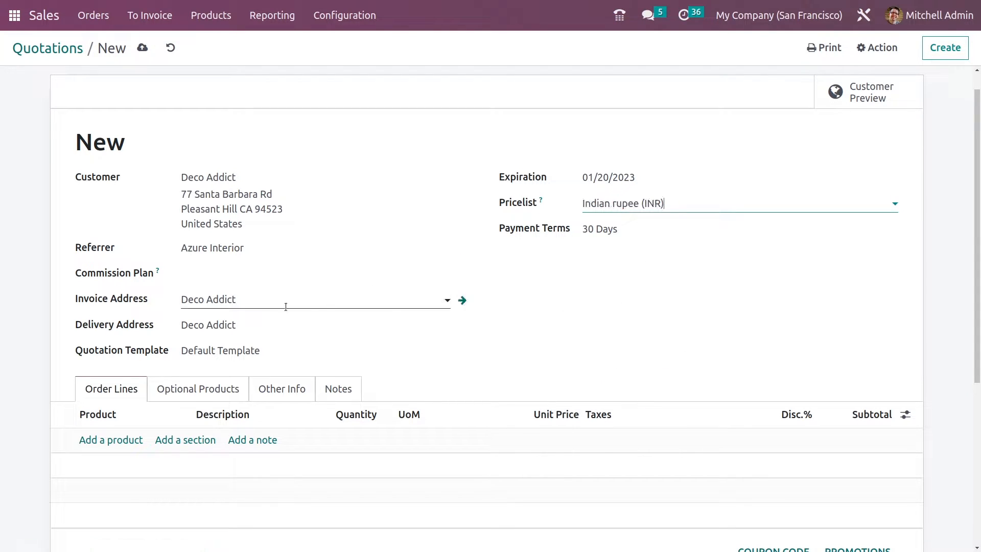
left_click(133, 446)
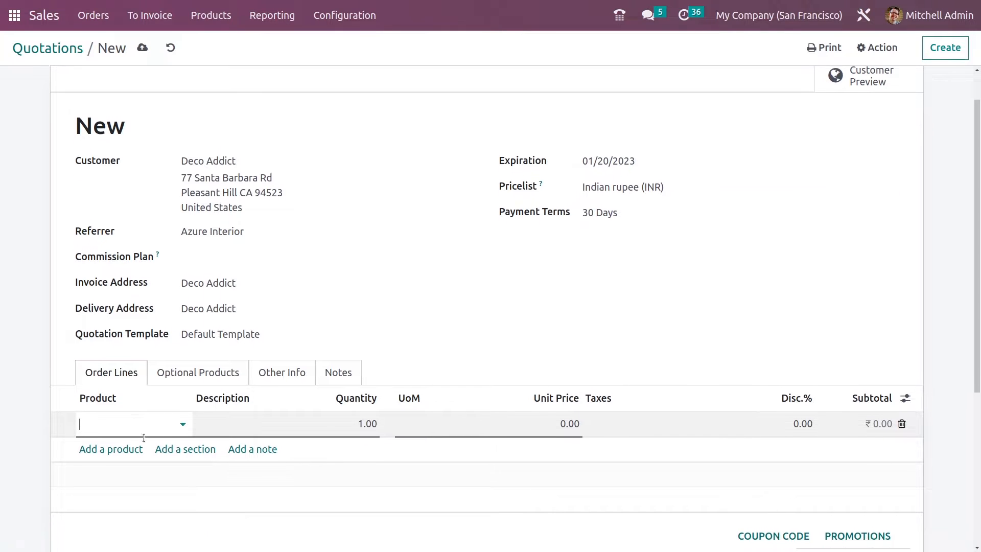
left_click(148, 417)
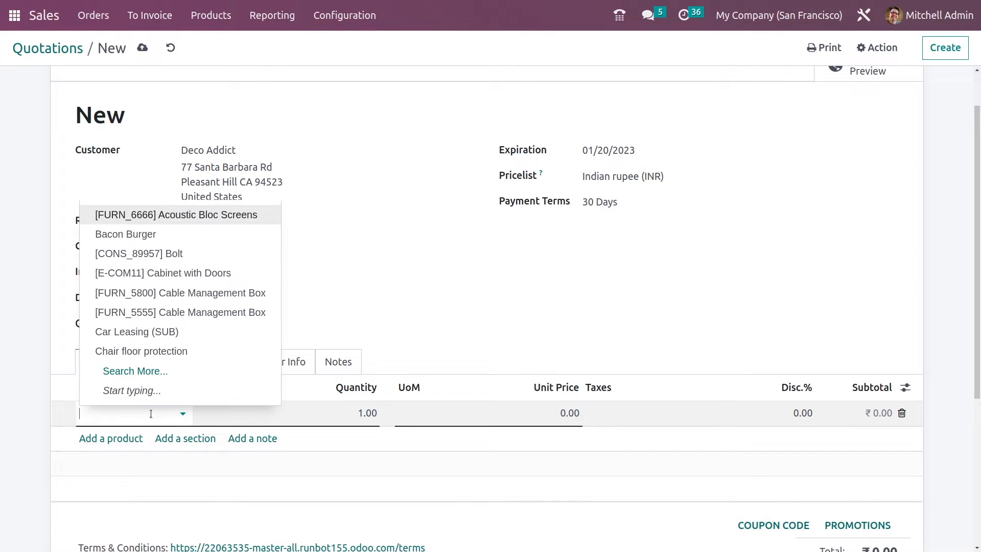
left_click(162, 315)
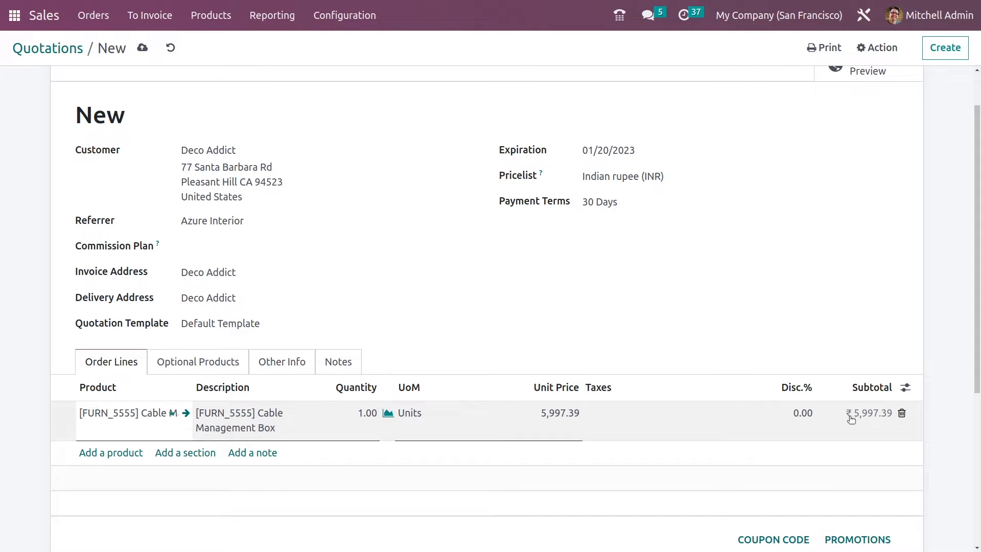
Try the EUR (EUR) pricelist on the quotation, dismiss the price update and reselect Indian rupee (INR).
left_click(682, 180)
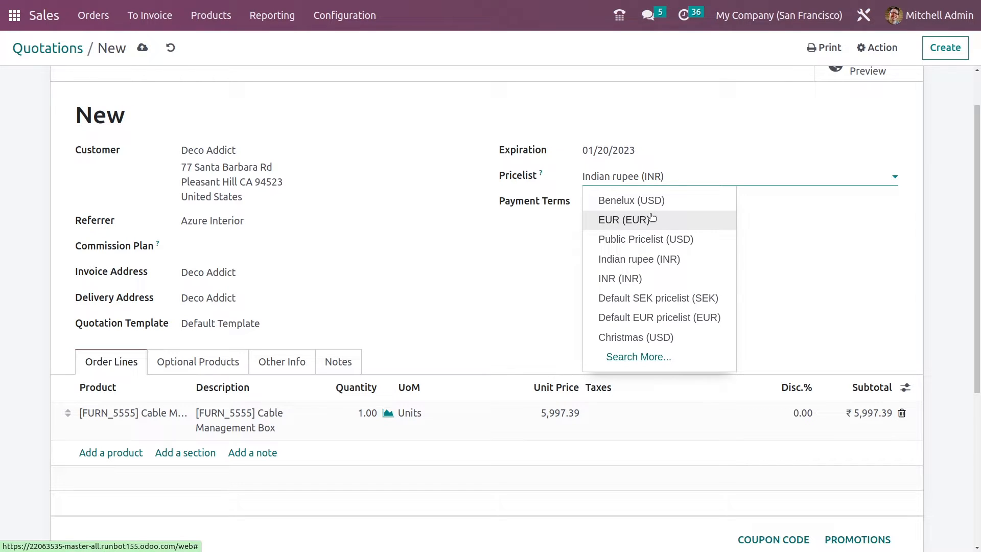
left_click(638, 219)
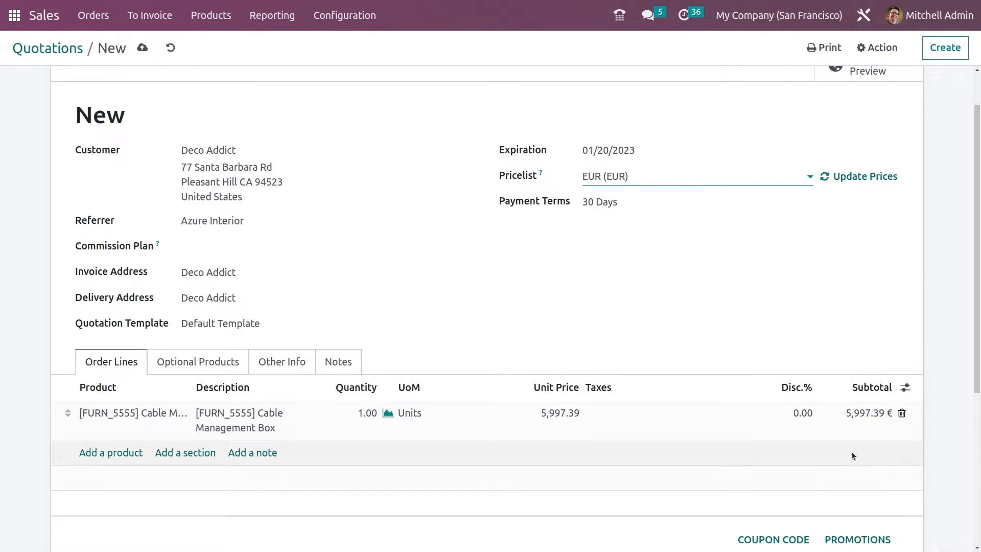
left_click(850, 180)
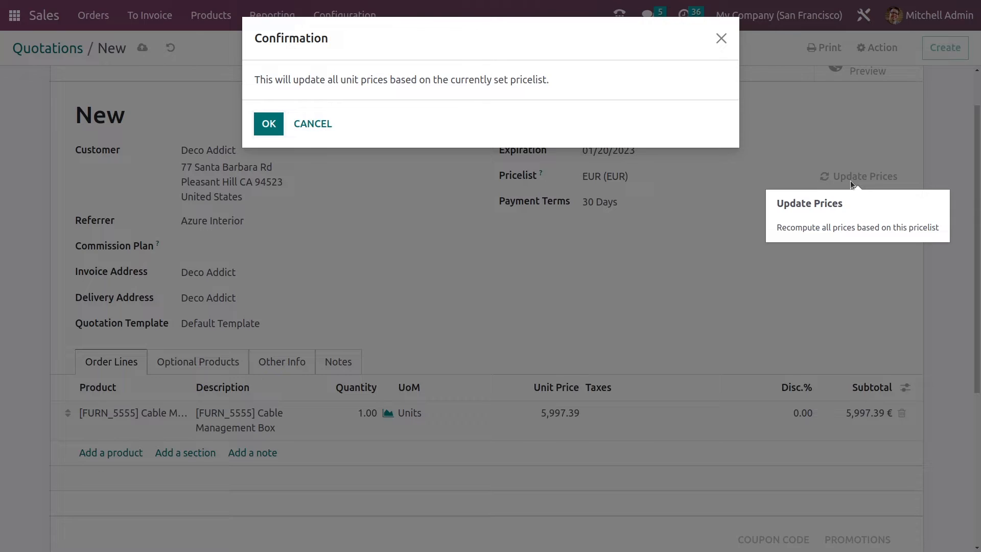
left_click(723, 40)
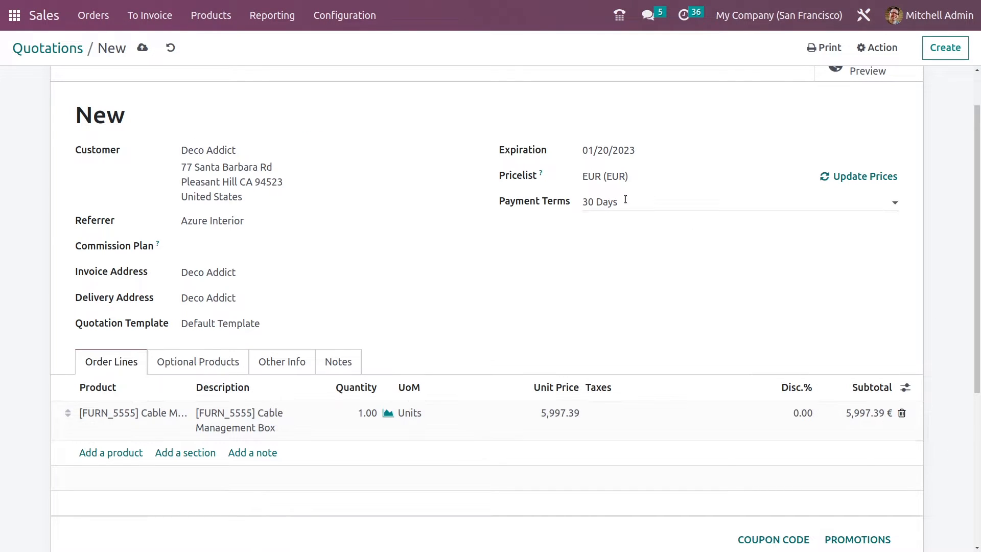
left_click(610, 177)
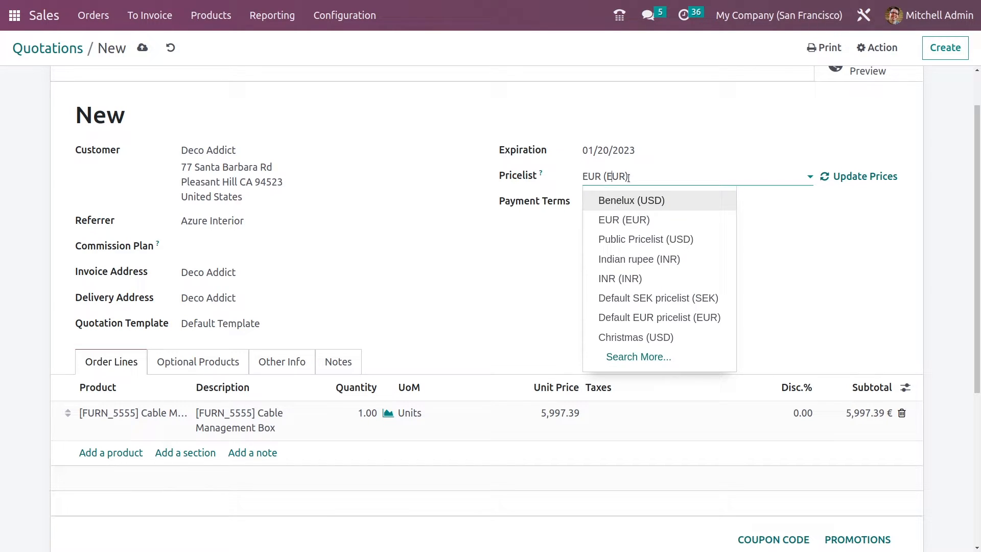
left_click(637, 261)
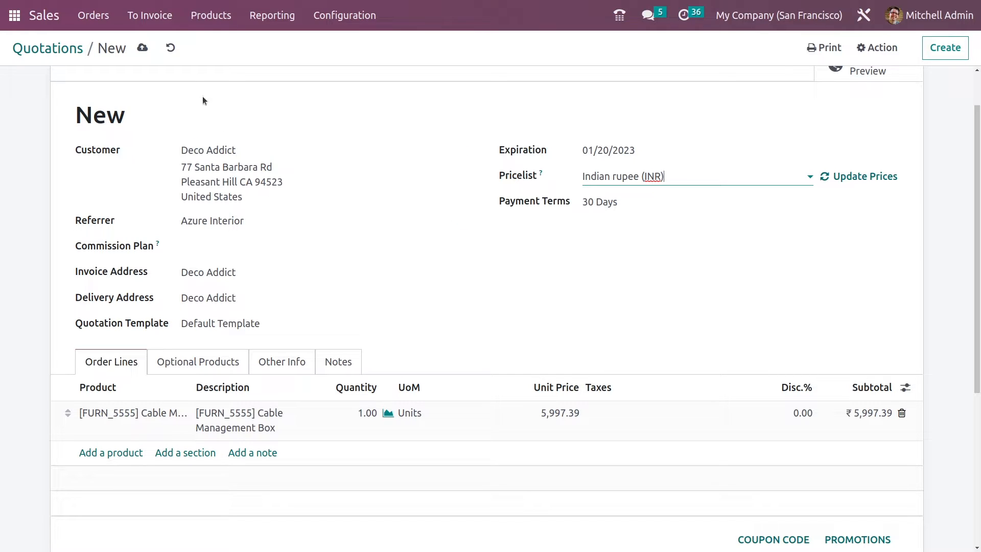
Confirm the quotation as a sales order and create a regular invoice from it.
scroll(271, 185, "up", 1)
left_click(139, 86)
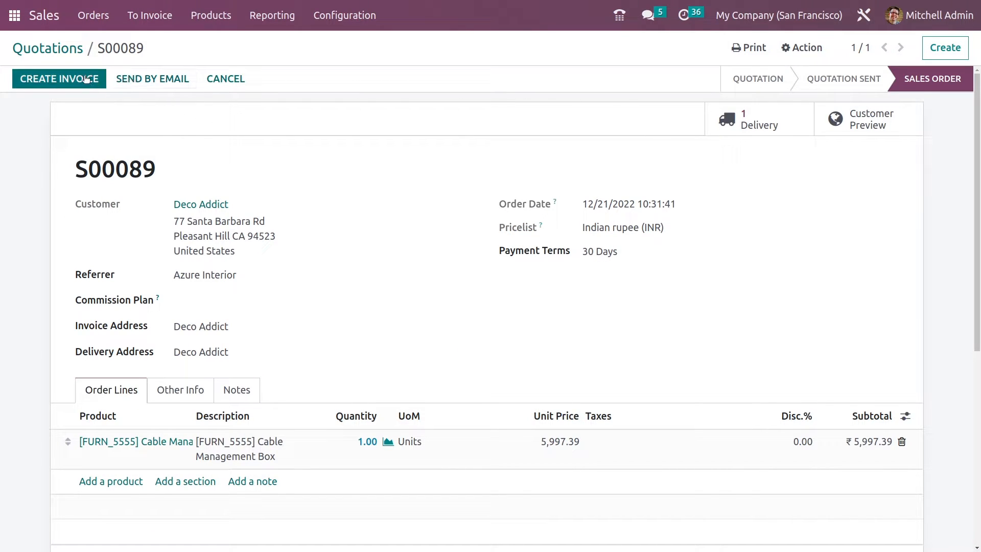
left_click(101, 80)
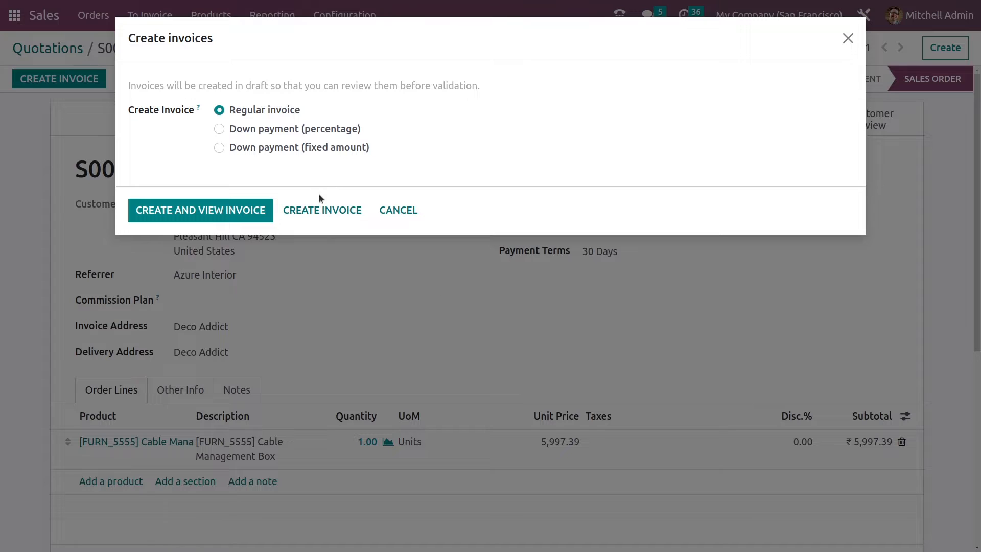
left_click(329, 213)
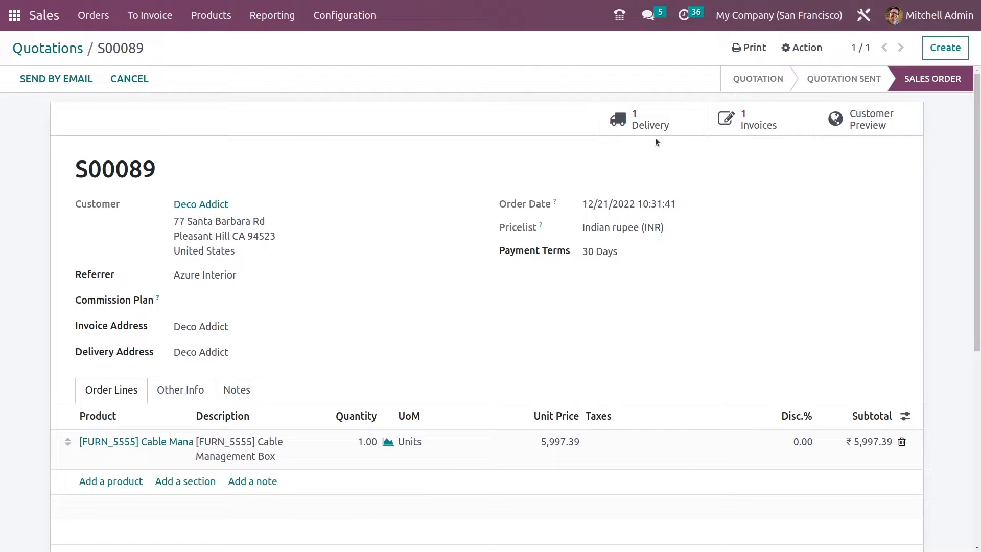
Open the order's draft customer invoice, confirm it and register its payment in INR through the Bank journal.
left_click(770, 127)
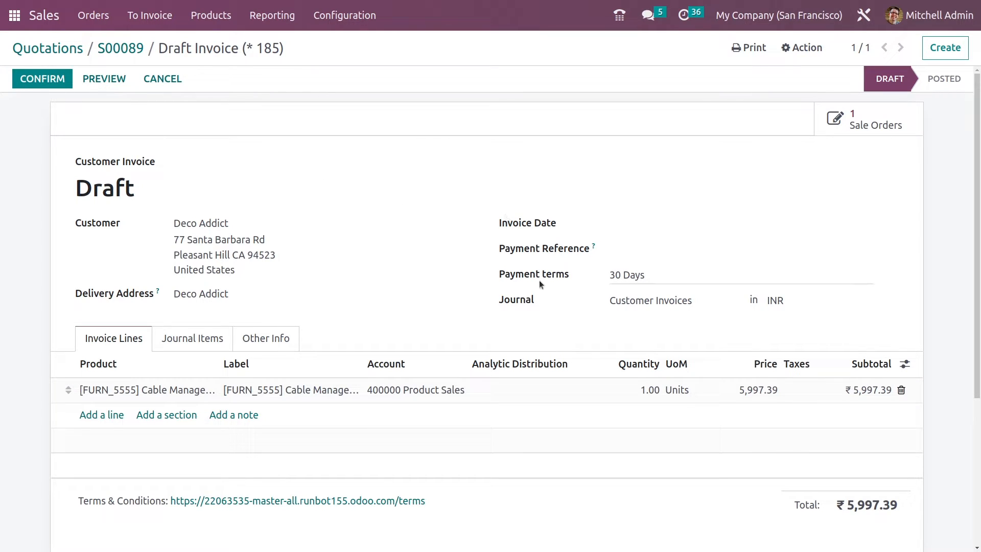
left_click(58, 85)
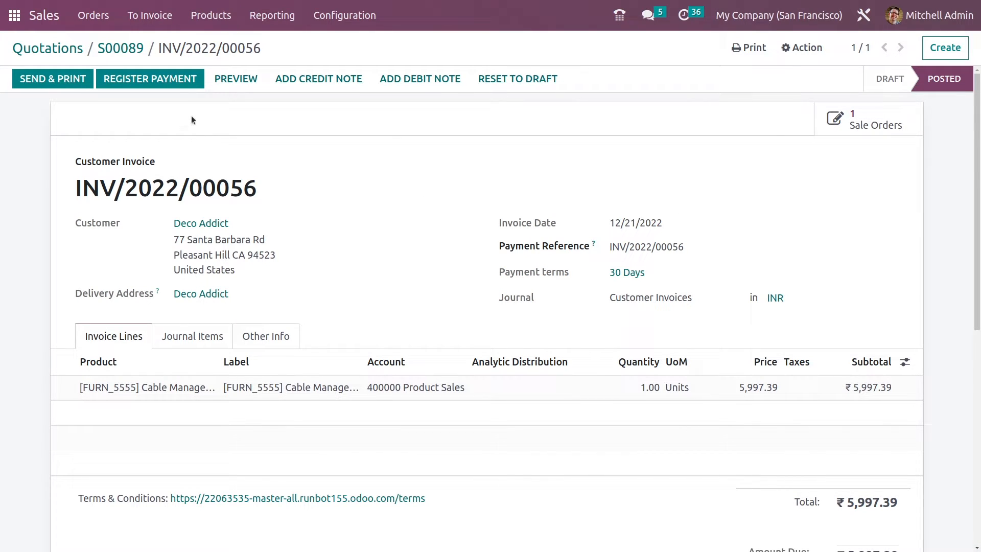
left_click(172, 81)
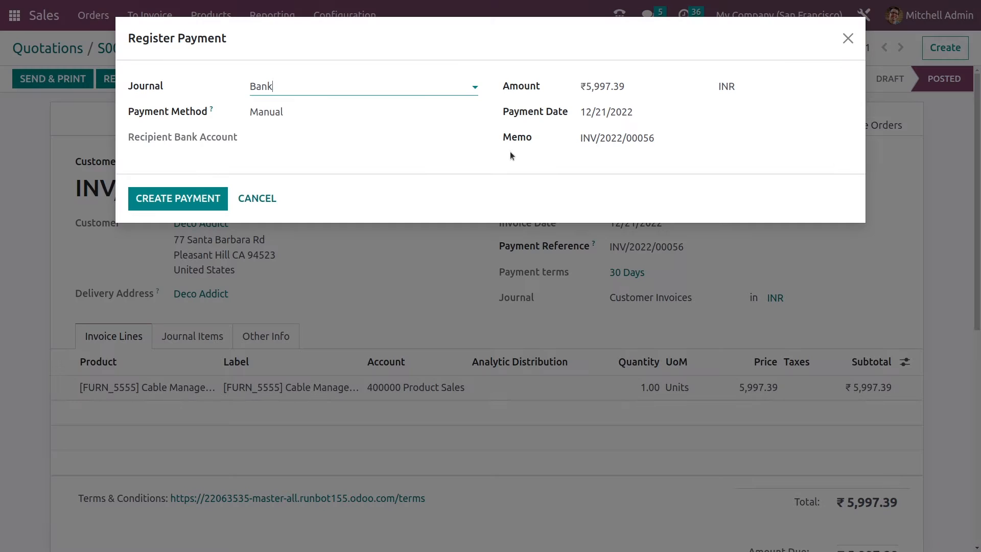
left_click(166, 207)
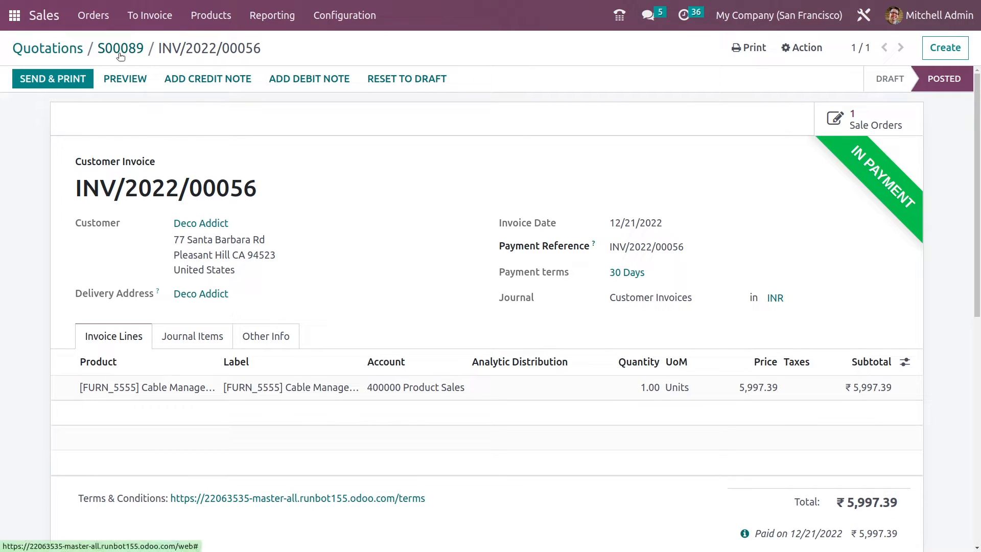
Return to the sales order, then leave it for the apps overview, discarding the unsaved changes.
left_click(120, 54)
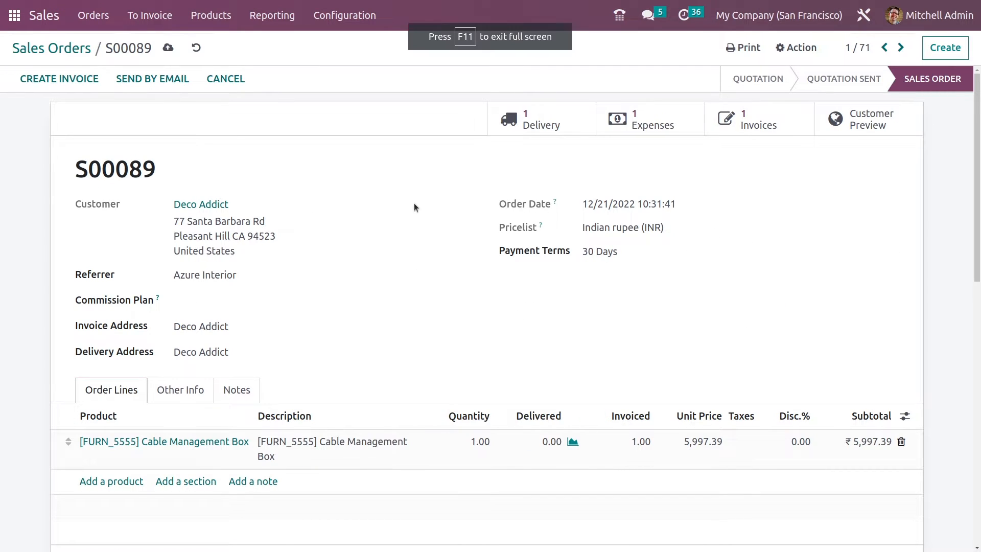
left_click(4, 19)
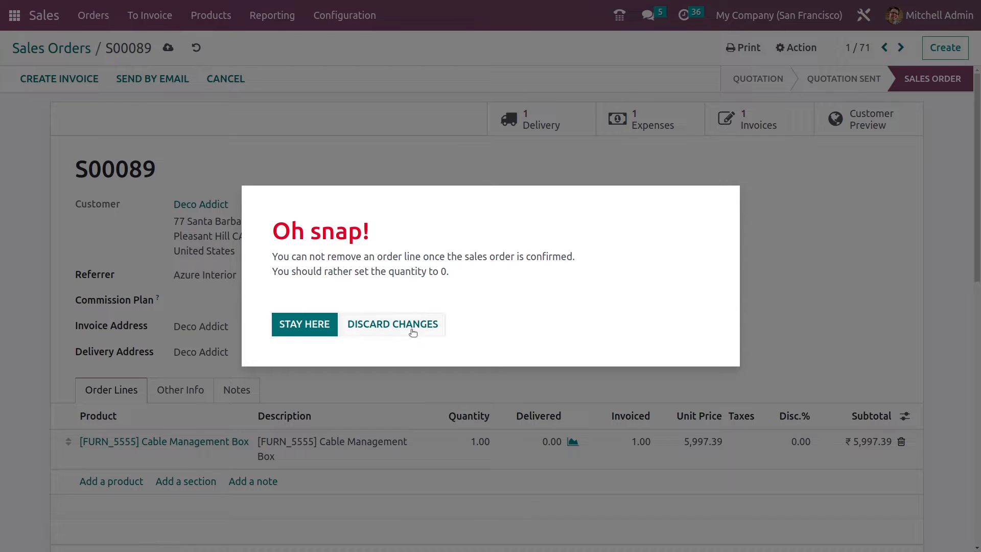
left_click(421, 331)
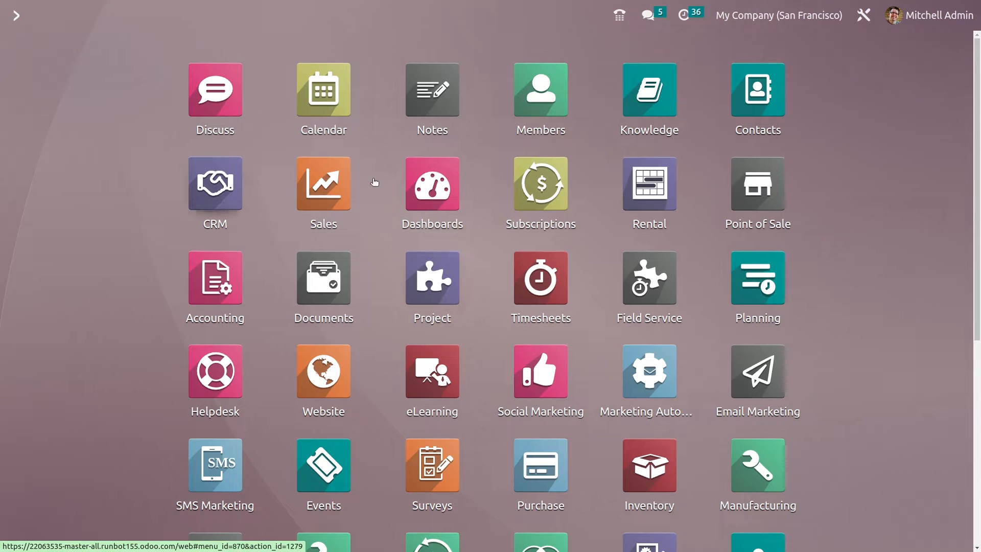
Open the accounting journals list and start creating a new journal.
left_click(215, 280)
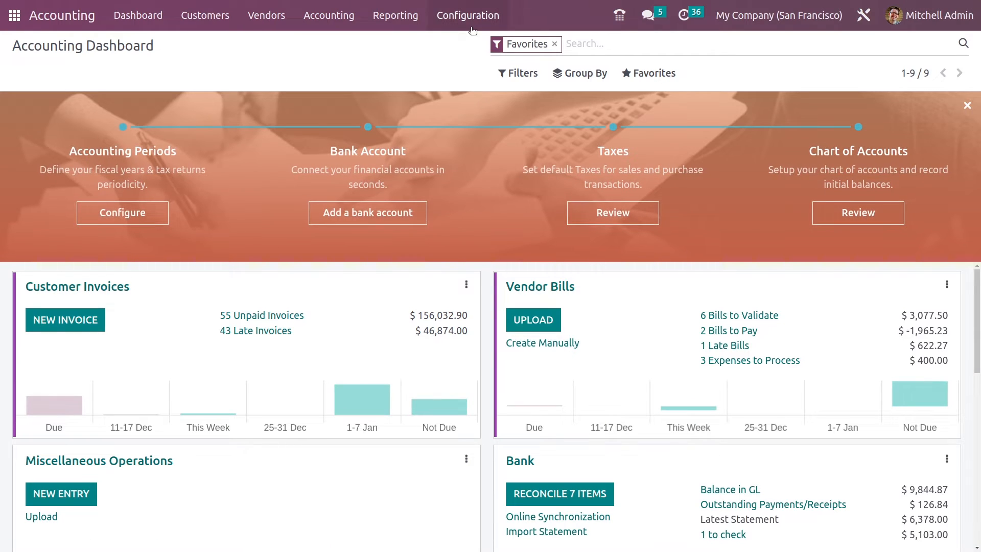
left_click(467, 16)
left_click(513, 305)
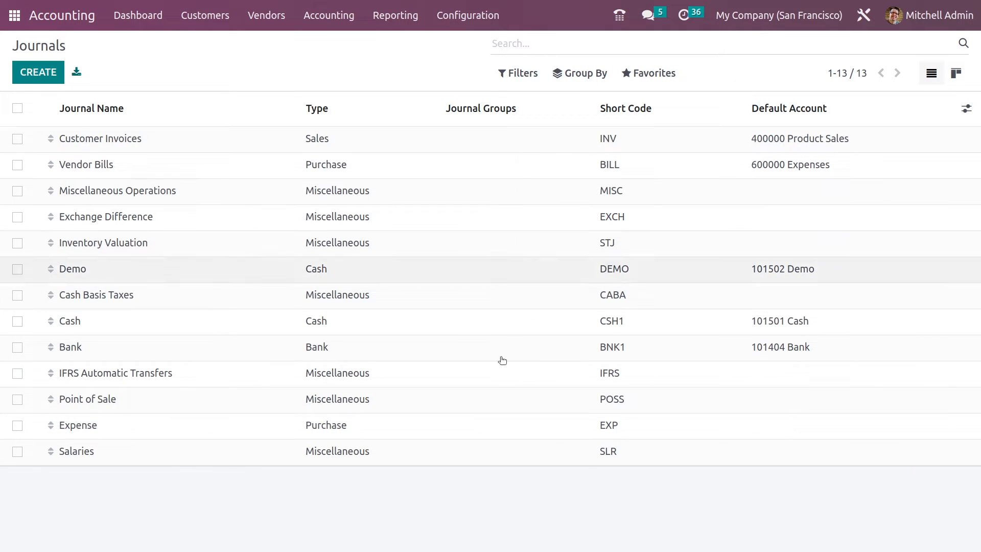
left_click(44, 70)
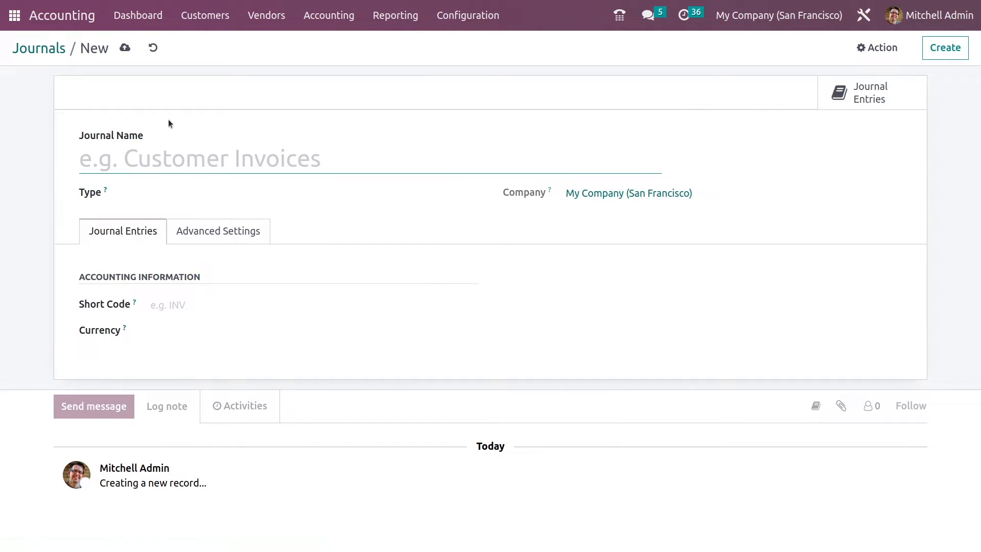
Name the new journal Indian Rupee.
type("iN")
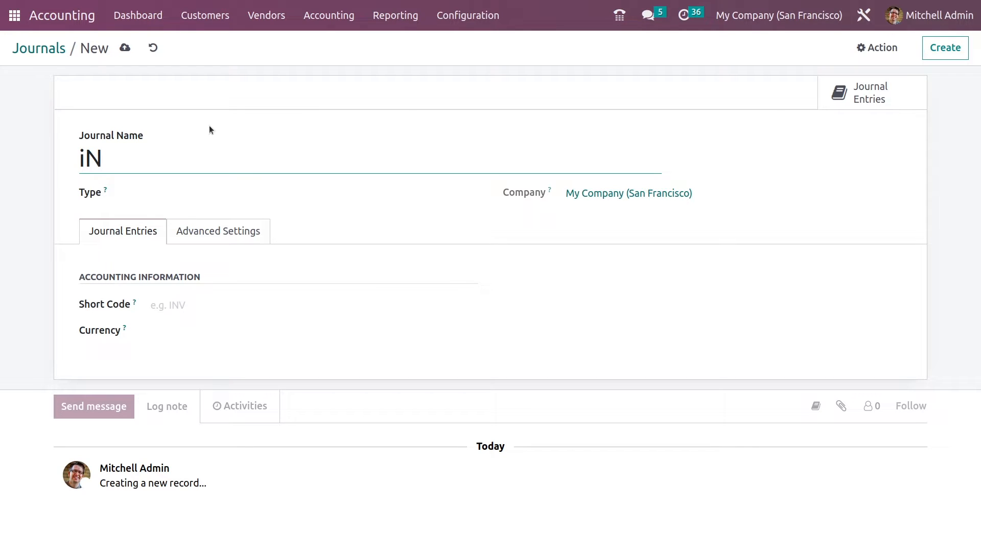
key("BackSpace")
key("BackSpace")
type("i=l")
key("BackSpace")
key("BackSpace")
key("BackSpace")
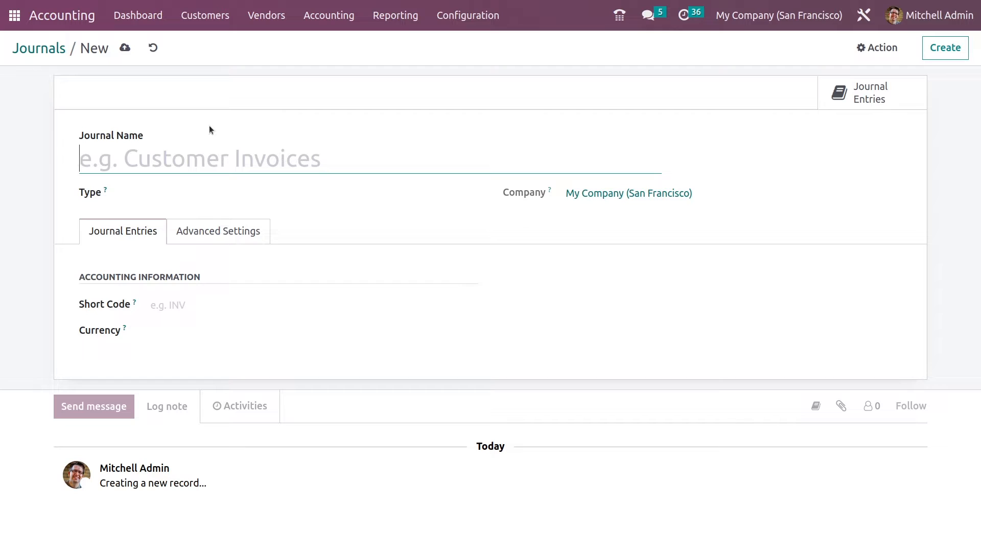
type("i")
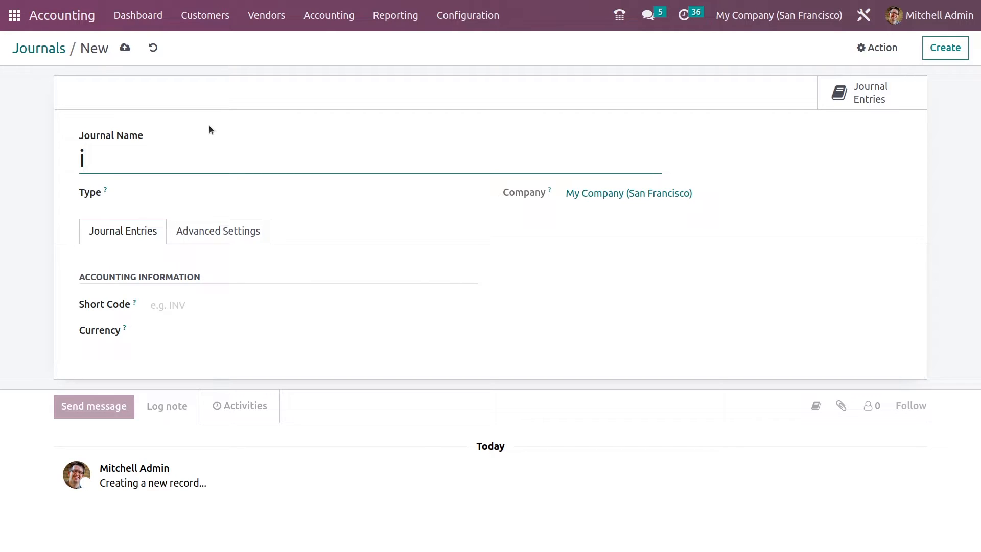
key("BackSpace")
type("Indian ")
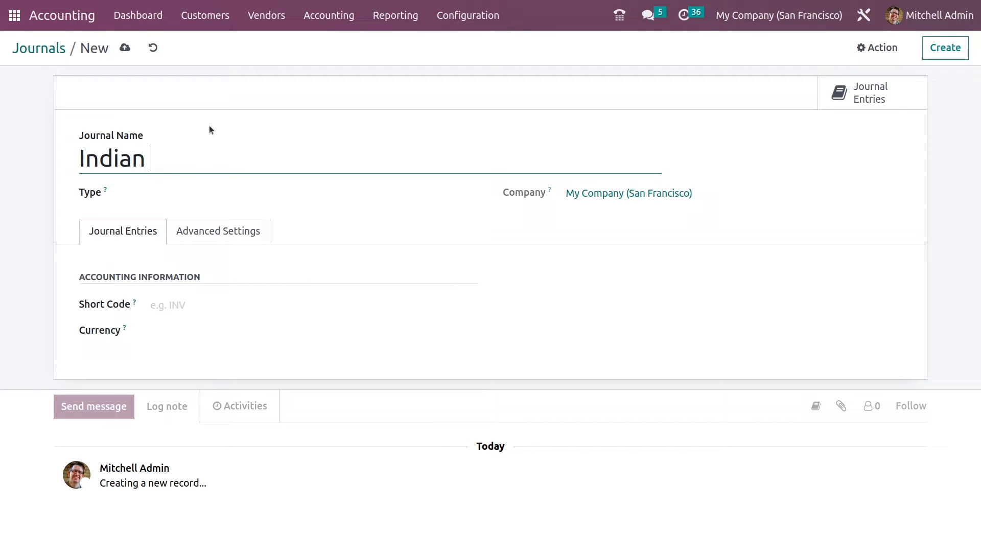
type("Rupee")
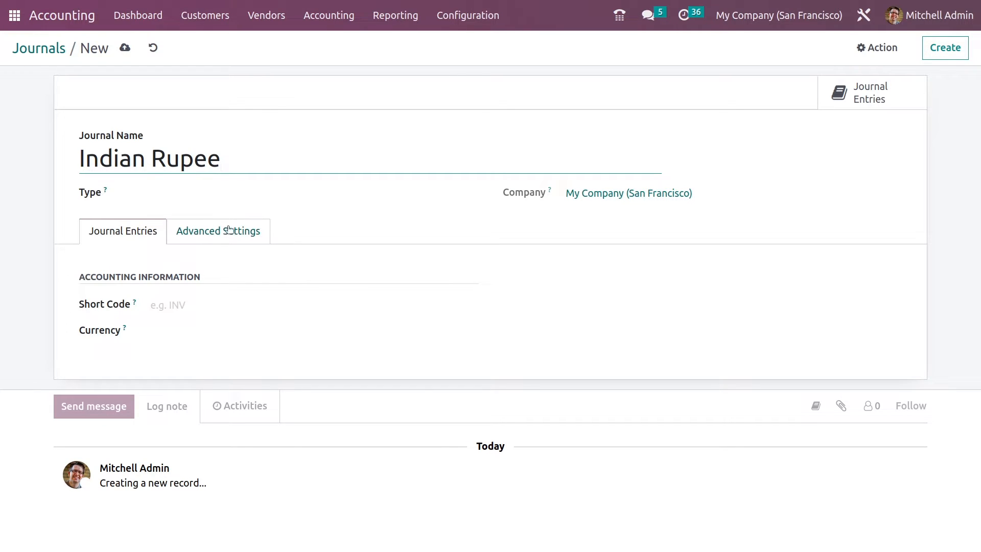
Set the Indian Rupee journal's type to Cash and its currency to INR.
left_click(230, 194)
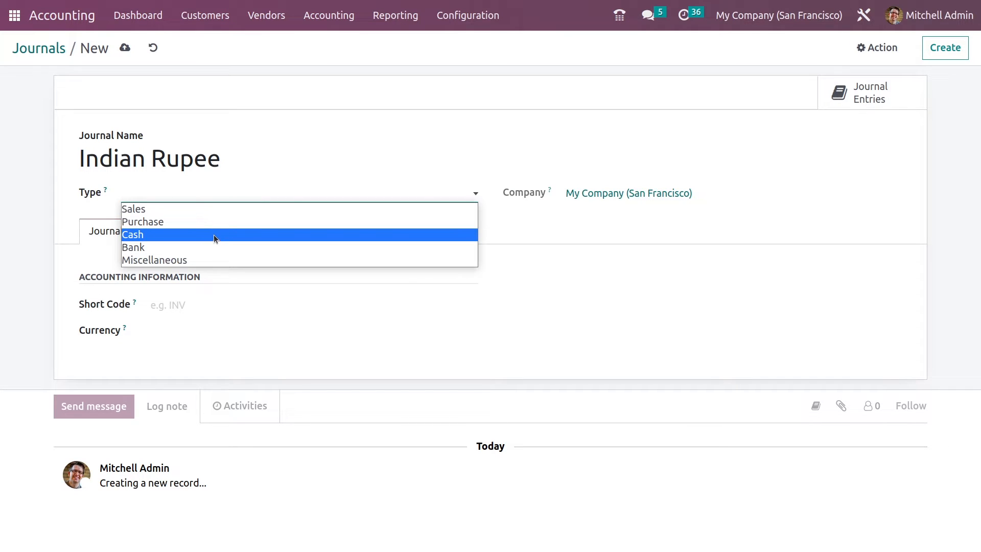
left_click(149, 234)
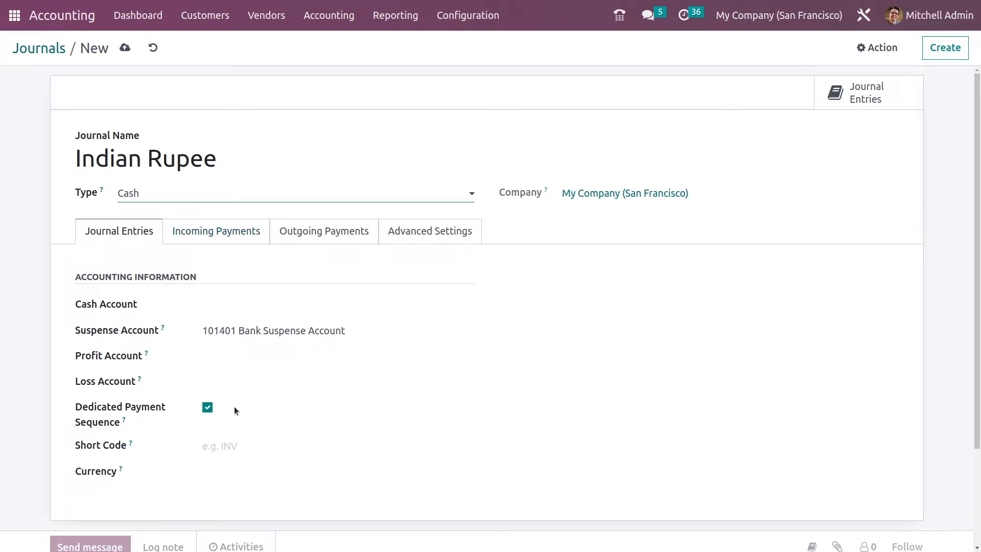
left_click(229, 471)
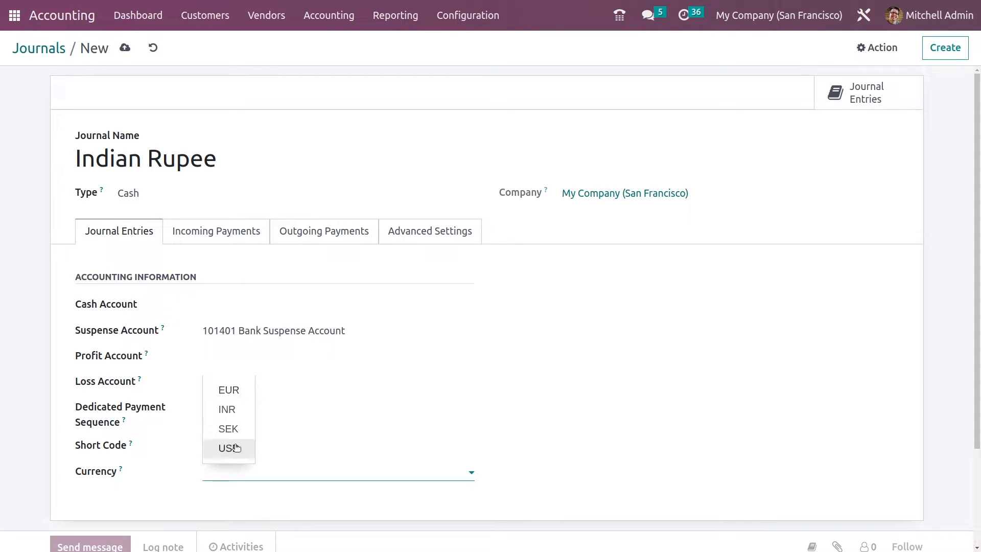
left_click(230, 410)
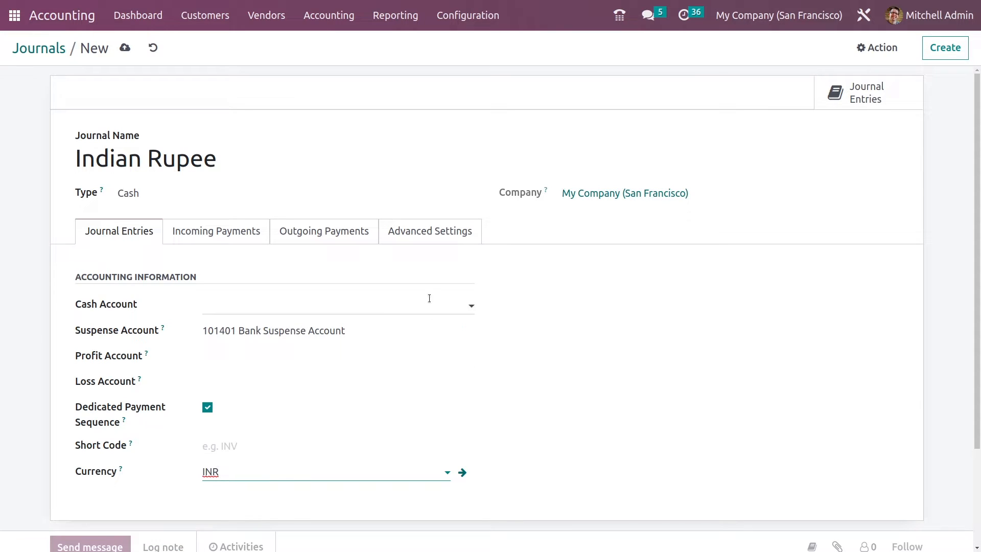
Give the journal the short code inr, and look at its company's record before returning to the journal.
left_click(239, 446)
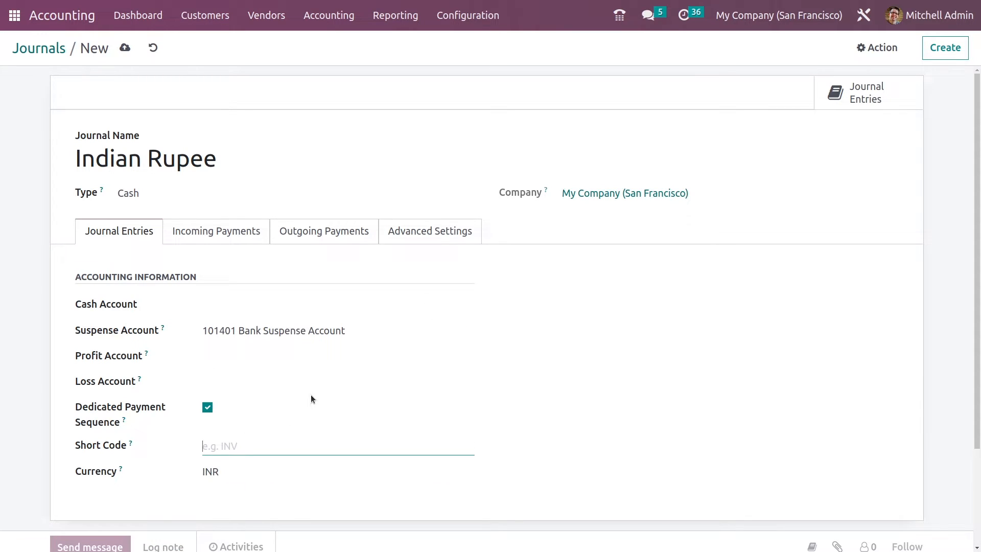
type("inr")
left_click(633, 197)
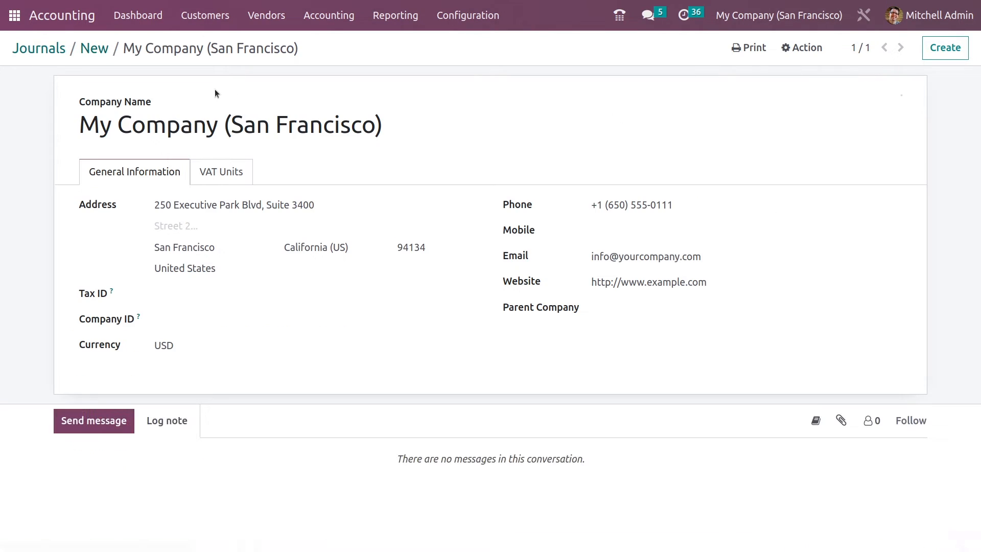
left_click(102, 49)
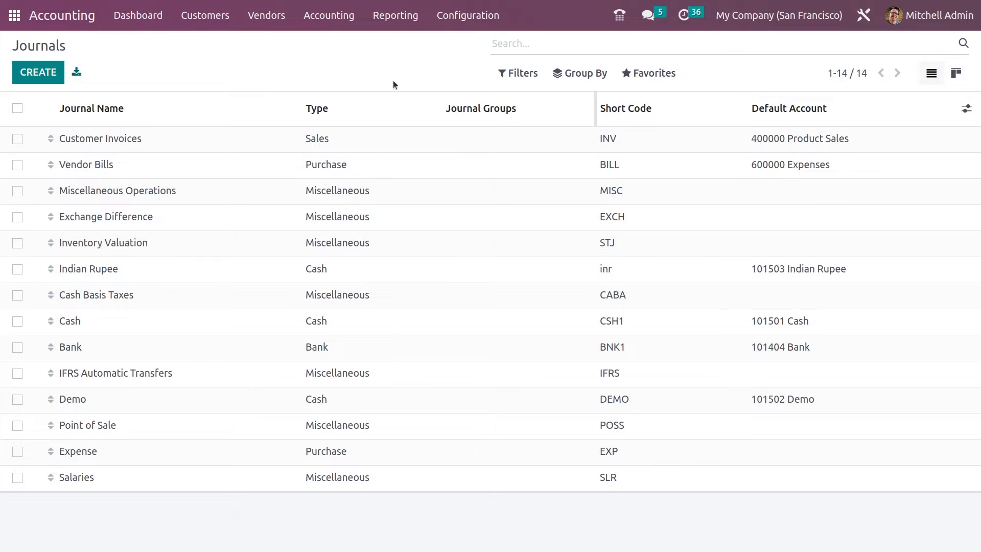
Create a new customer invoice and select the YourCompany contact as its customer.
left_click(228, 23)
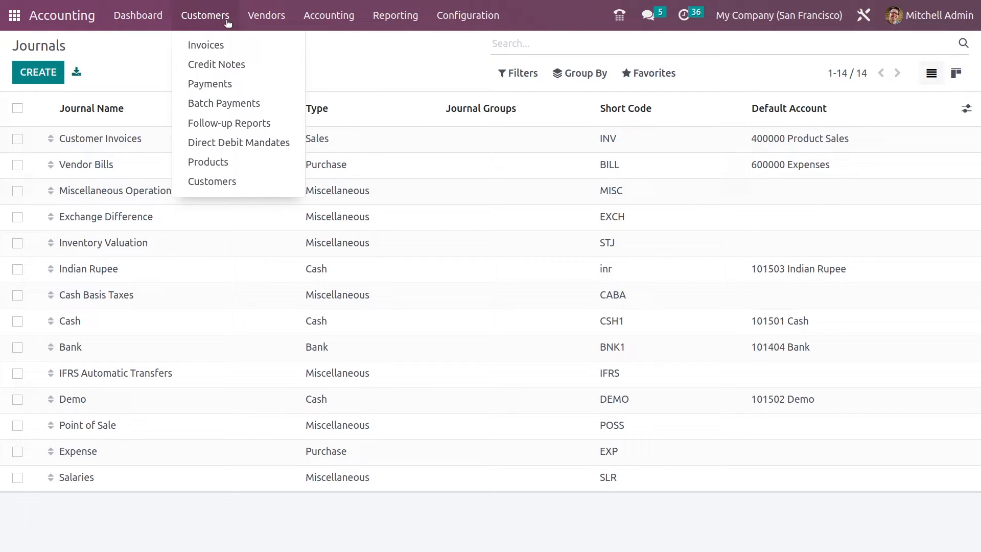
left_click(231, 46)
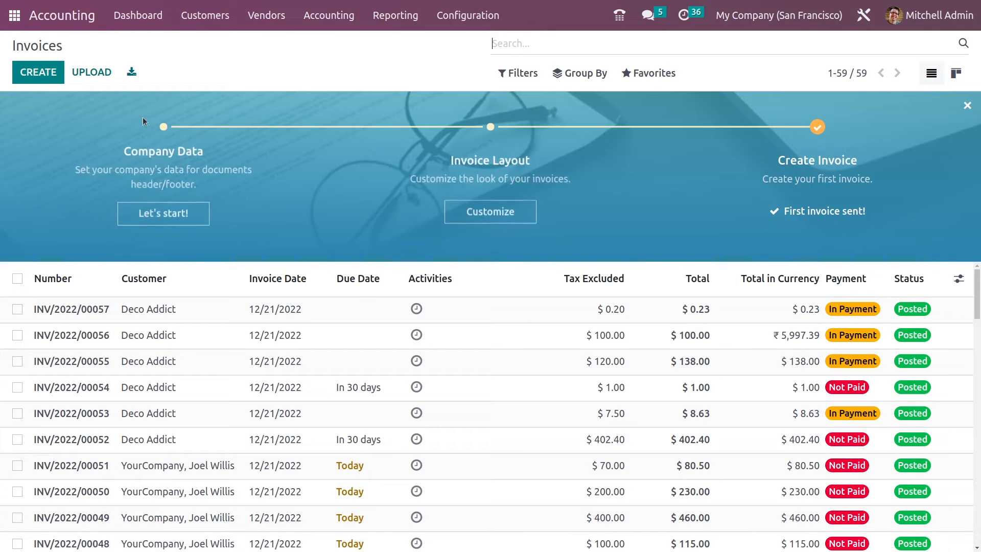
left_click(35, 77)
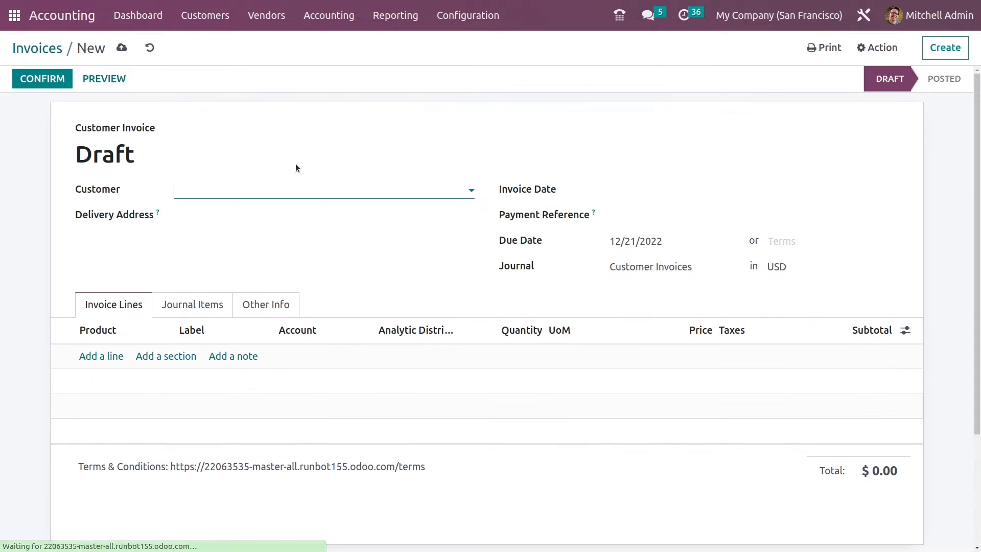
left_click(259, 191)
left_click(260, 219)
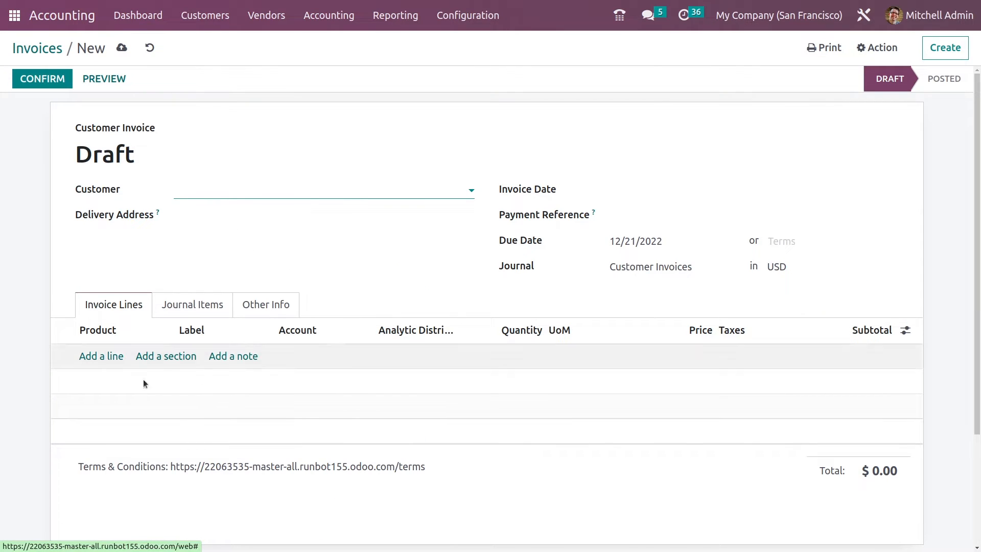
Add the product [CONS_89957] Bolt as an invoice line and set the invoice date to 12/21/2022.
left_click(112, 356)
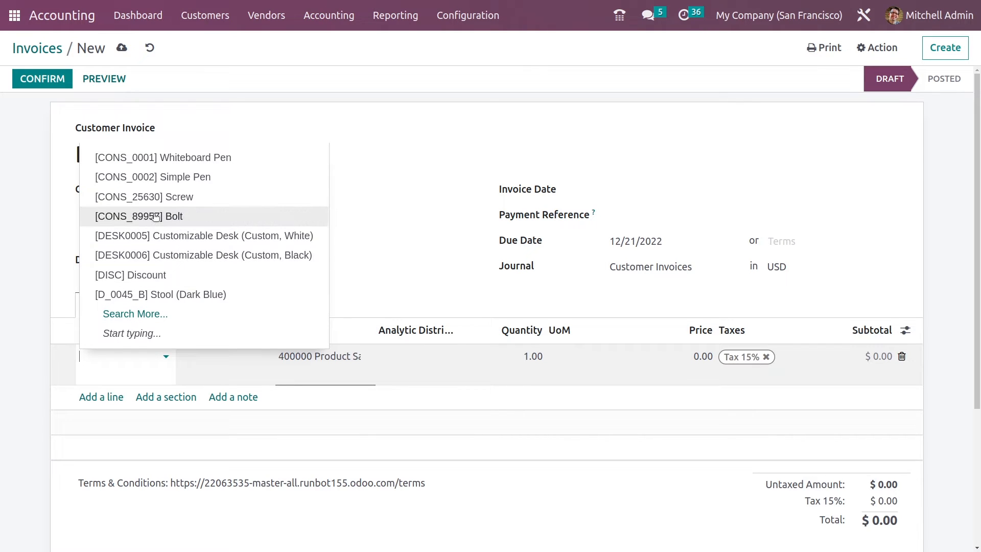
left_click(153, 215)
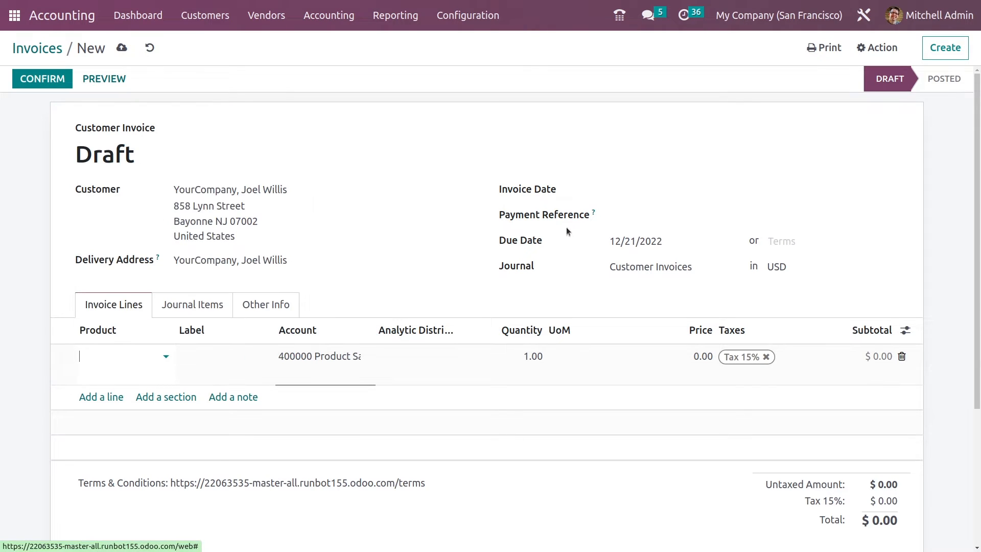
left_click(625, 190)
left_click(724, 376)
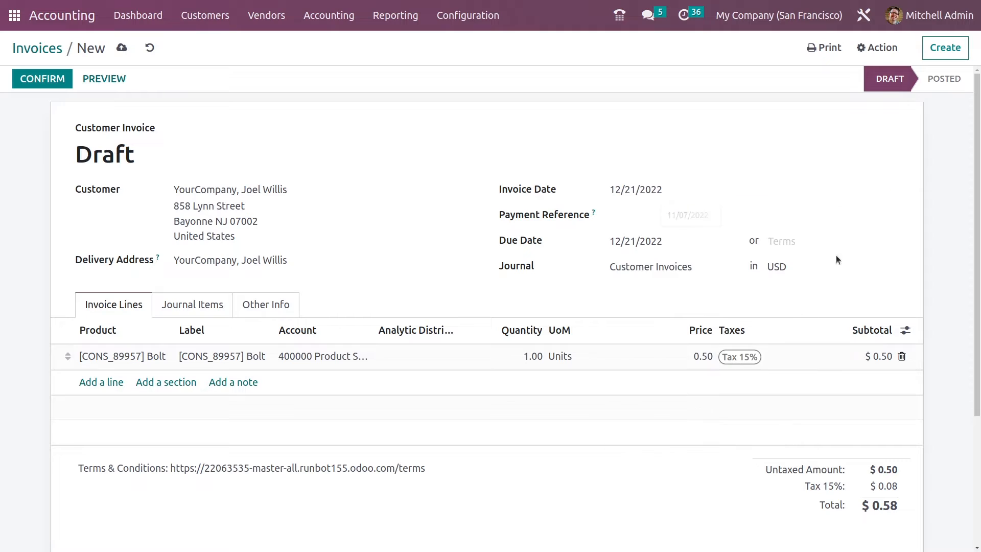
Confirm the Bolt invoice and register its payment through the Indian Rupee (INR) journal.
left_click(51, 80)
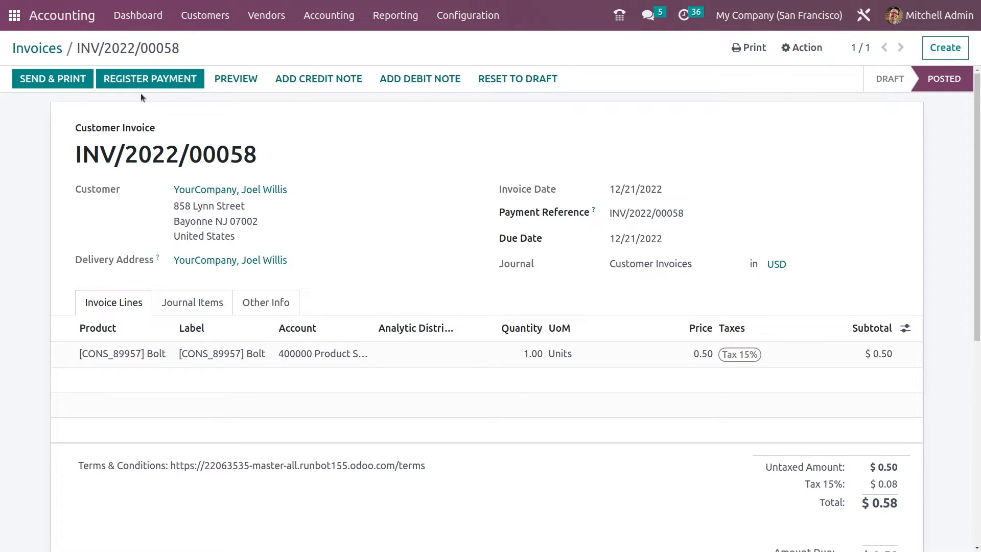
left_click(147, 82)
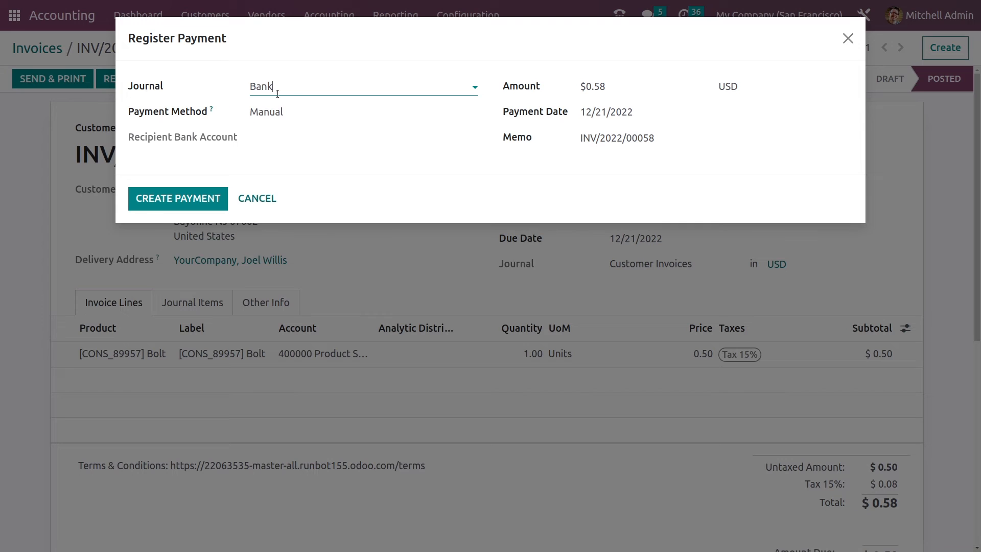
left_click(294, 86)
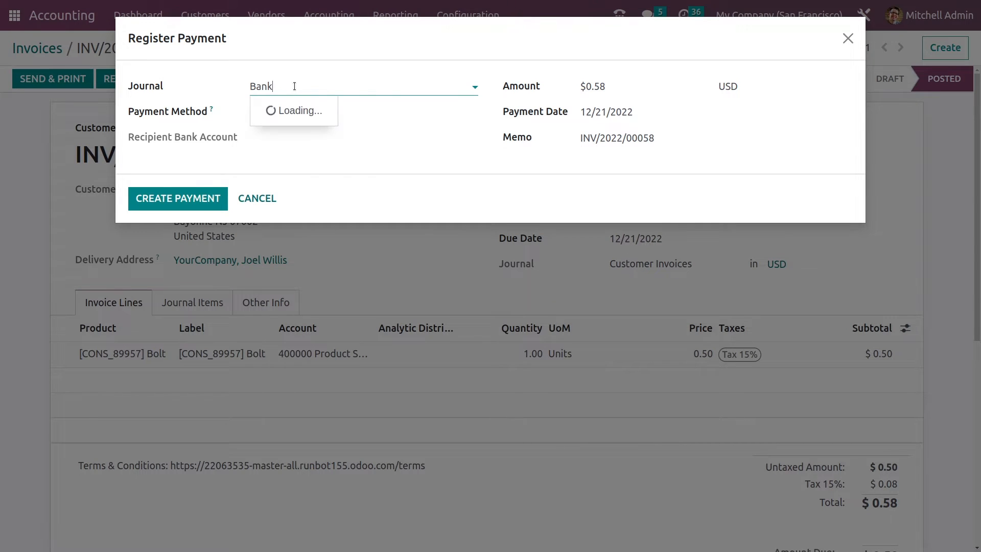
left_click(315, 170)
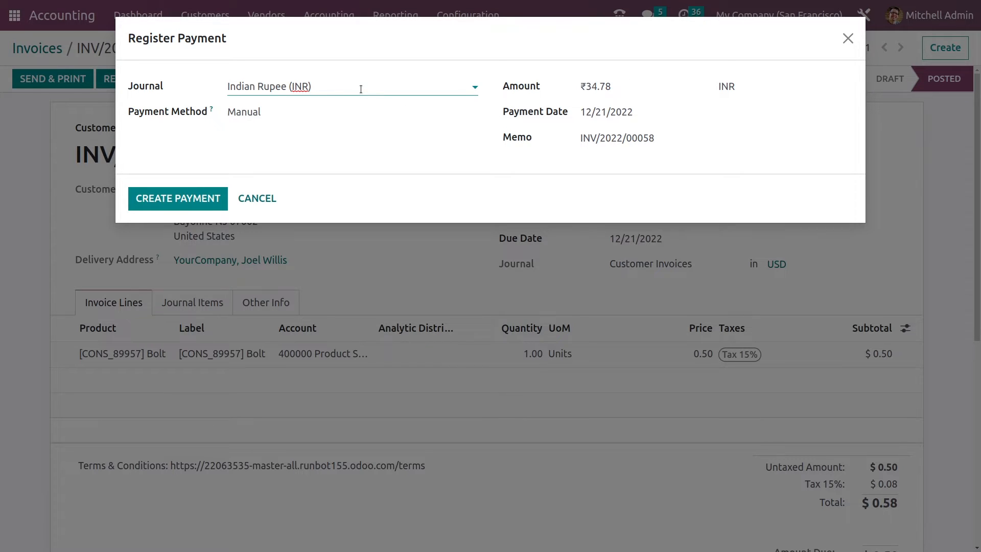
left_click(207, 202)
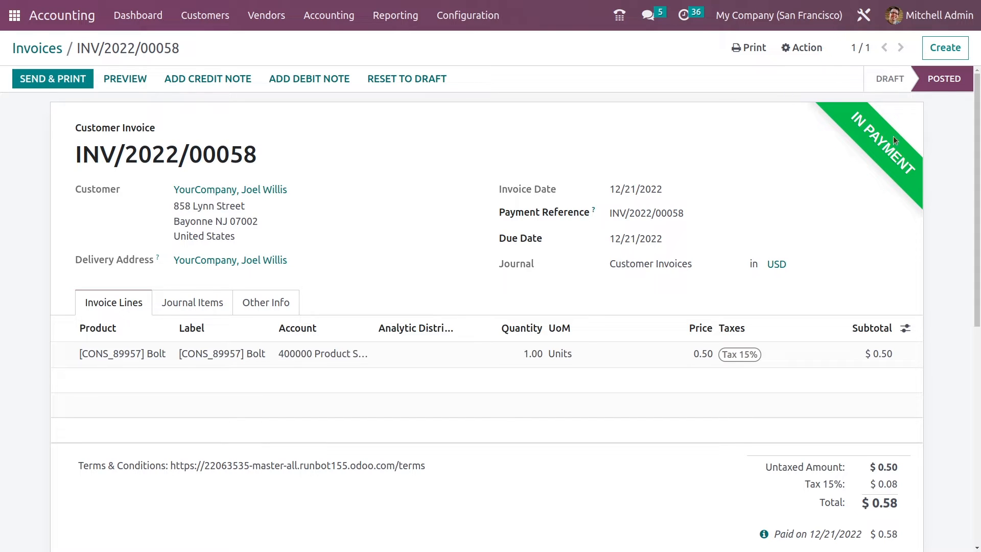
Open the Indian Rupee journal from the journals list and examine its journal entries.
left_click(461, 20)
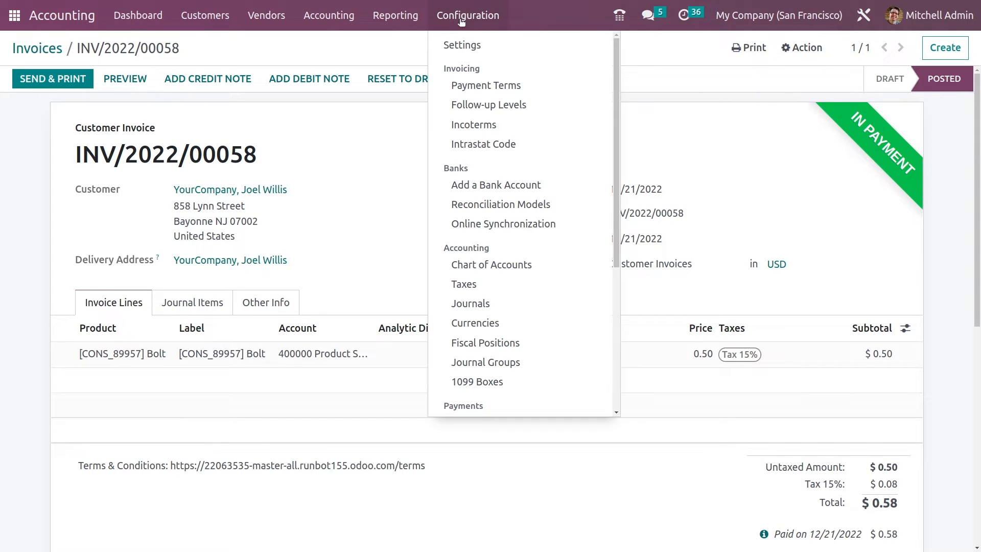
left_click(512, 306)
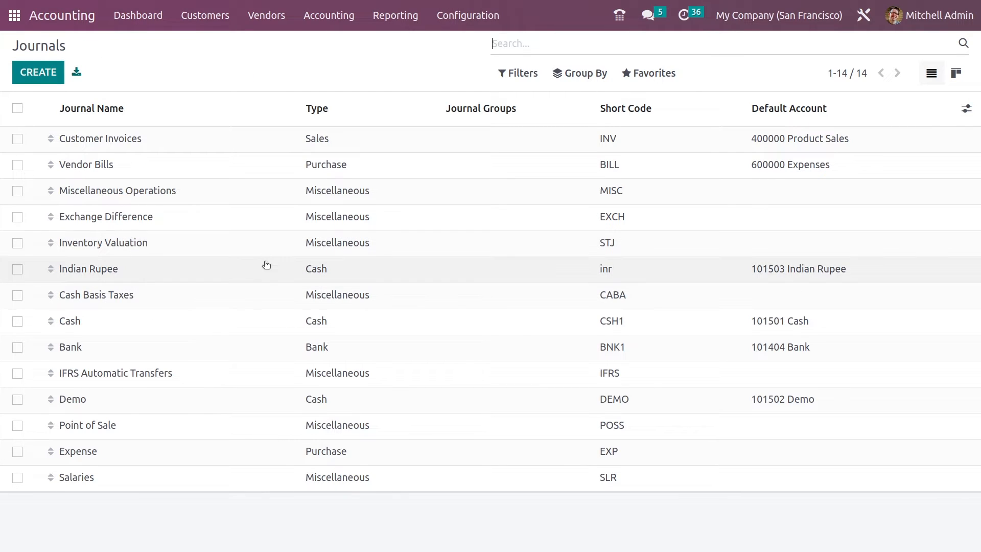
left_click(266, 265)
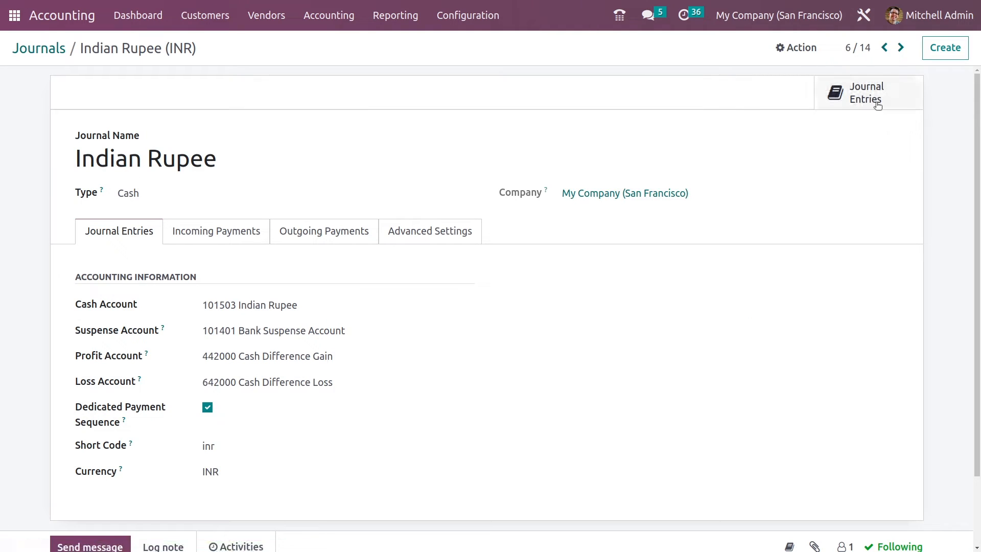
left_click(877, 102)
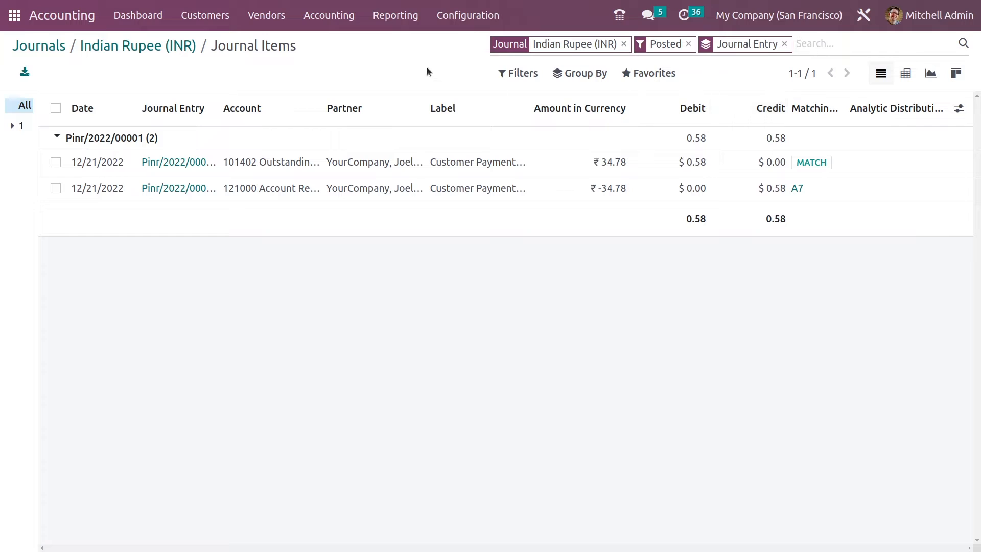
Go back to the customer invoices in Accounting, start a new invoice and choose its customer.
left_click(14, 16)
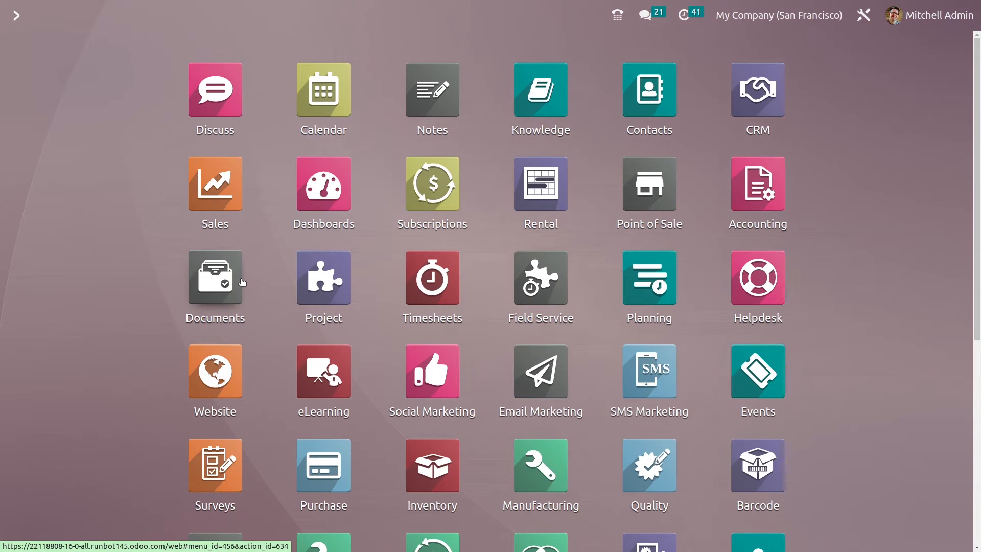
left_click(740, 206)
left_click(206, 16)
left_click(208, 45)
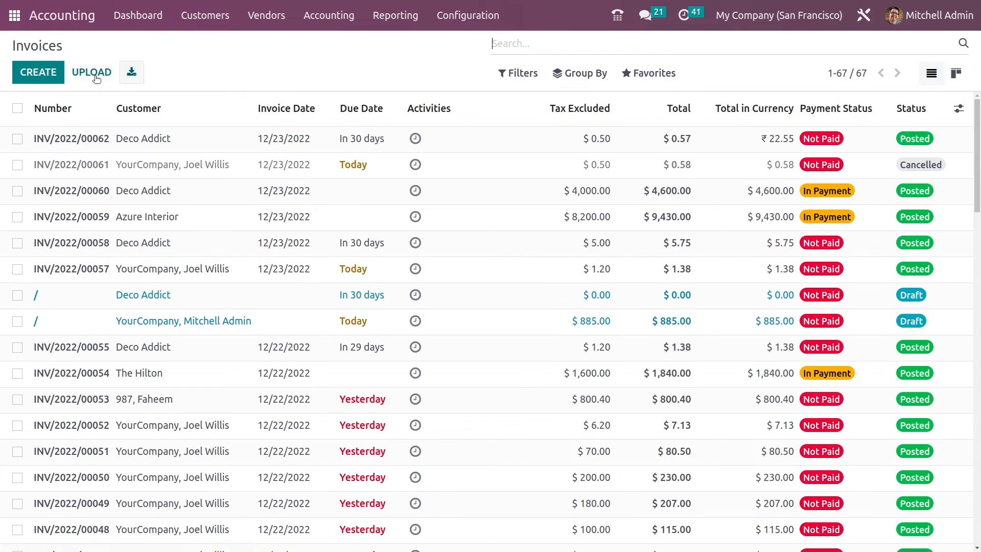
left_click(48, 73)
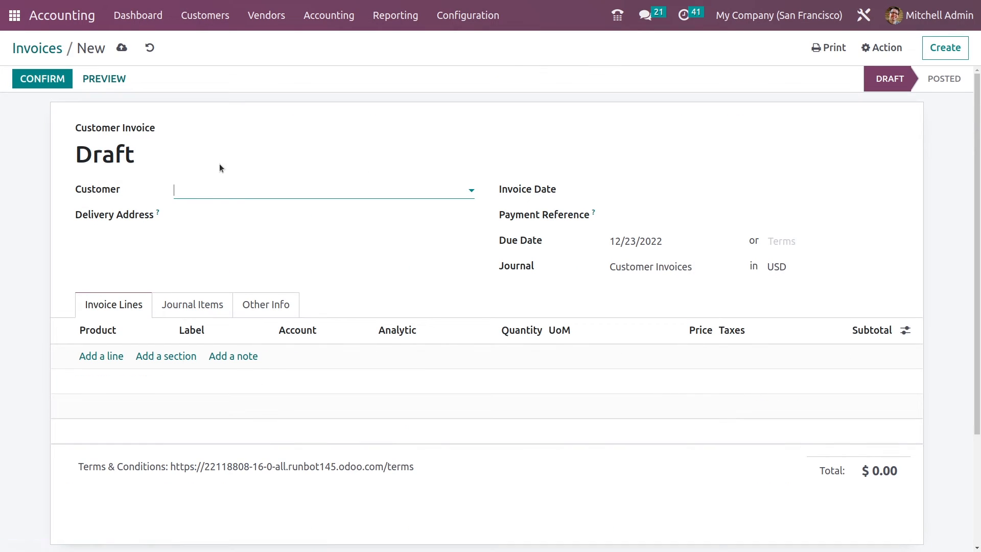
left_click(225, 198)
left_click(228, 228)
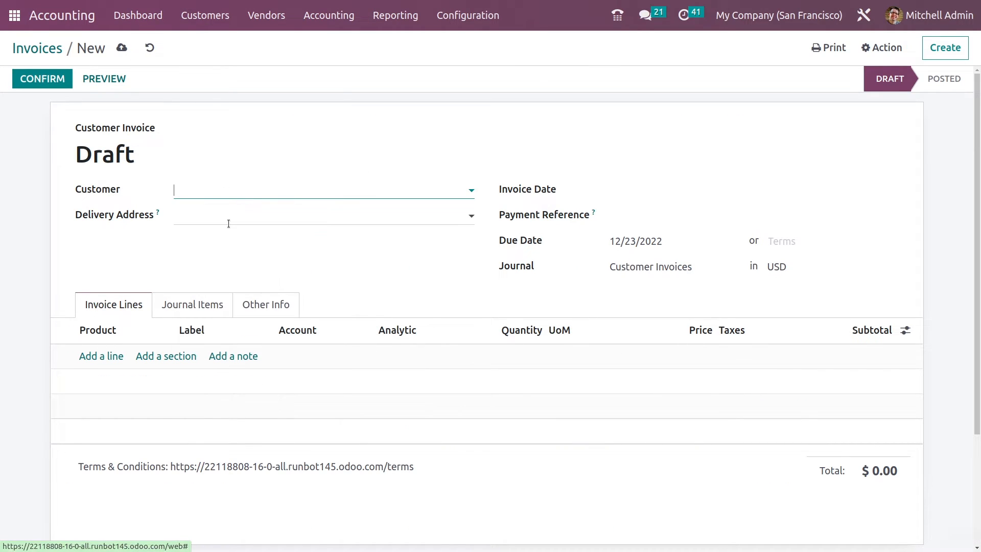
Add the product [CONS_89957] Bolt as an invoice line and change the invoice currency to INR.
left_click(106, 356)
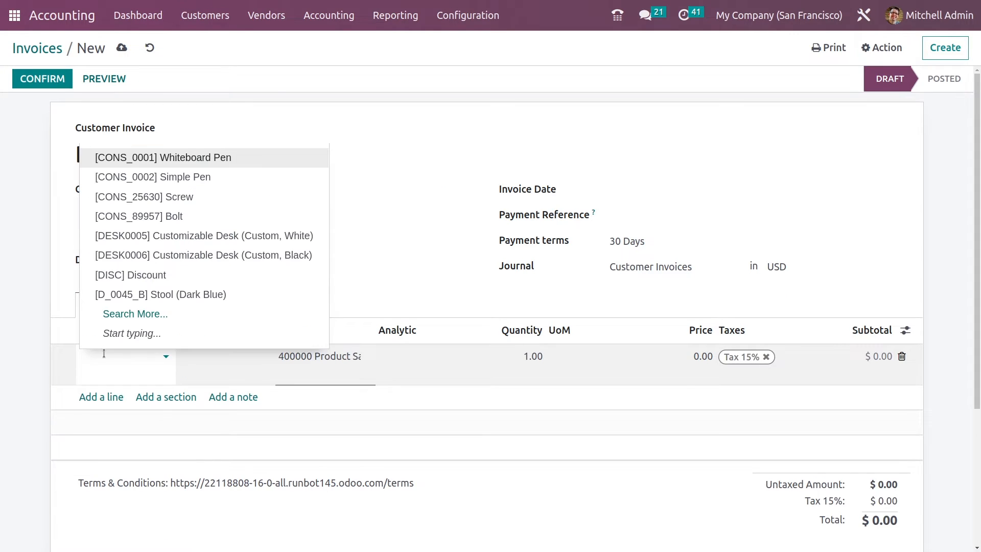
left_click(176, 216)
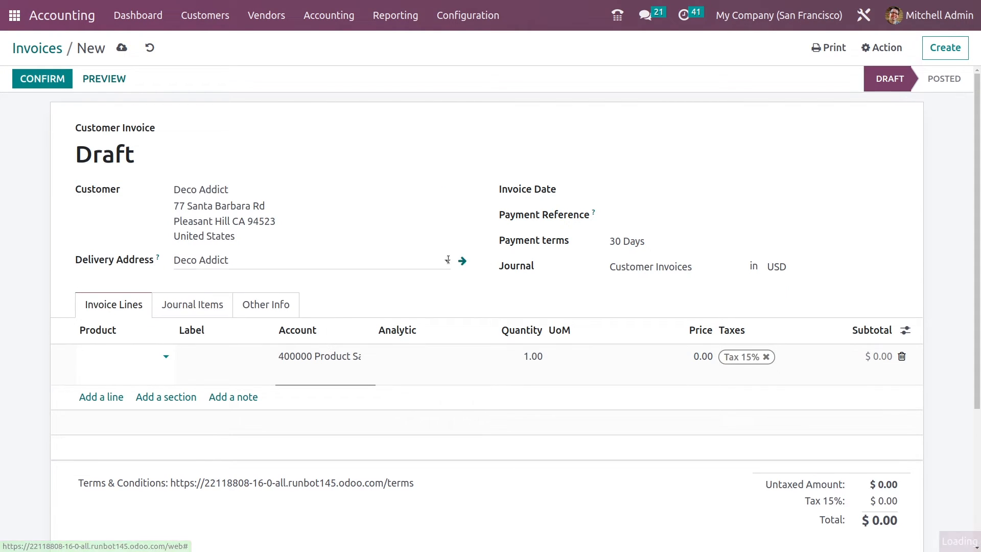
left_click(785, 269)
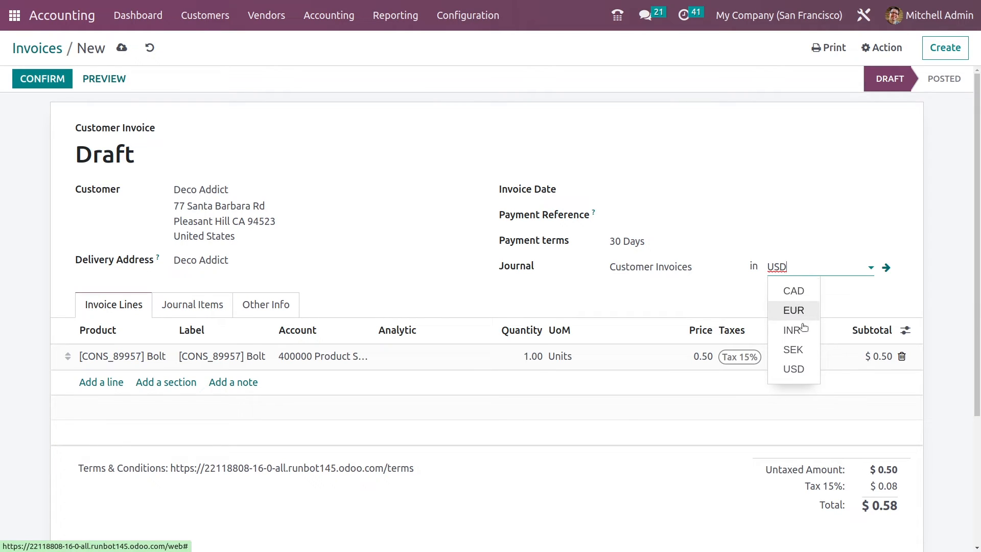
left_click(793, 331)
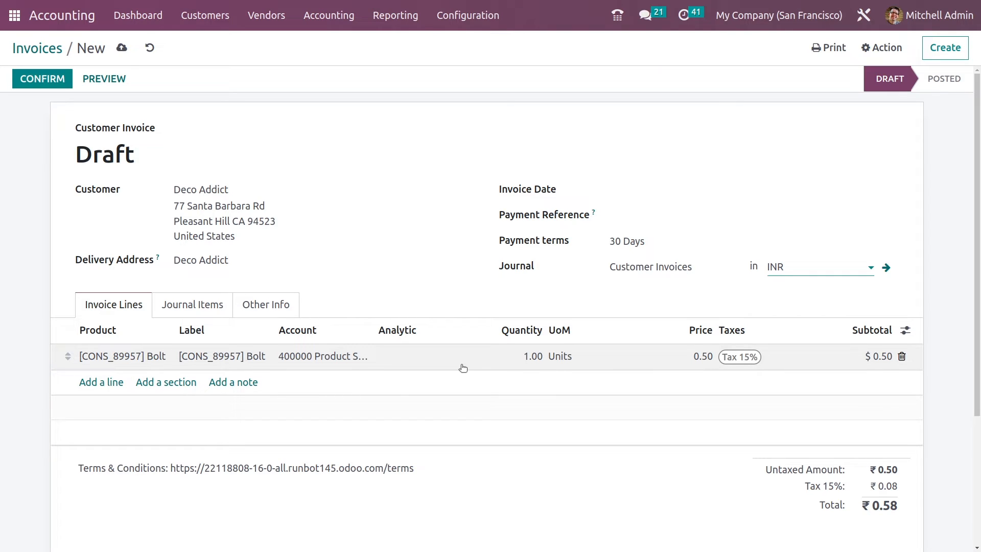
Delete the Bolt line, add [CONS_89957] Bolt again so it is priced in rupees, and confirm the invoice.
left_click(901, 356)
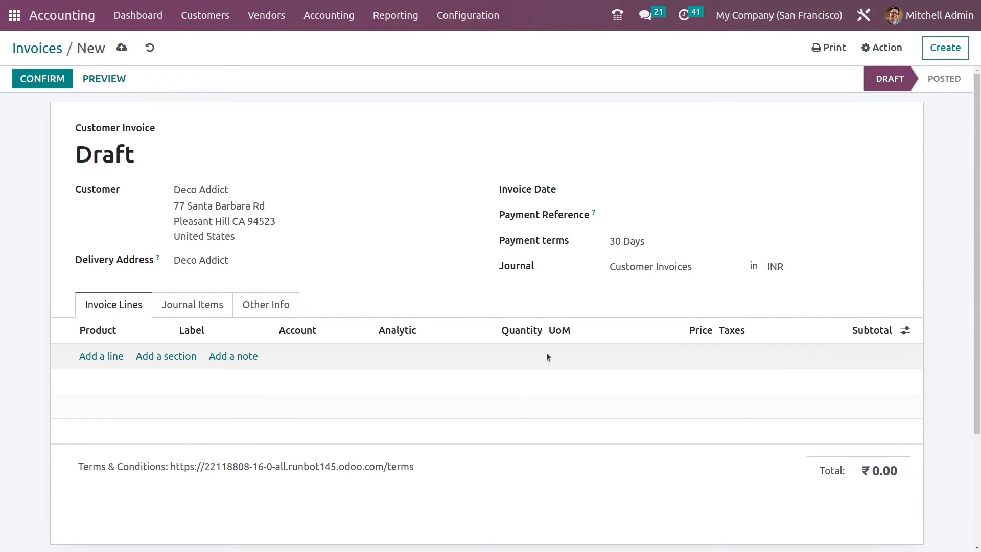
left_click(96, 354)
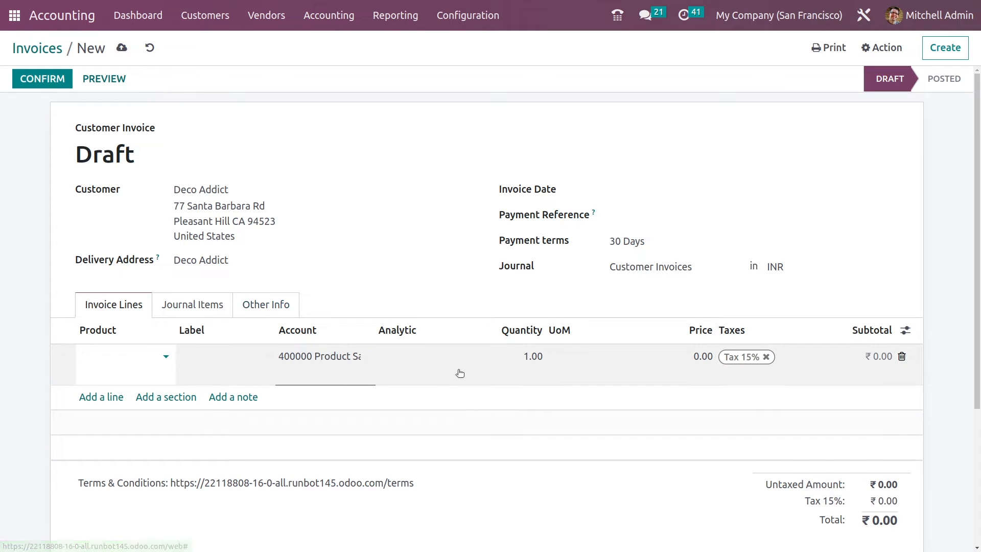
left_click(141, 358)
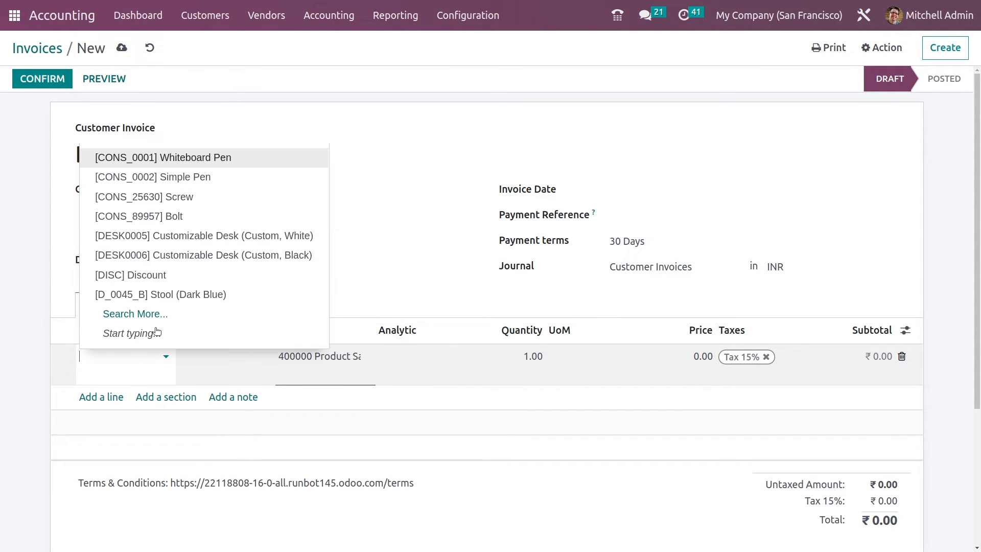
left_click(189, 221)
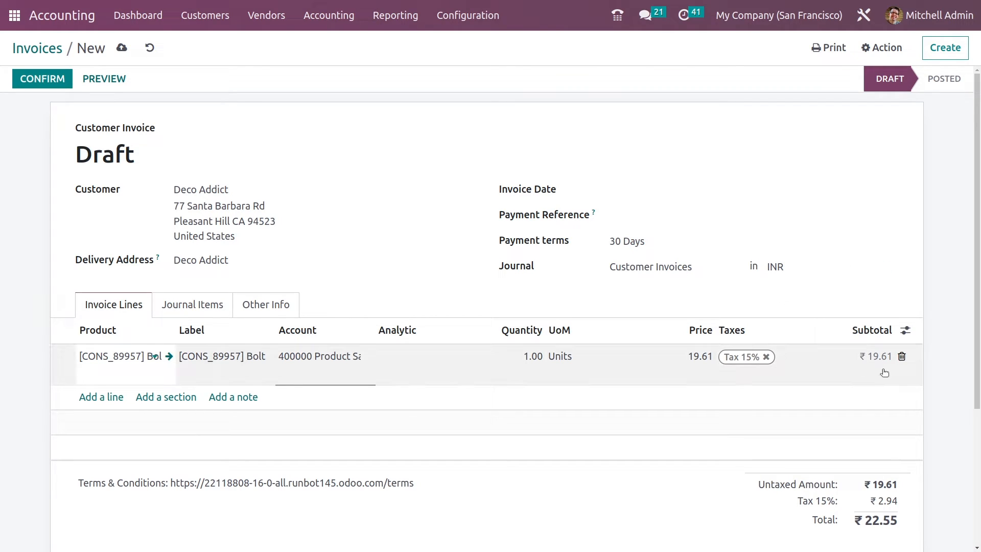
left_click(40, 79)
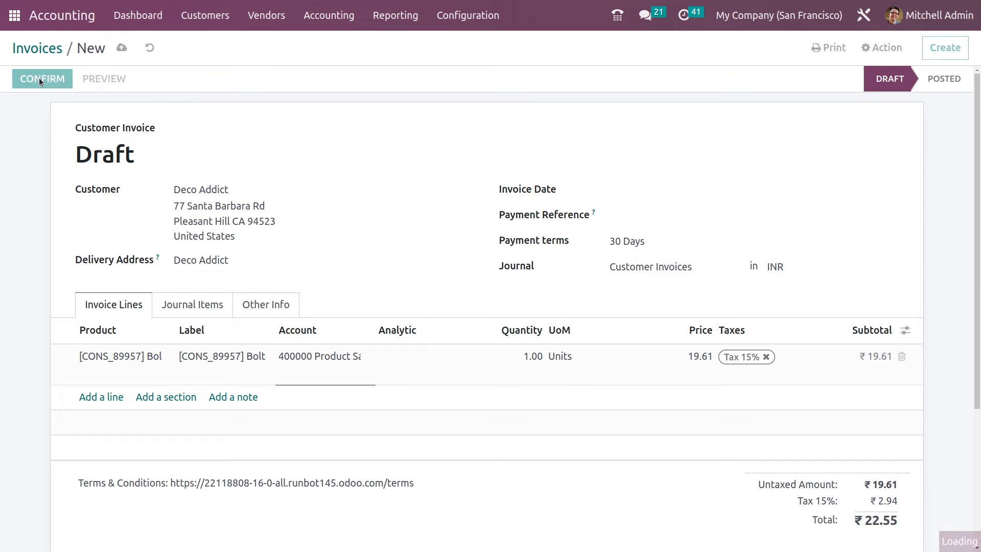
Refresh the automatic currency rates from the European Central Bank in the Accounting settings.
left_click(467, 18)
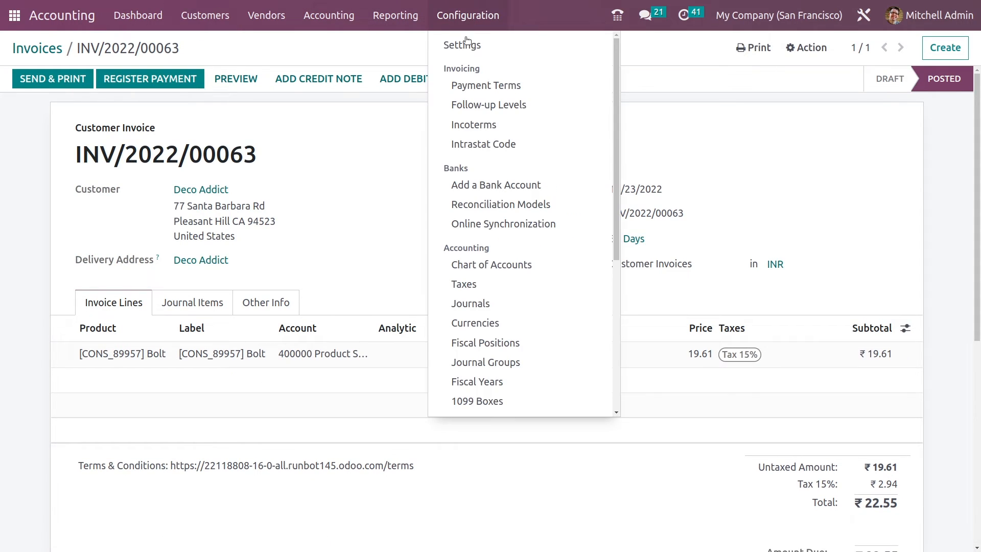
left_click(502, 48)
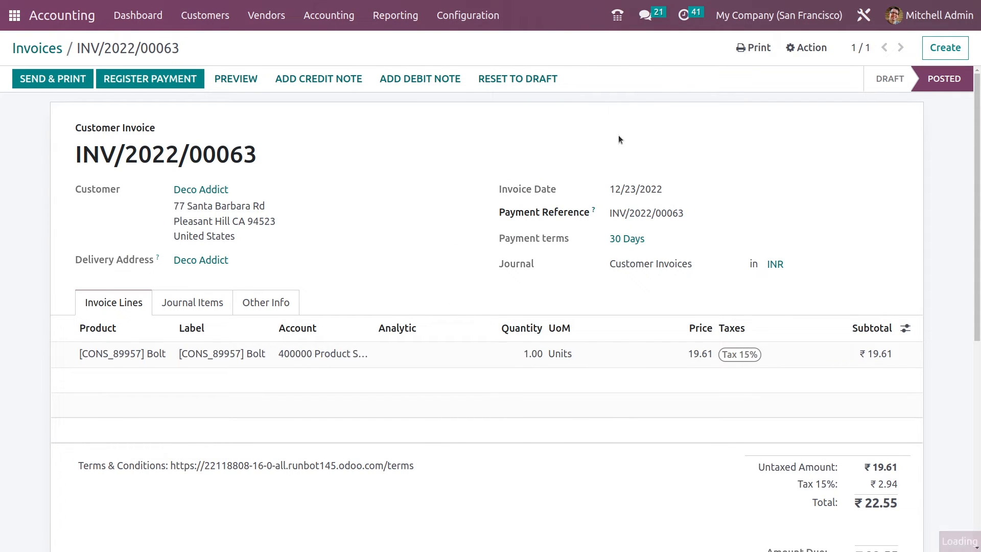
scroll(613, 220, "down", 15)
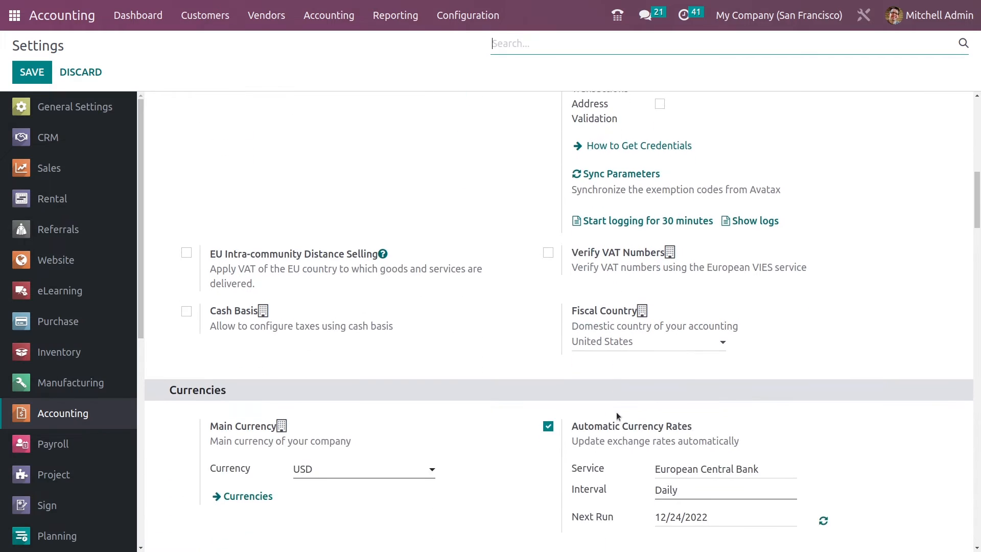
scroll(626, 427, "down", 1)
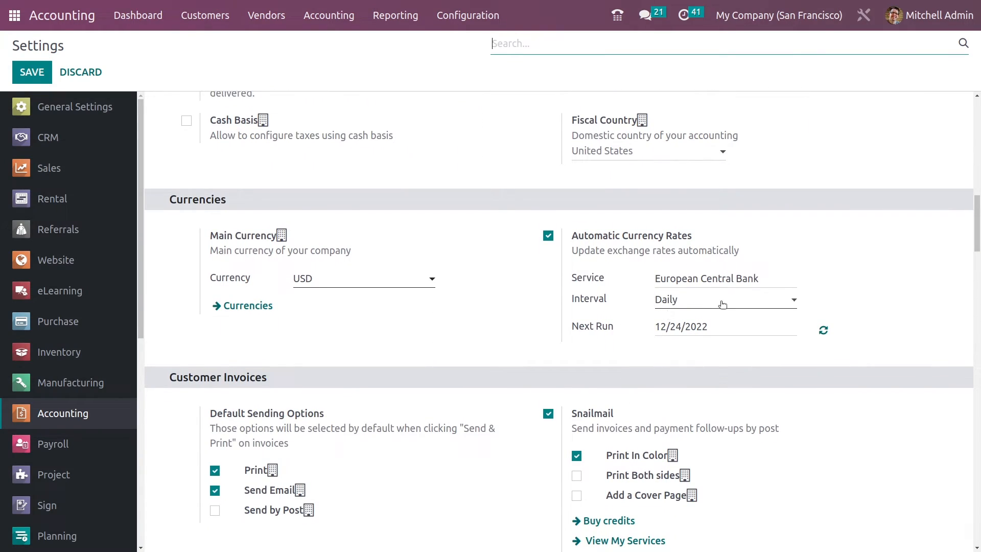
left_click(822, 332)
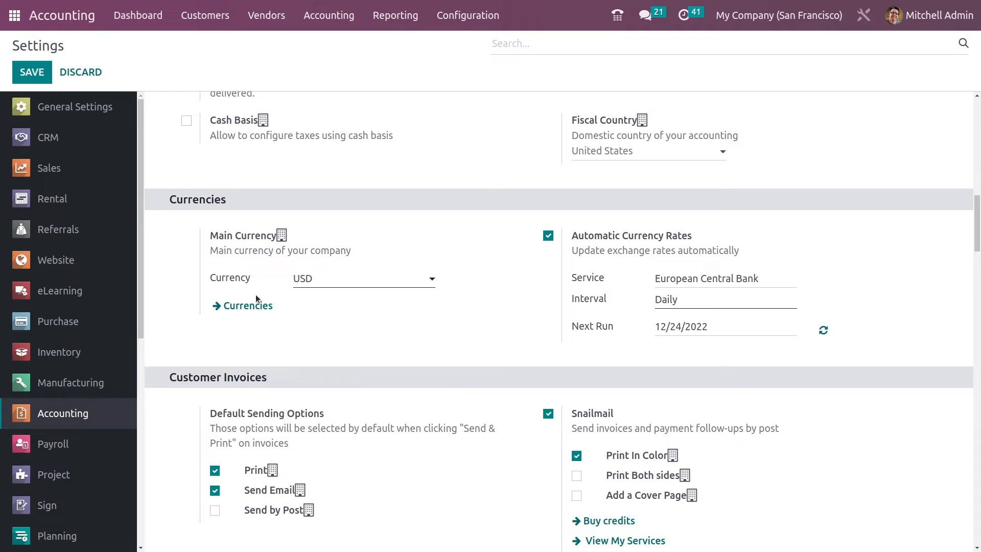
Open the Indian rupee from the currencies list, add a rate line dated 12/22/2022 and save it.
left_click(246, 306)
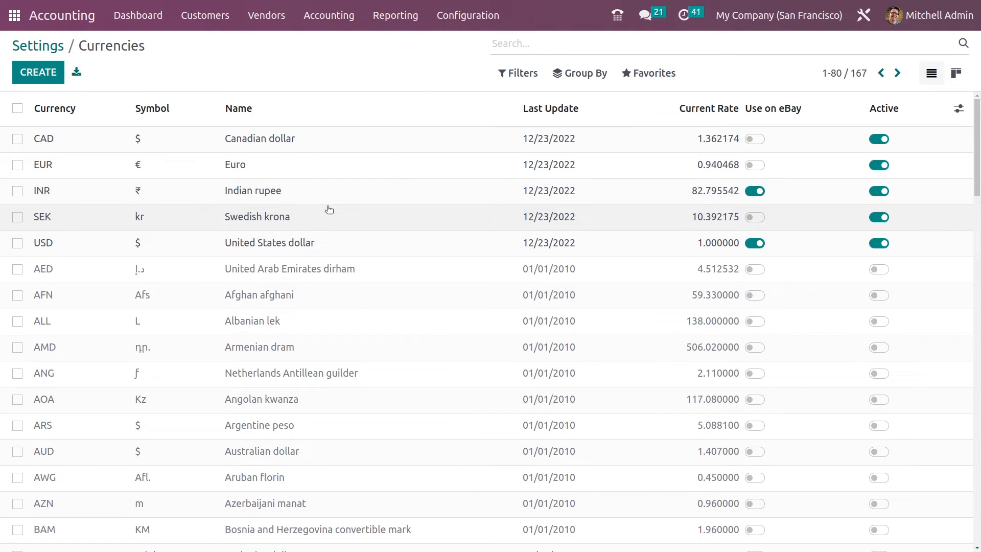
left_click(277, 196)
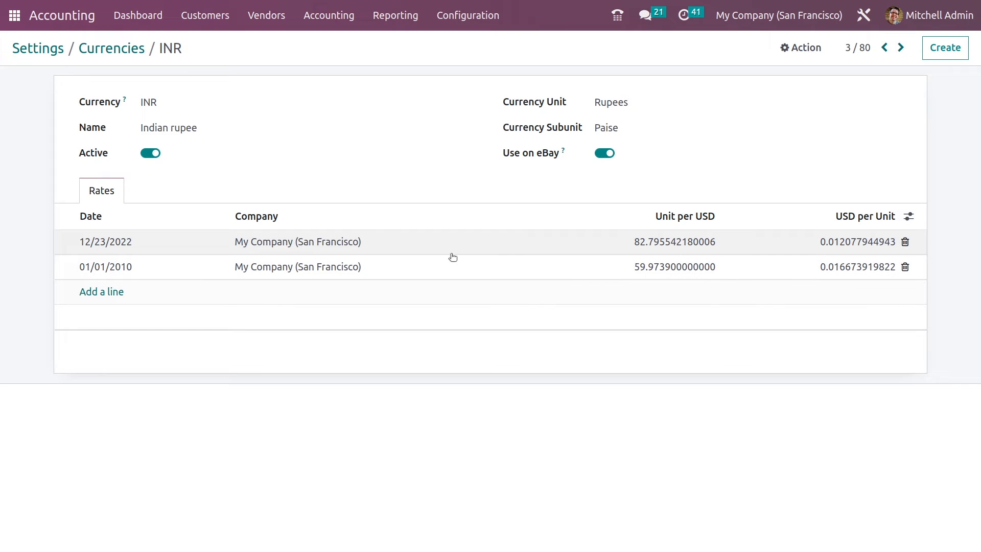
left_click(96, 292)
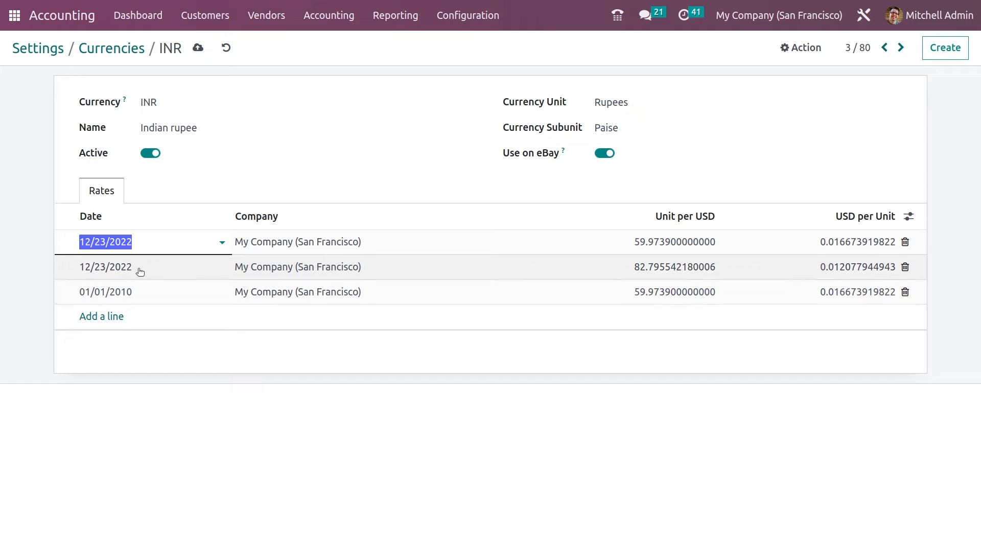
left_click(204, 247)
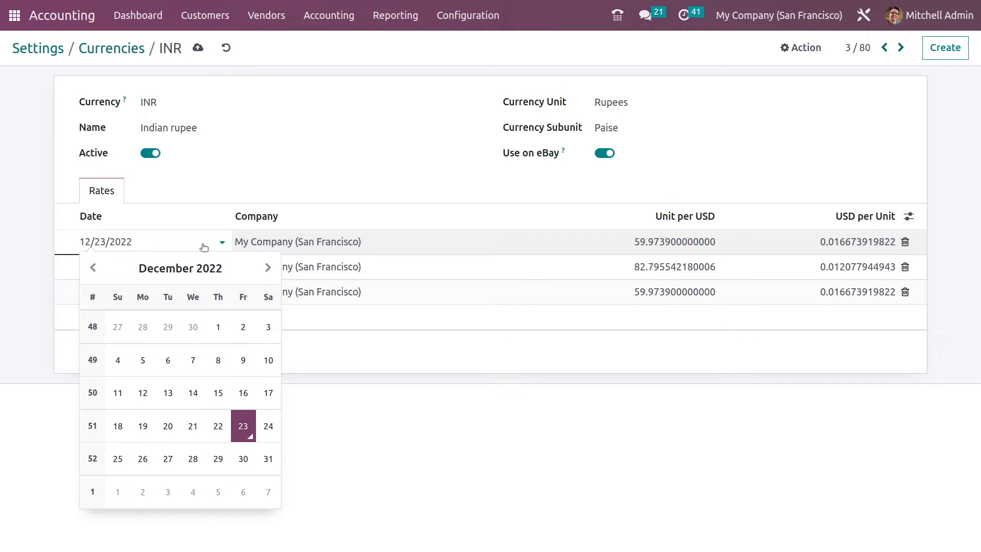
left_click(266, 427)
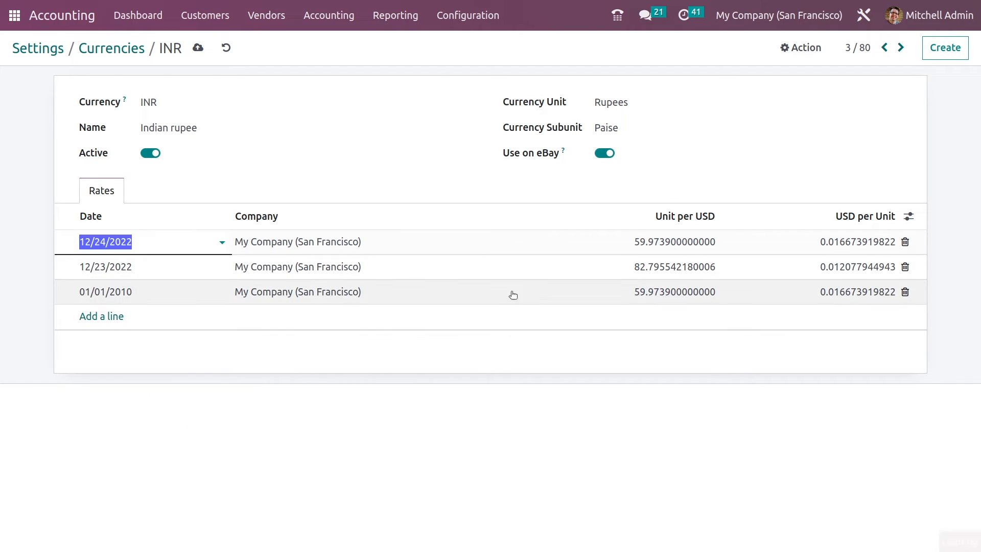
left_click(199, 243)
left_click(225, 427)
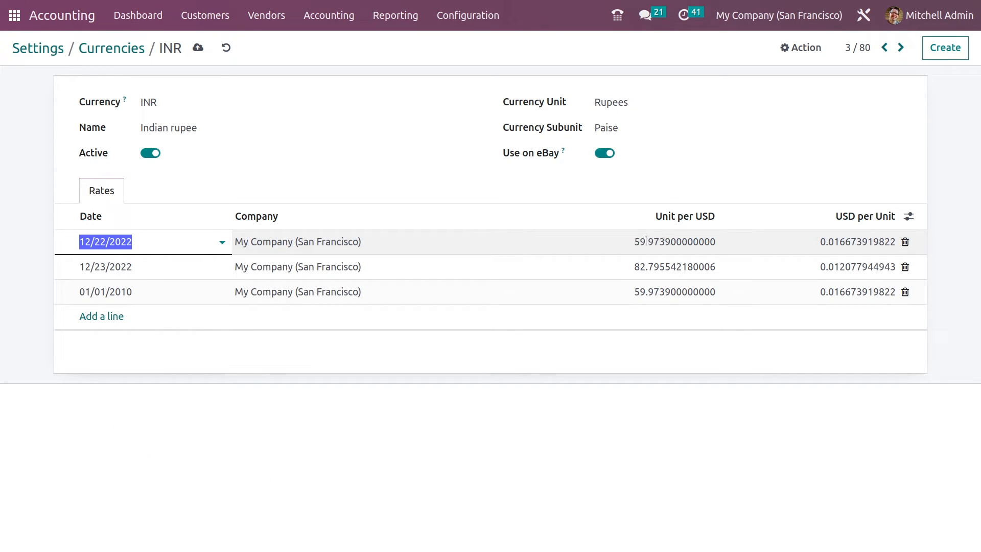
left_click(198, 48)
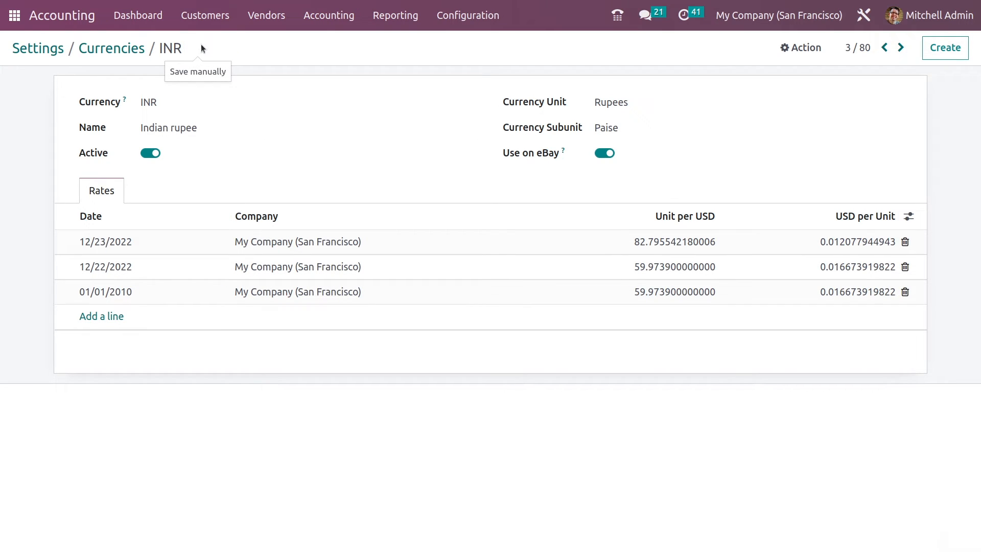
Open the newest Deco Addict customer invoice and register its ₹22.55 payment through the Bank journal.
left_click(181, 19)
left_click(195, 47)
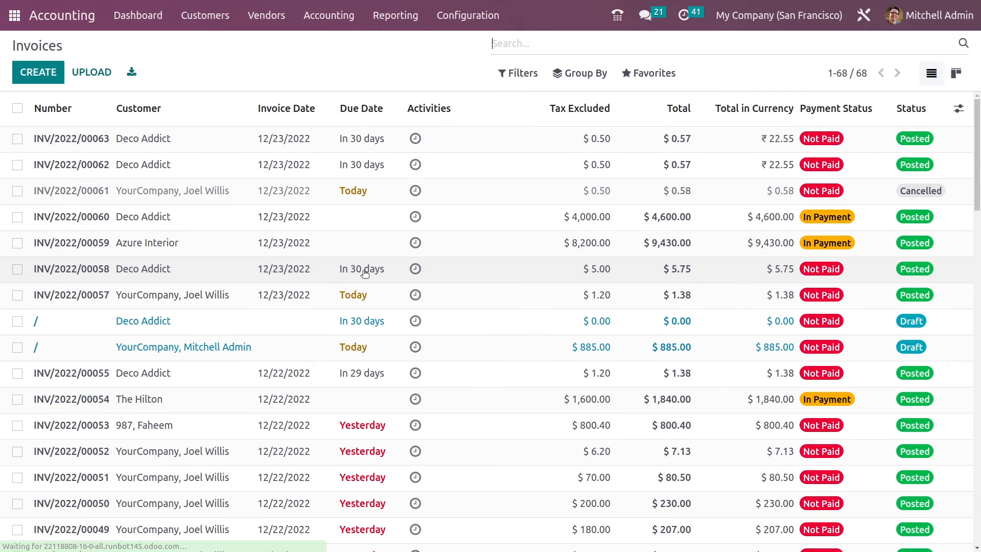
left_click(392, 141)
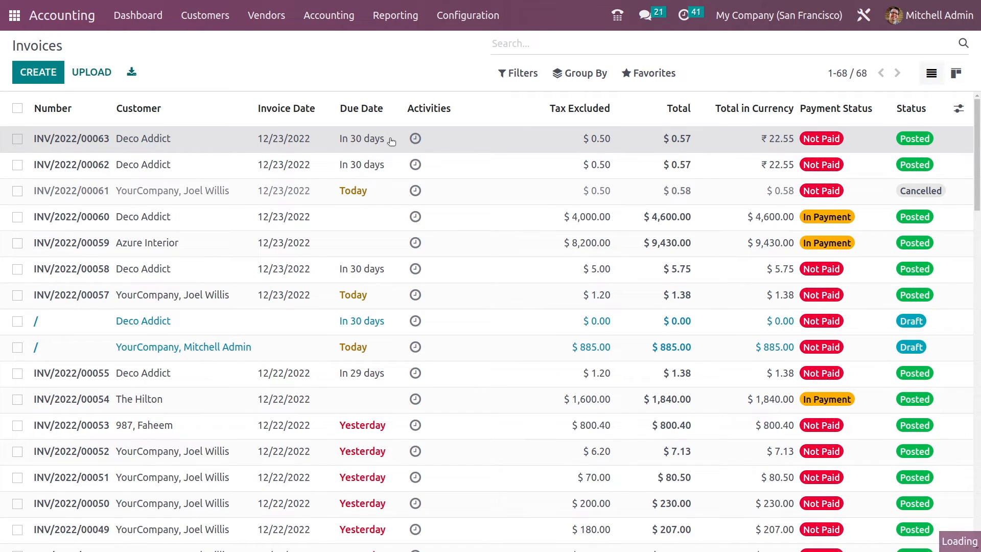
left_click(174, 81)
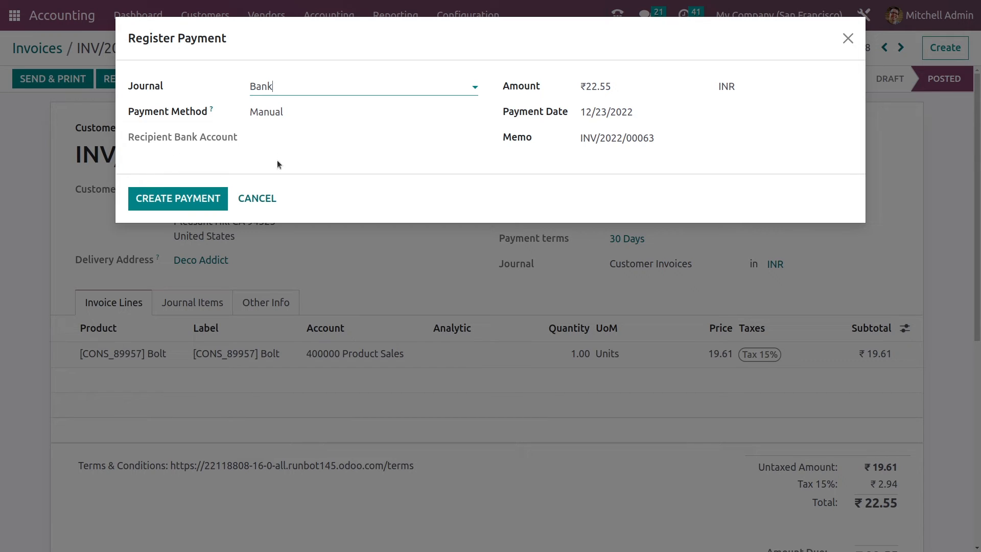
left_click(198, 195)
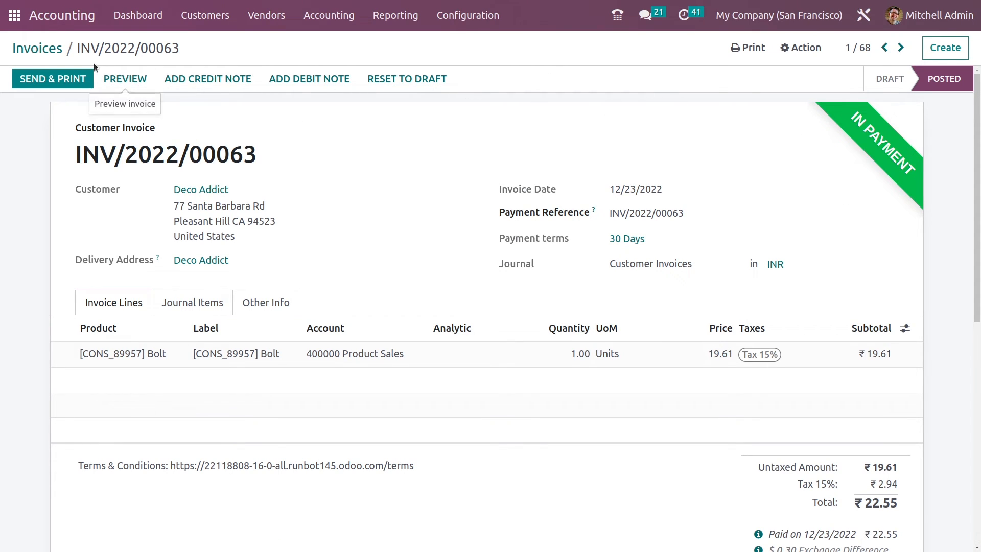
Return to the invoices list, then open the Unrealized Currency Gains/Losses report and set its date to 12/23/2022.
left_click(50, 50)
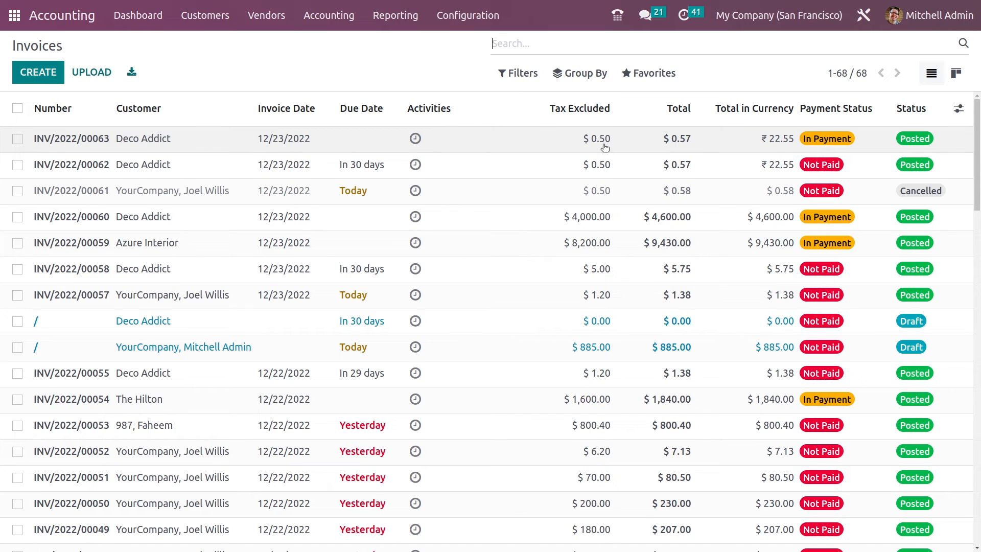
left_click(454, 16)
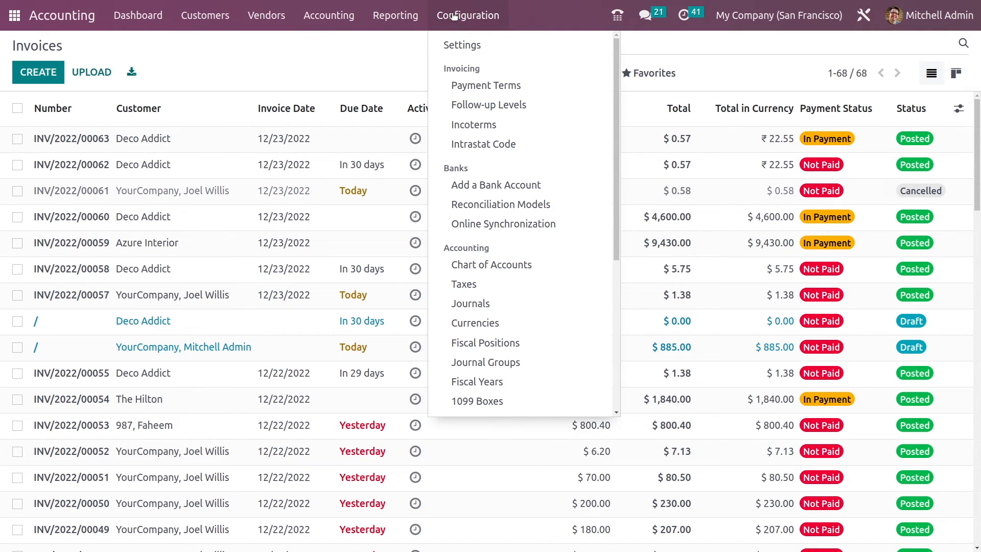
left_click(407, 26)
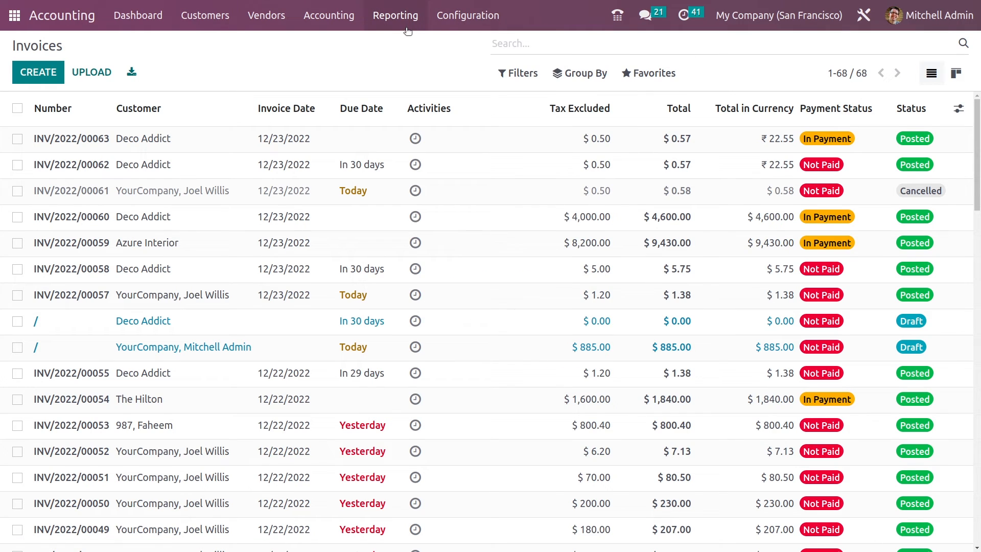
left_click(407, 29)
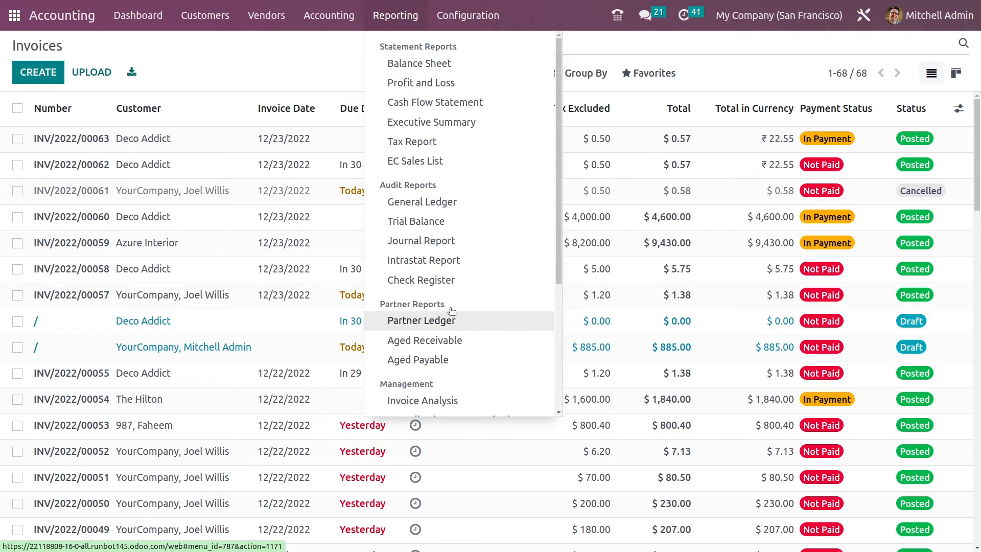
scroll(425, 297, "down", 3)
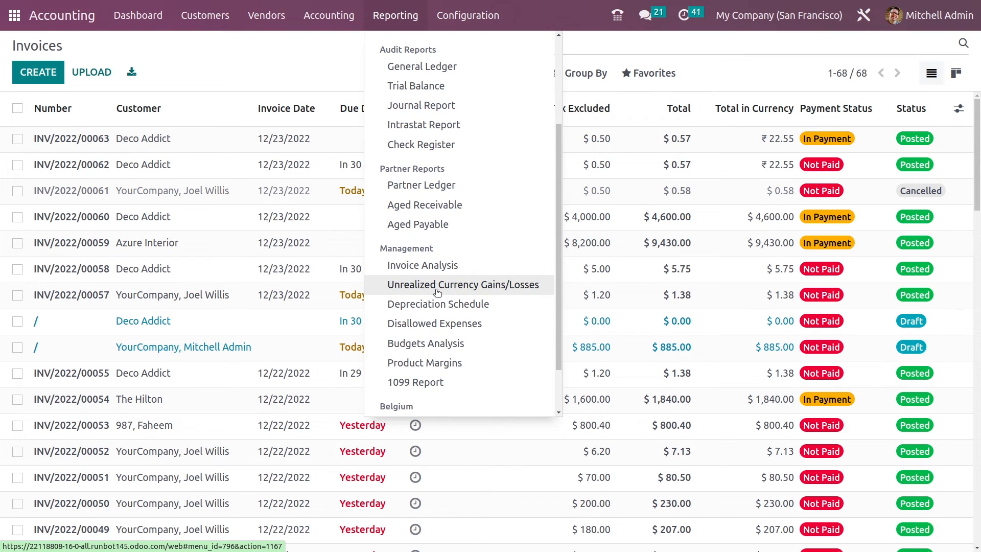
left_click(437, 290)
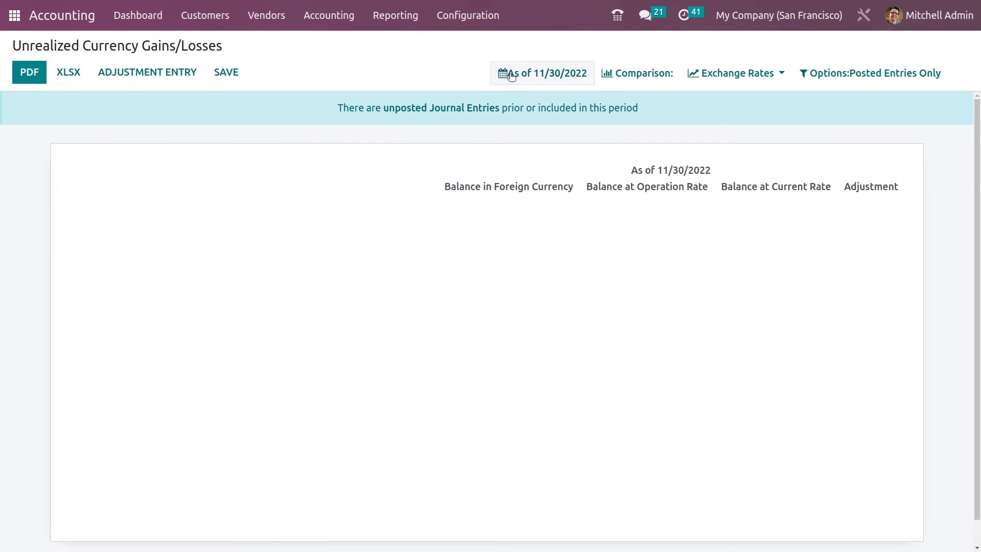
left_click(511, 76)
left_click(512, 99)
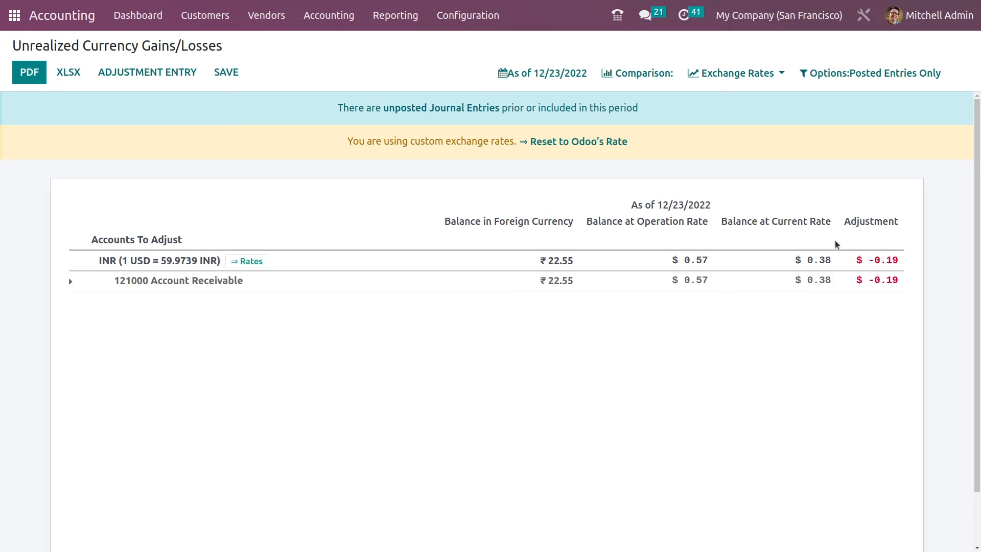
Export the currency gains and losses report as PDF and XLSX, and return to the Accounting dashboard.
left_click(38, 77)
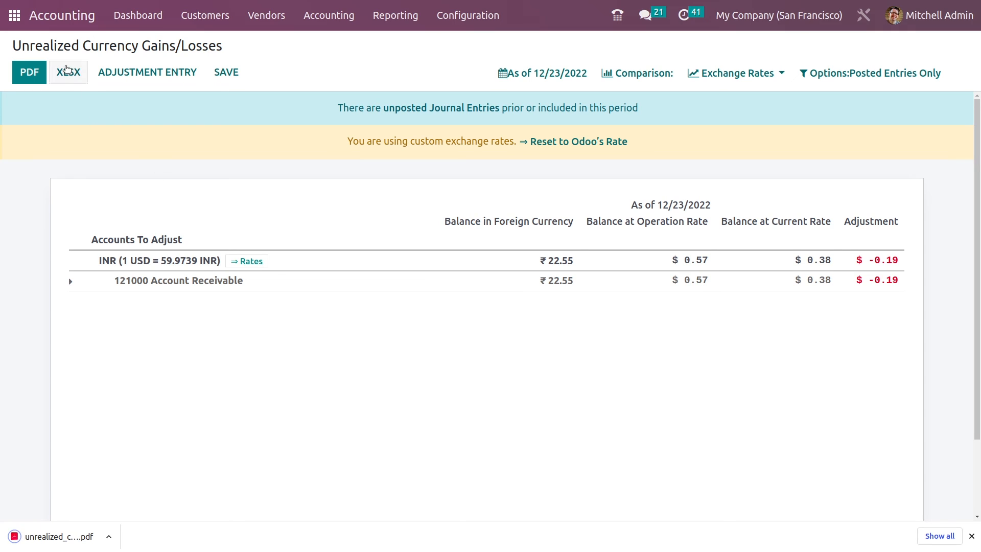
left_click(68, 72)
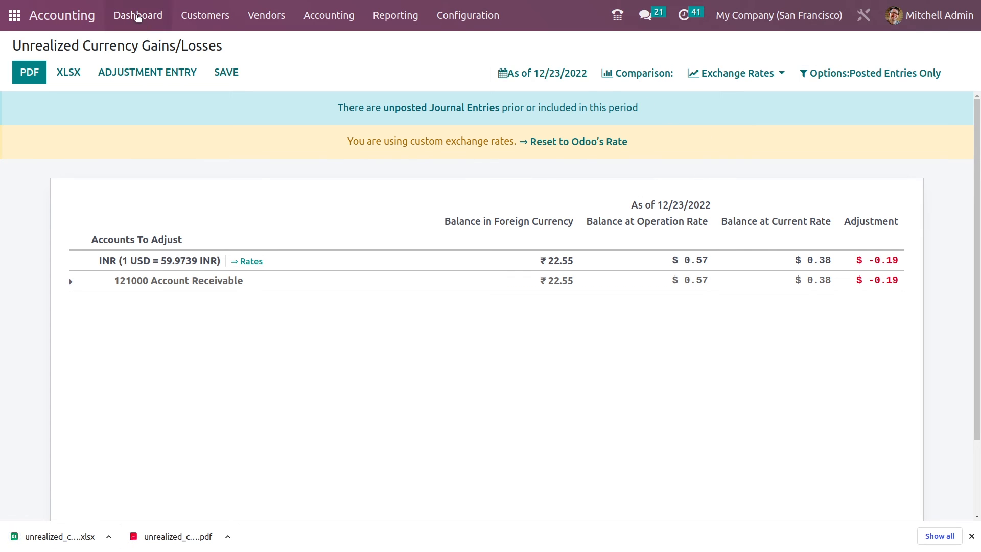
left_click(138, 16)
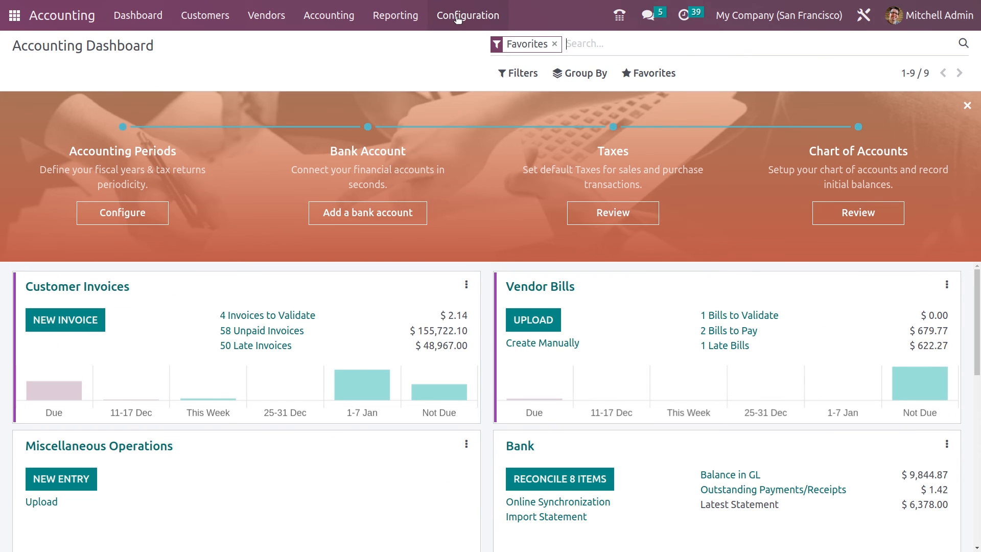
Open the setup form of account 101401 Bank Suspense Account from the chart of accounts.
left_click(458, 18)
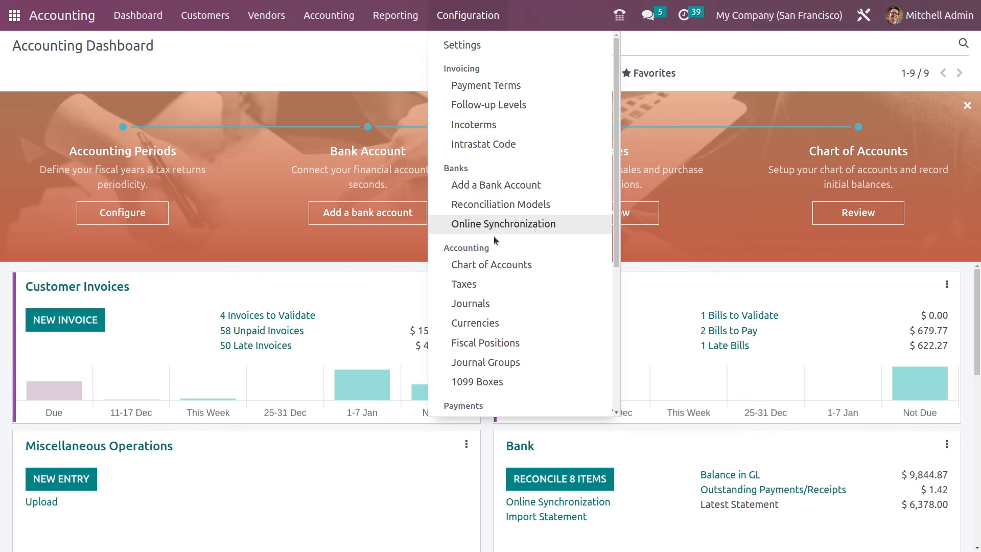
left_click(496, 264)
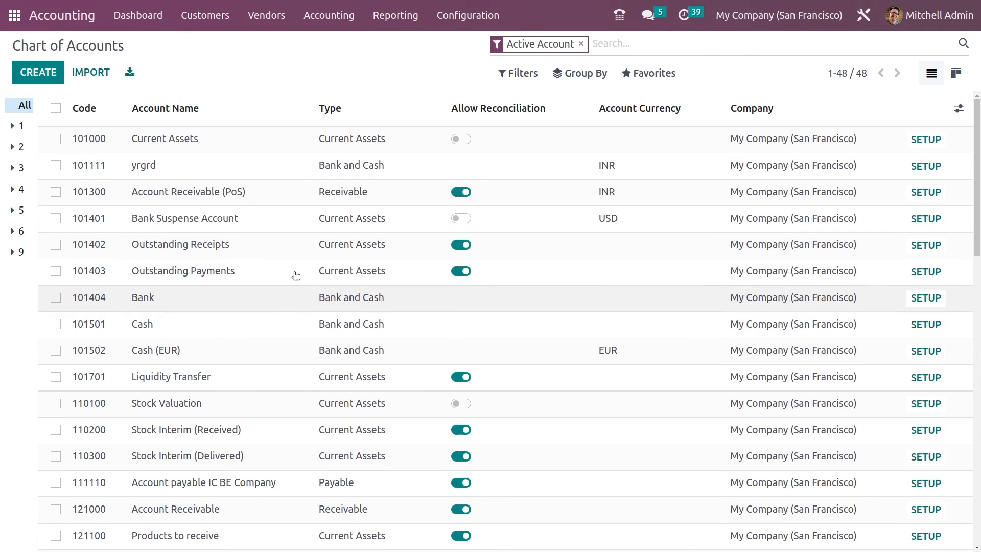
left_click(925, 219)
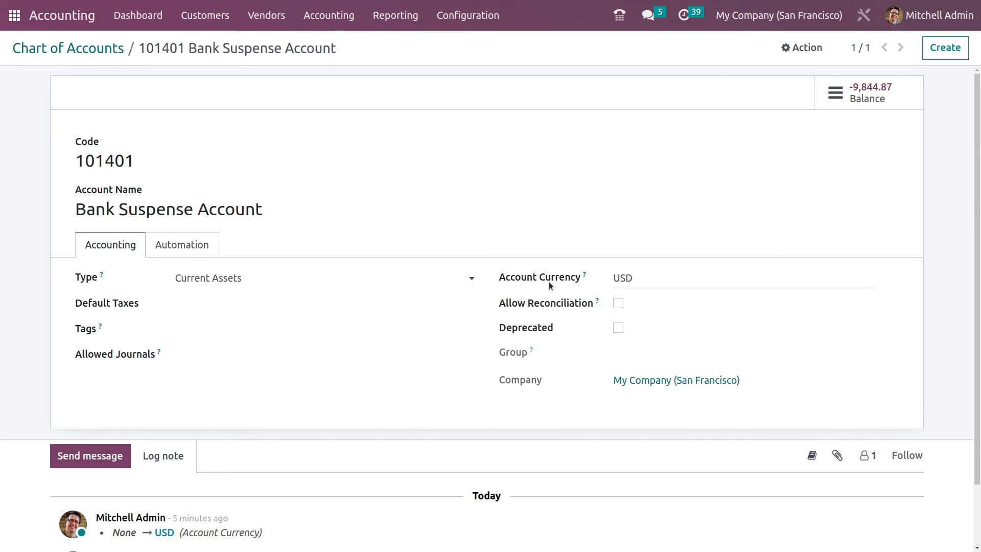
Examine the available Account Currency choices for the Bank Suspense Account without selecting another currency.
left_click(642, 277)
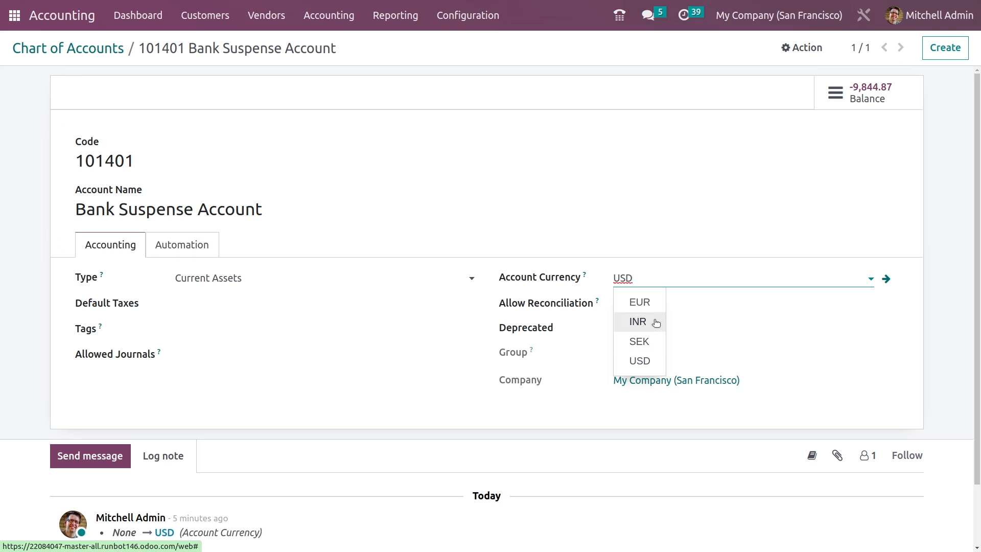
left_click(676, 315)
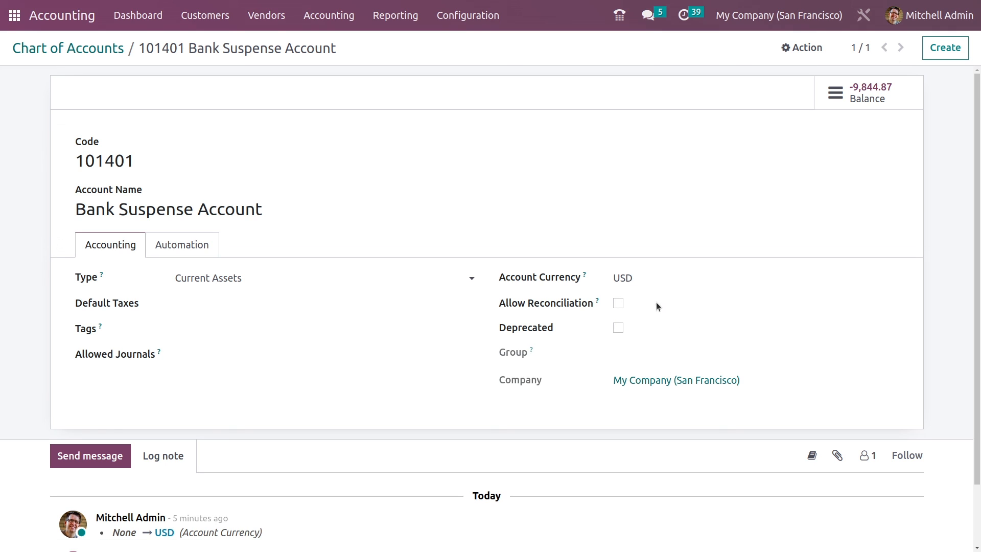
left_click(644, 277)
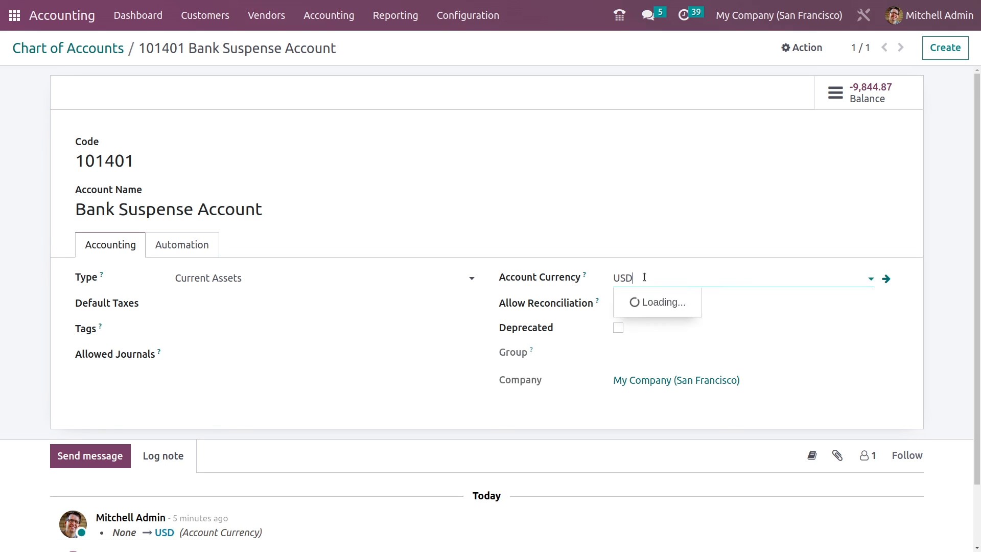
left_click(644, 255)
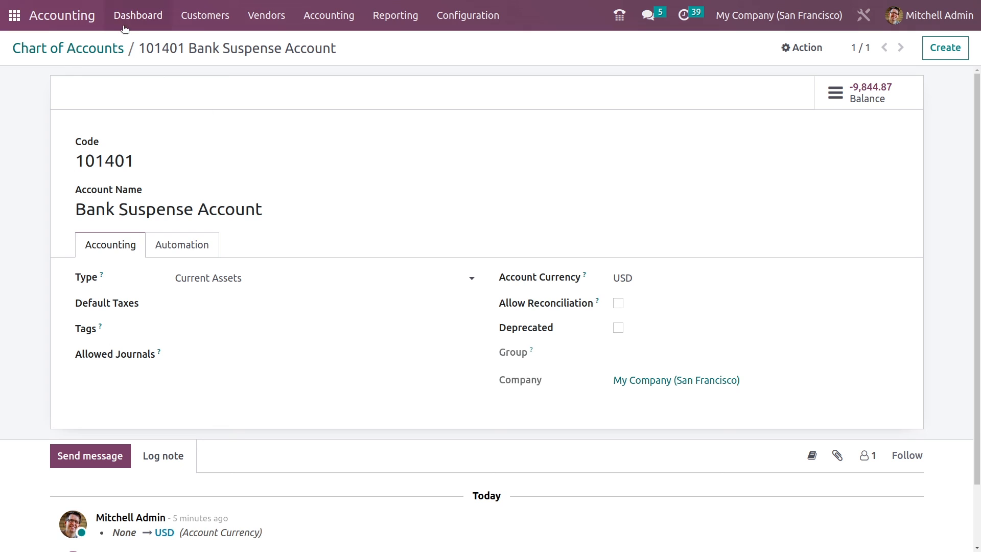
Leave the account form for the Accounting dashboard and go to the overview of all installed apps.
left_click(90, 21)
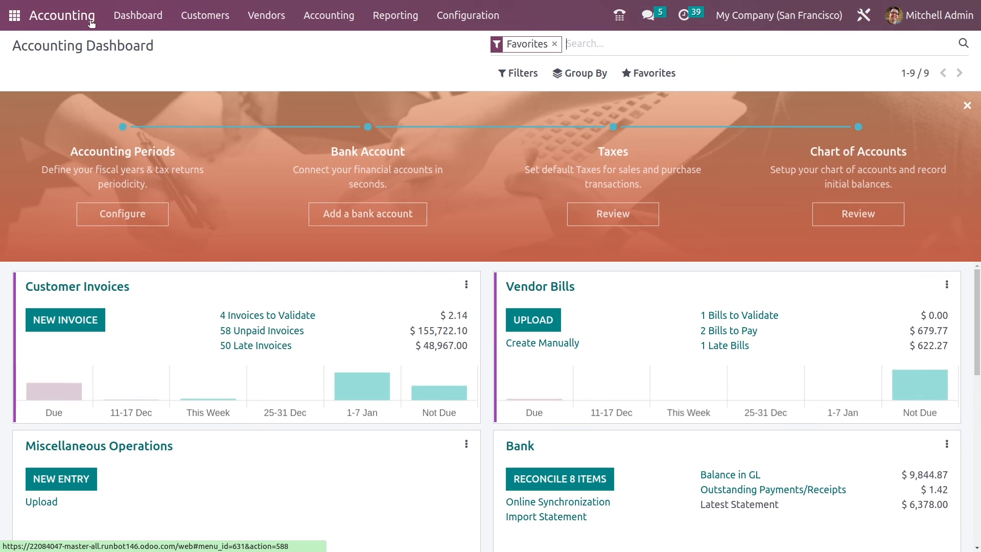
left_click(15, 16)
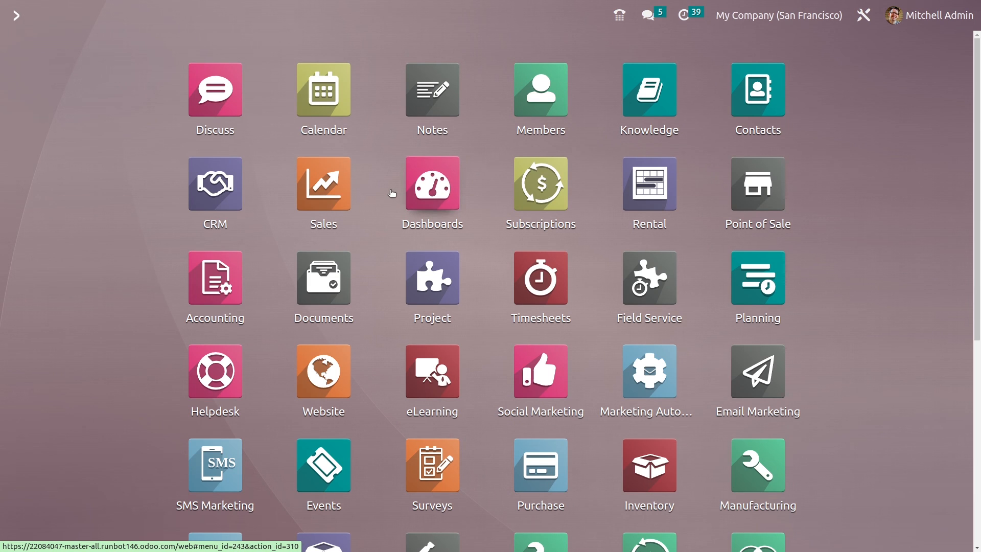